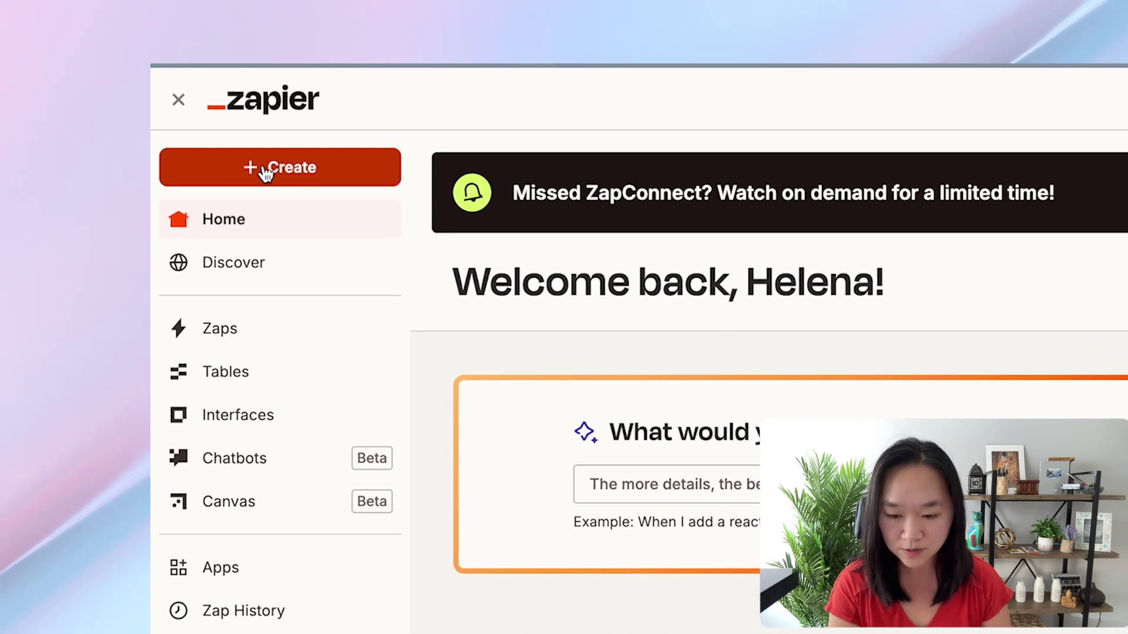
Create a new Zap and pick Facebook Lead Ads, searched as 'facebook', as its trigger app
{"action": "left_click", "coordinate": [266, 173]}
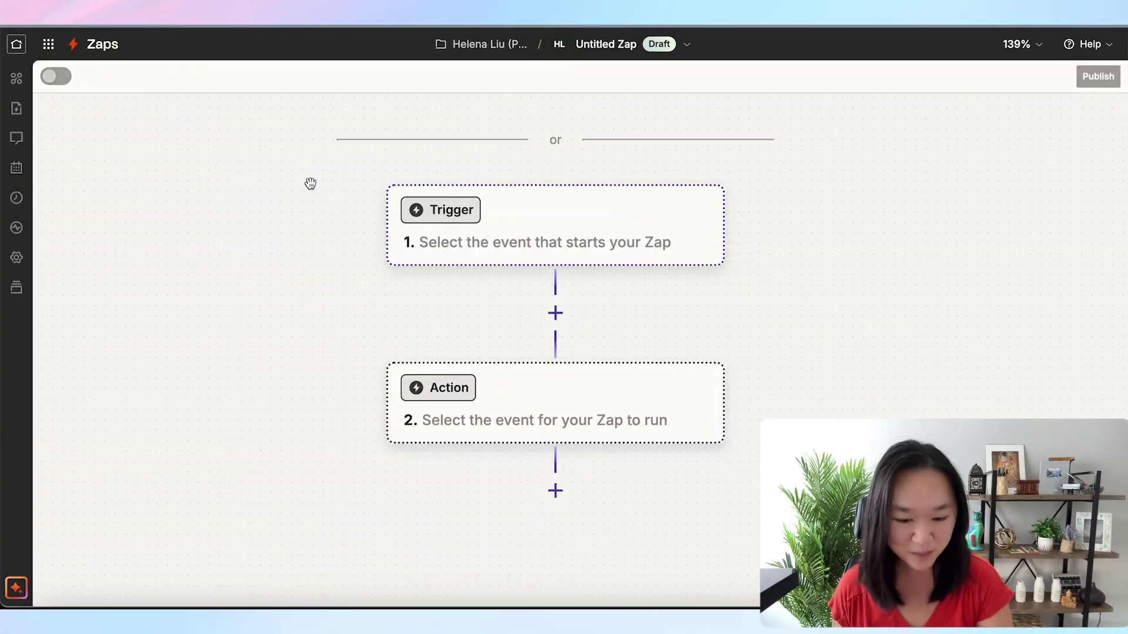
{"action": "left_click", "coordinate": [493, 213]}
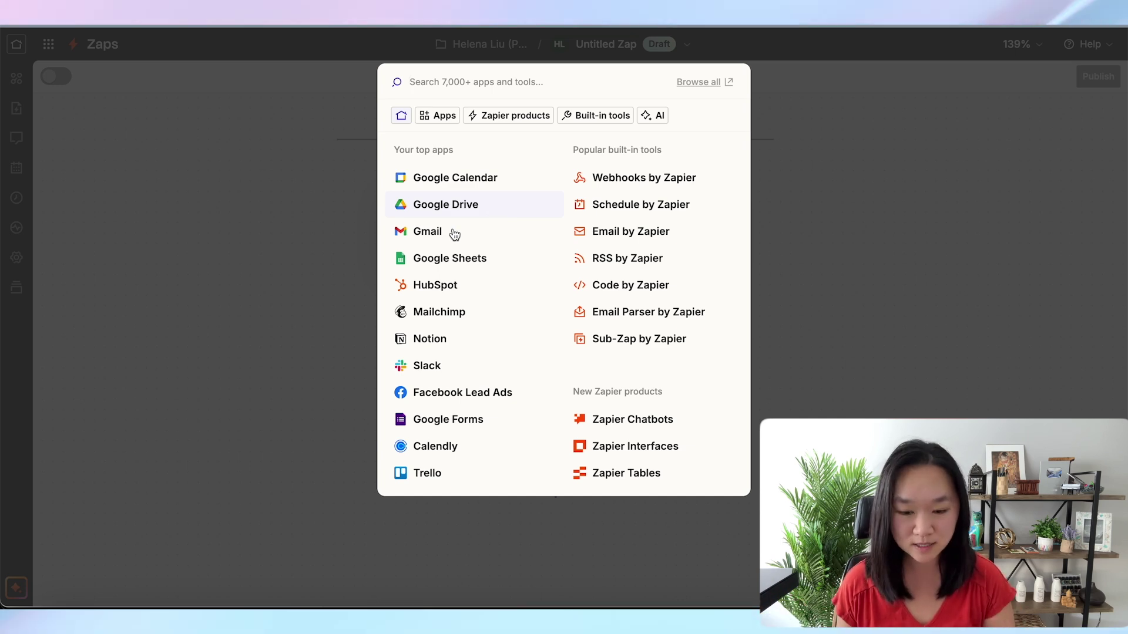
{"action": "left_click", "coordinate": [351, 259]}
{"action": "left_click", "coordinate": [532, 243]}
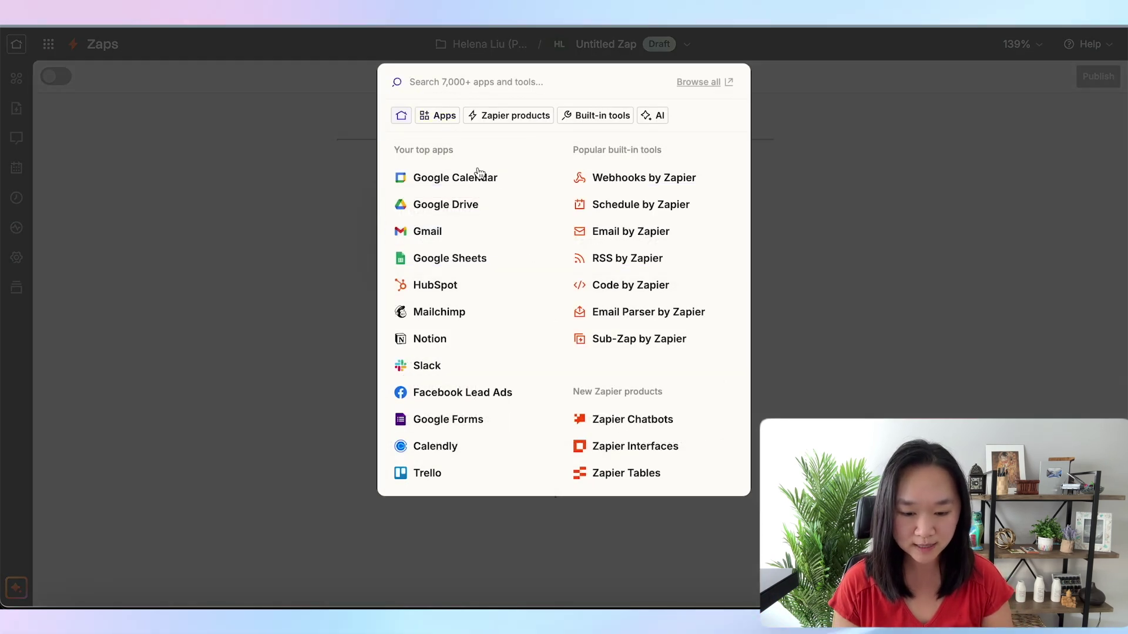
{"action": "type", "text": "face"}
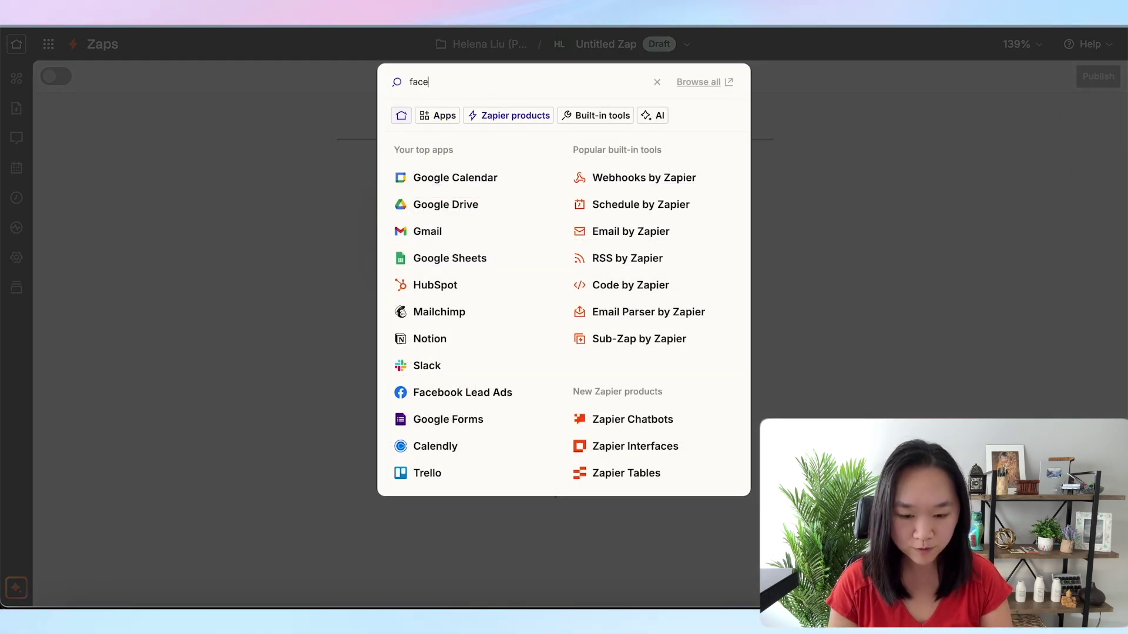
{"action": "type", "text": "book"}
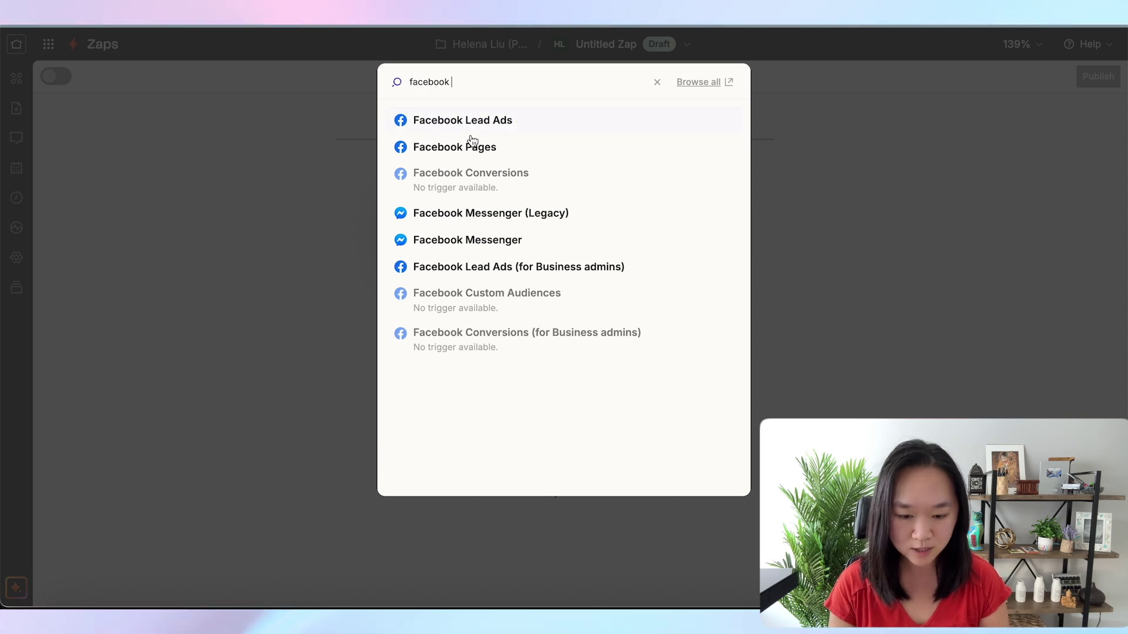
{"action": "left_click", "coordinate": [458, 121]}
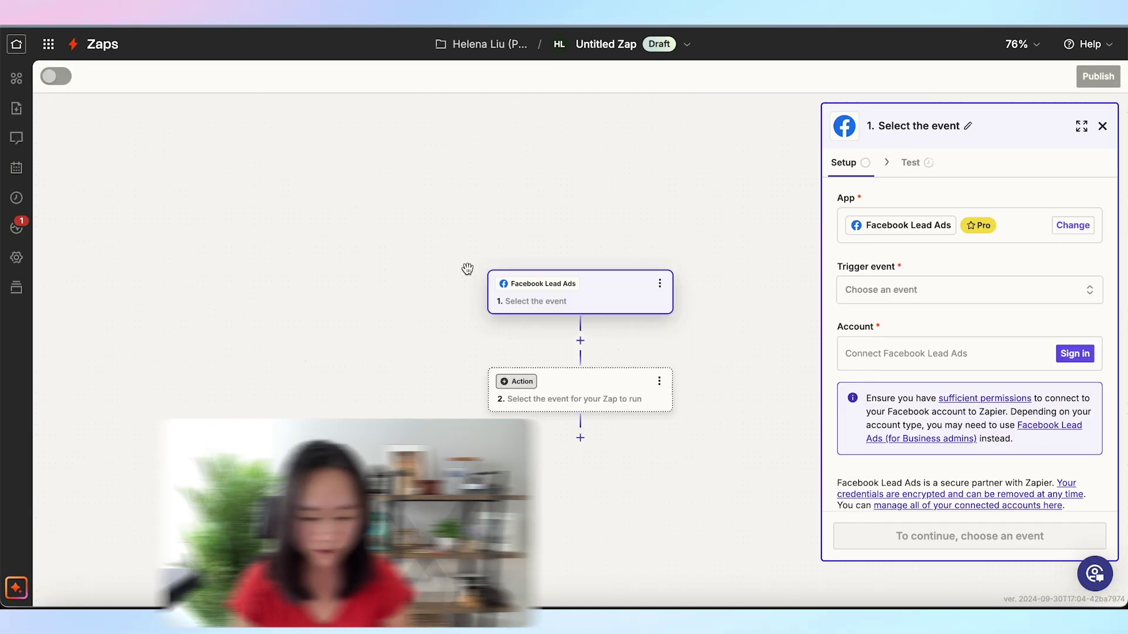
Set the trigger event to New Lead and connect the existing Facebook account
{"action": "left_click", "coordinate": [901, 292]}
{"action": "left_click", "coordinate": [735, 317]}
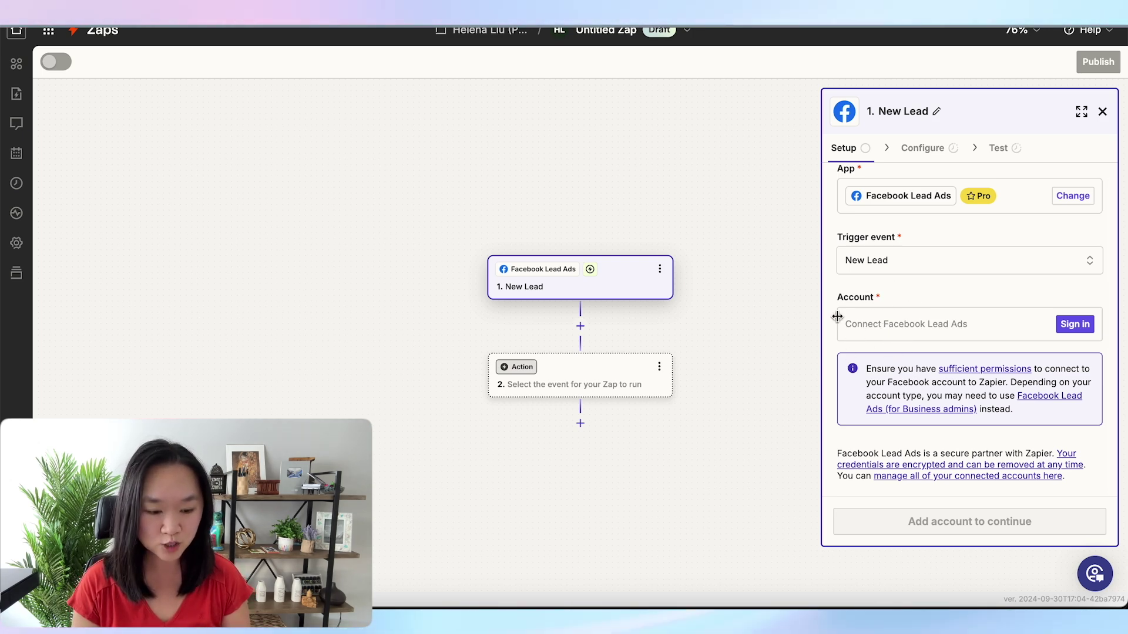
{"action": "left_click", "coordinate": [1073, 325]}
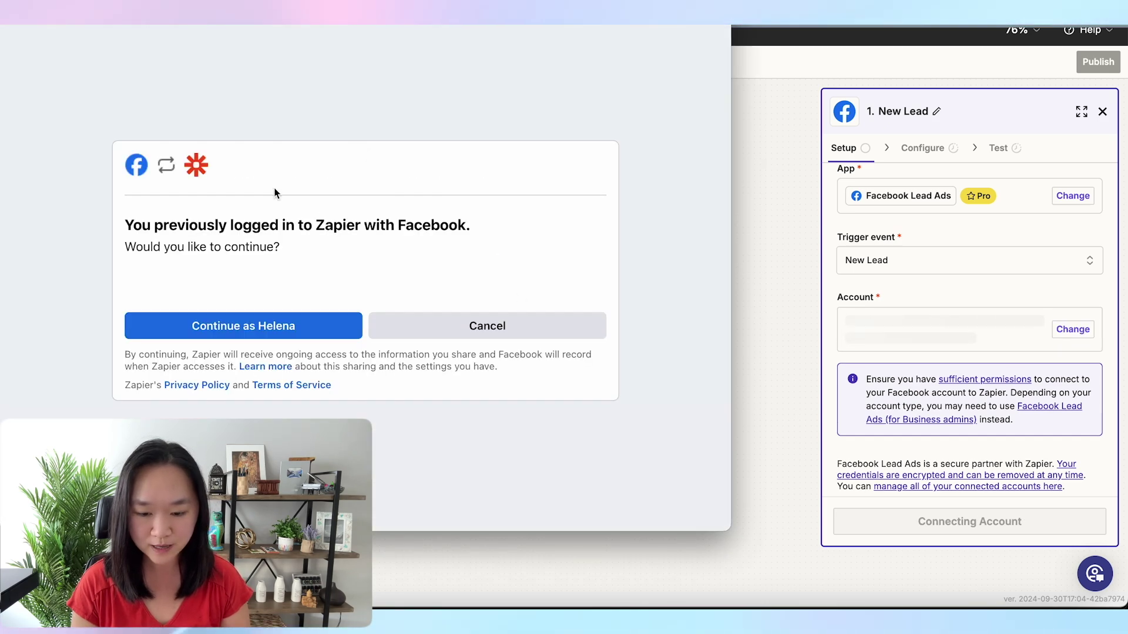
{"action": "left_click", "coordinate": [296, 320]}
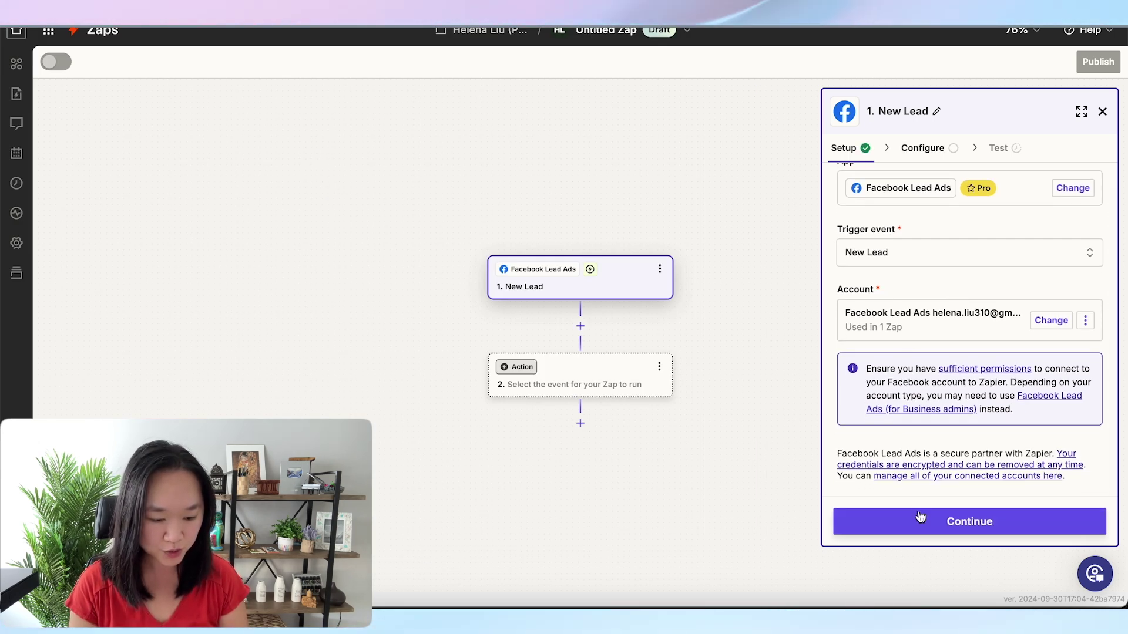
{"action": "left_click", "coordinate": [921, 521]}
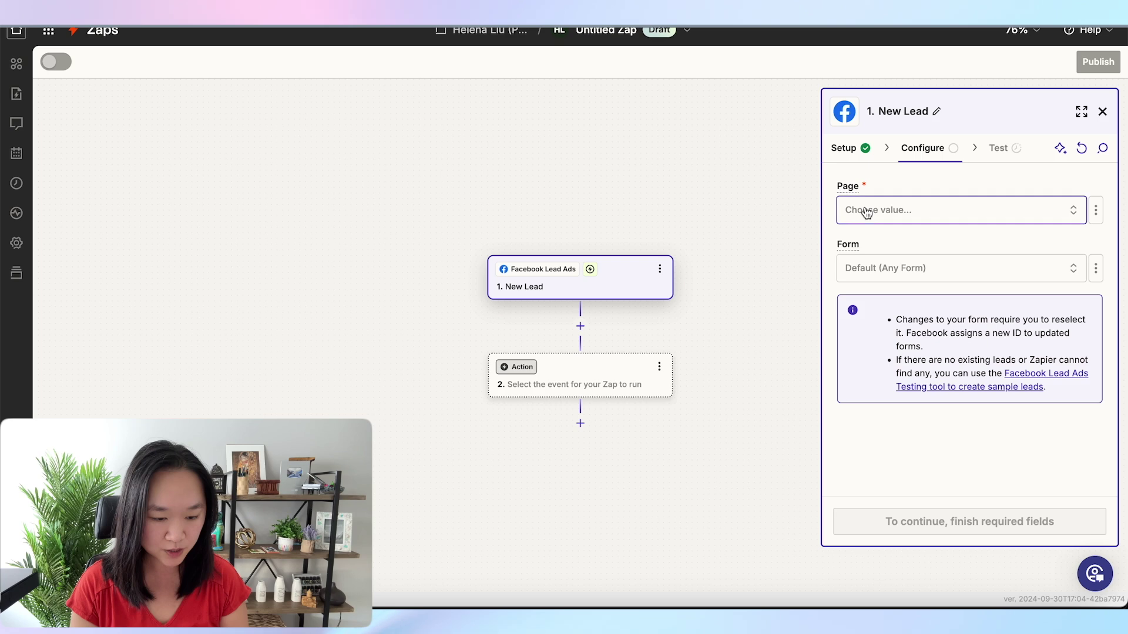
Choose the ExamsPM page and Default (Any Form) as the lead form
{"action": "left_click", "coordinate": [866, 212]}
{"action": "left_click", "coordinate": [867, 237]}
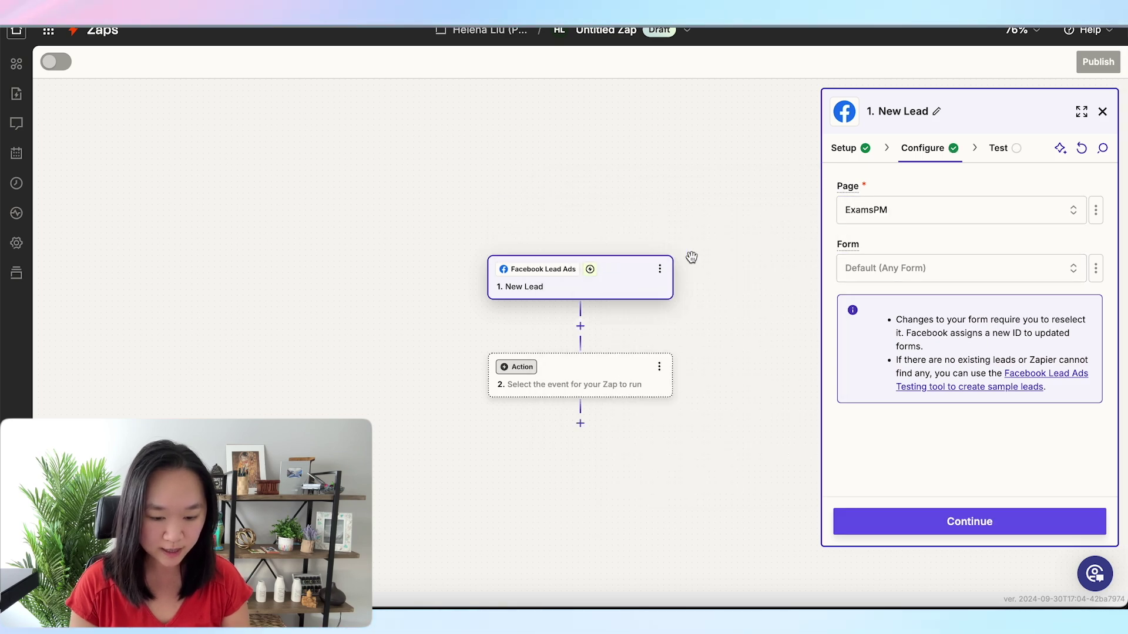
{"action": "left_click", "coordinate": [841, 269]}
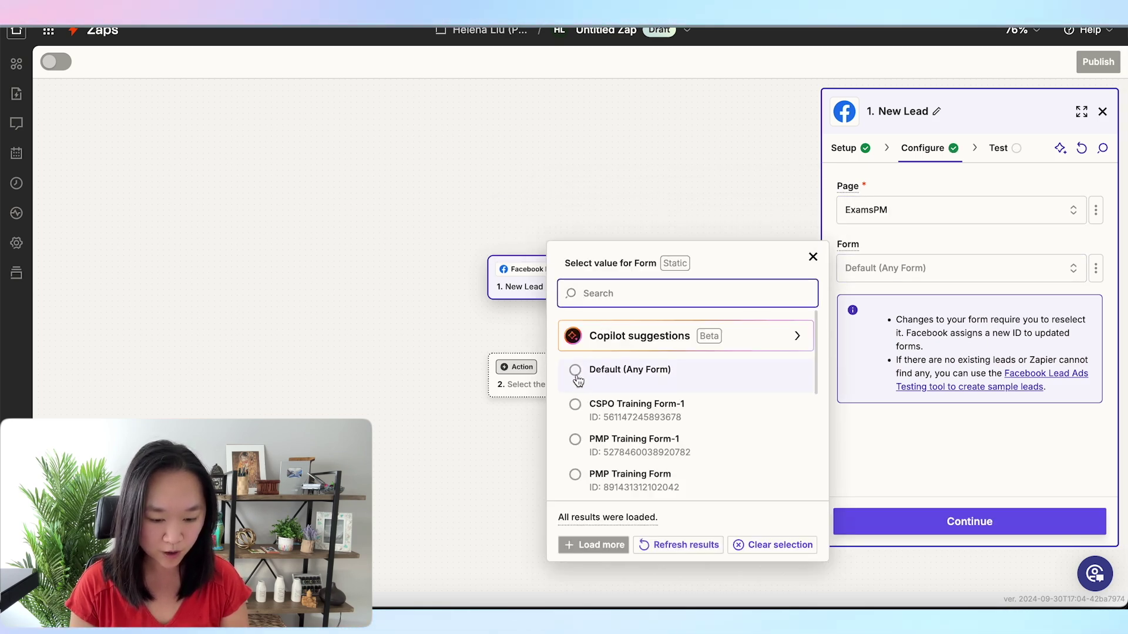
{"action": "left_click", "coordinate": [577, 379]}
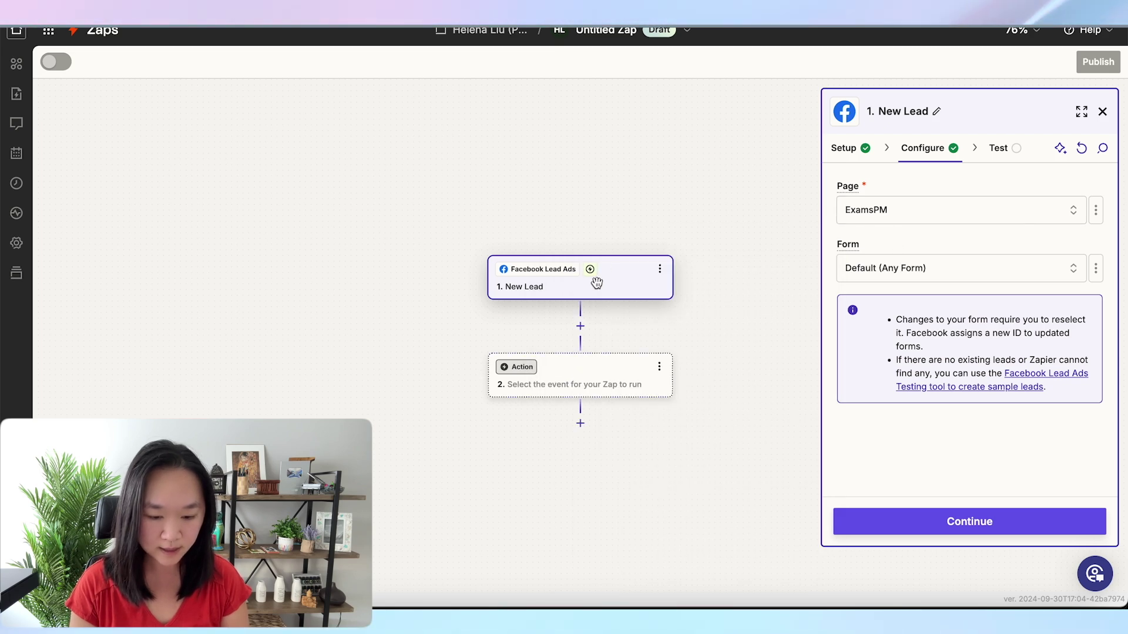
{"action": "scroll", "coordinate": [664, 231], "scroll_direction": "up", "scroll_amount": 5}
{"action": "scroll", "coordinate": [665, 232], "scroll_direction": "up", "scroll_amount": 3}
{"action": "scroll", "coordinate": [596, 279], "scroll_direction": "left", "scroll_amount": 3}
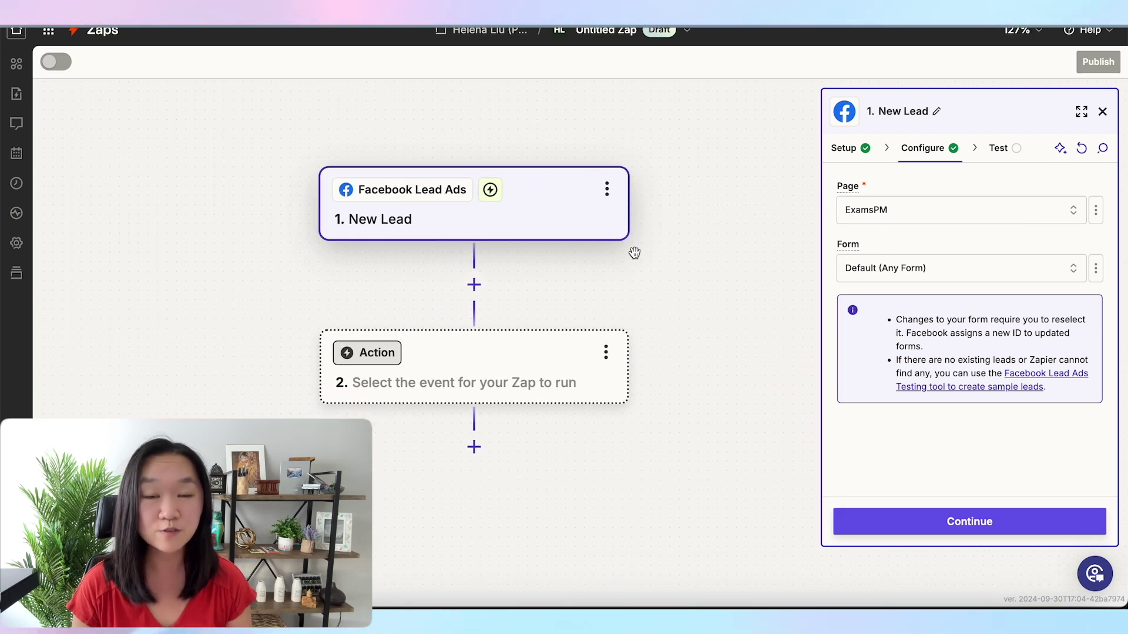
Test the New Lead trigger and continue with the sample record Lead A
{"action": "left_click", "coordinate": [919, 531]}
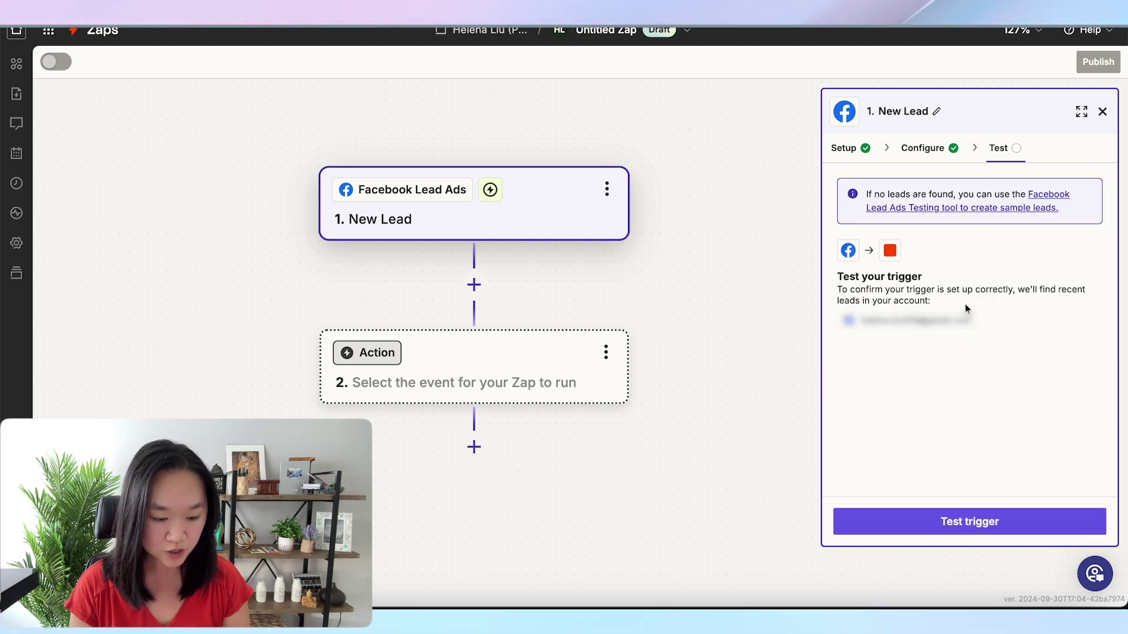
{"action": "left_click", "coordinate": [934, 523]}
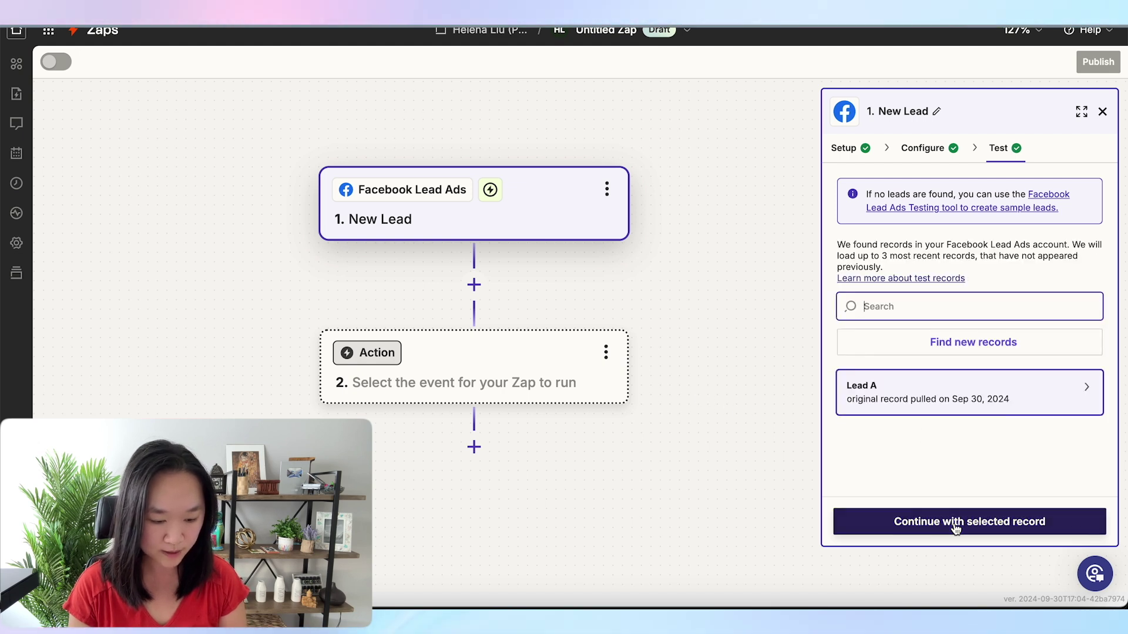
{"action": "left_click", "coordinate": [937, 529]}
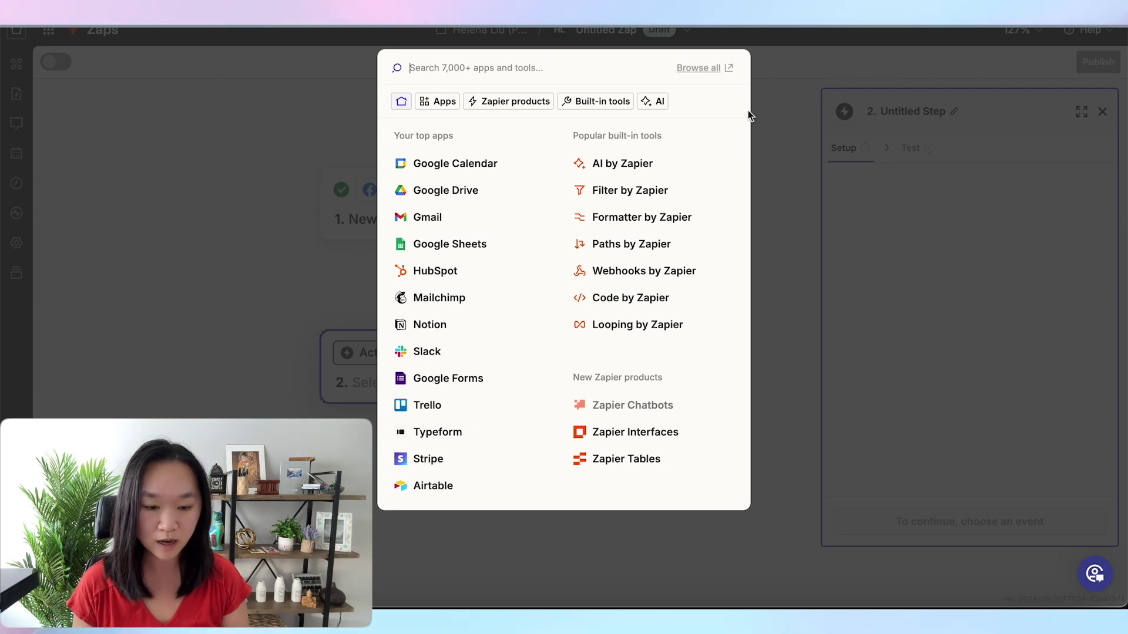
{"action": "left_click", "coordinate": [793, 122]}
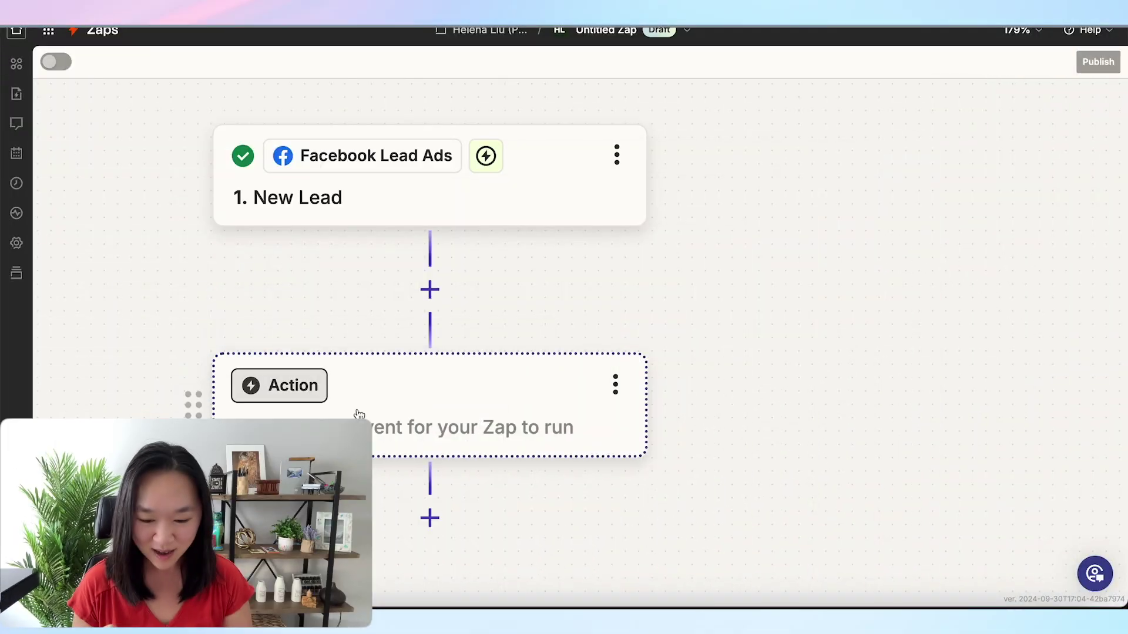
{"action": "left_click", "coordinate": [359, 414]}
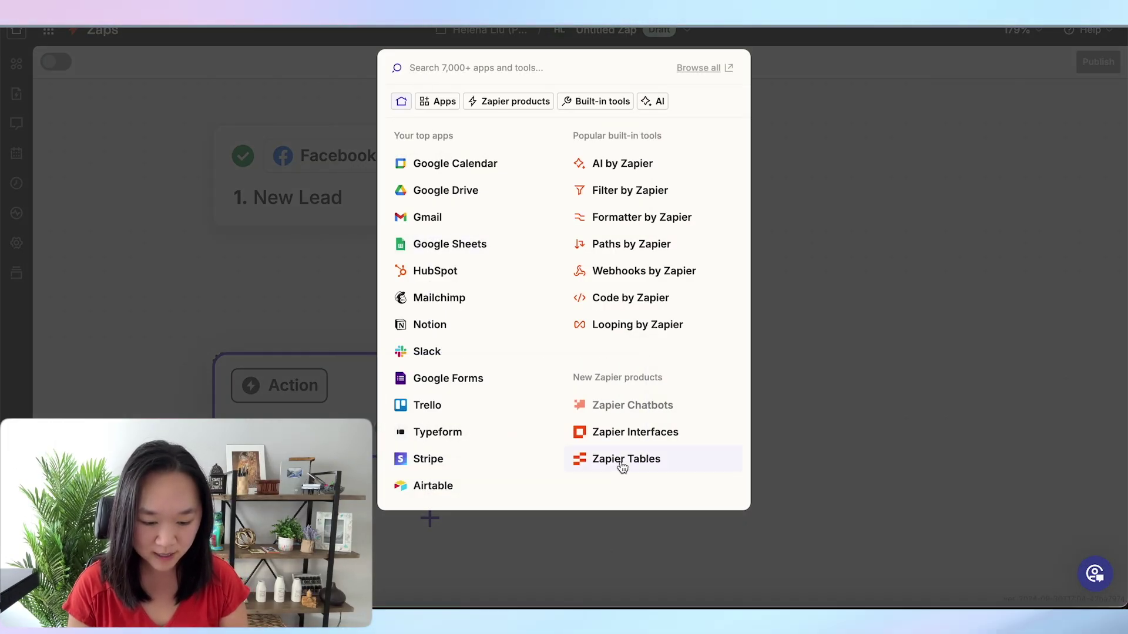
Set the action step to Zapier Tables with the Create Record event
{"action": "left_click", "coordinate": [620, 461]}
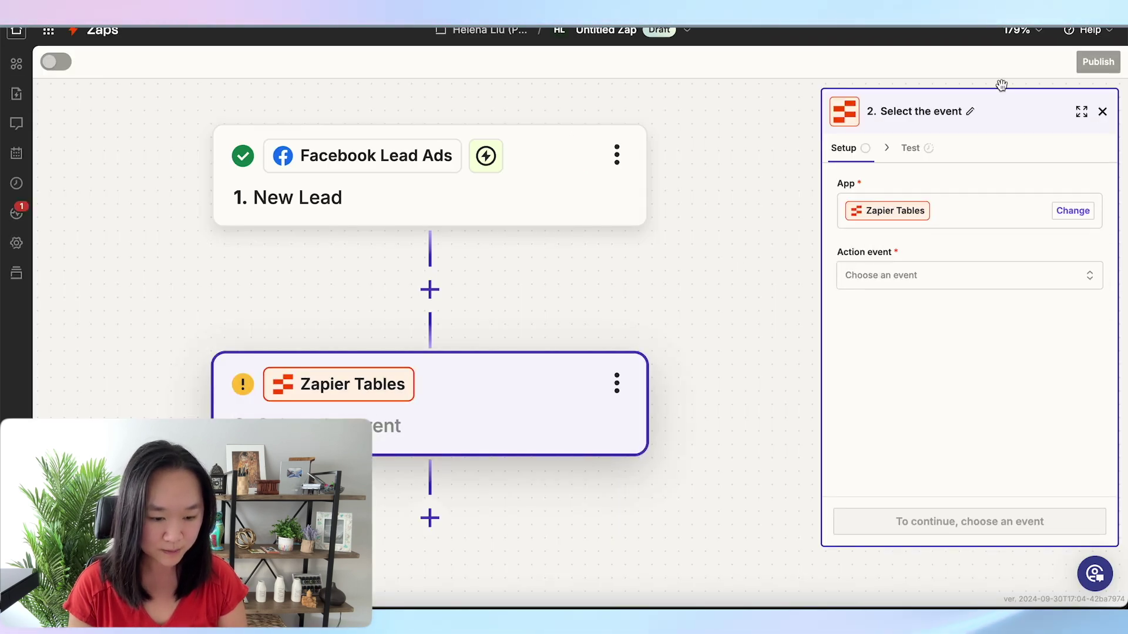
{"action": "left_click", "coordinate": [947, 279]}
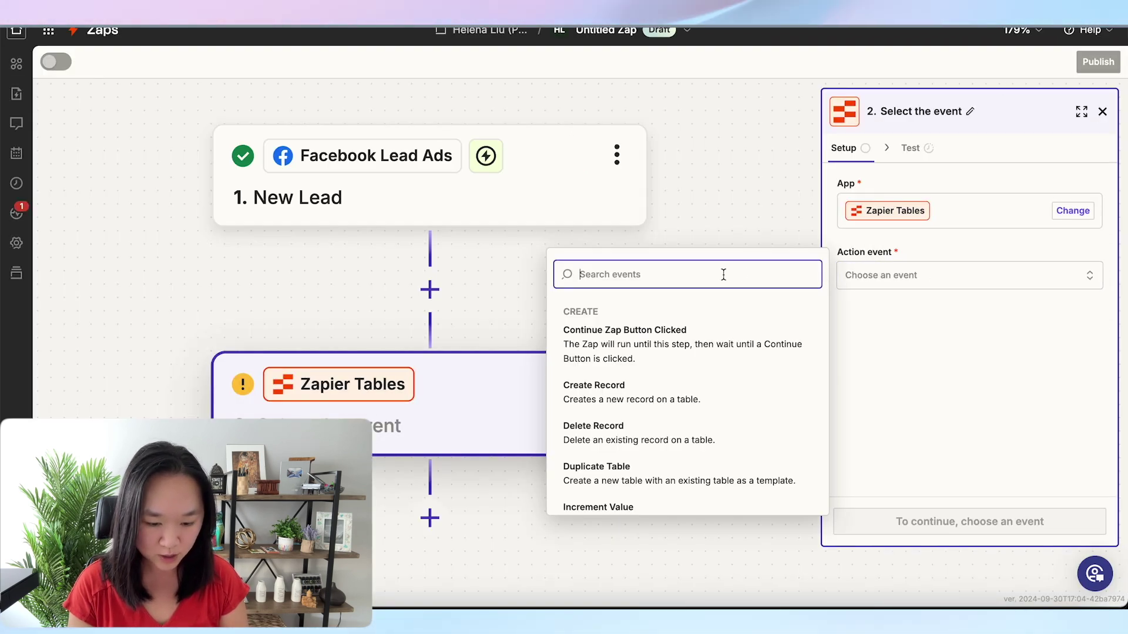
{"action": "left_click", "coordinate": [636, 401]}
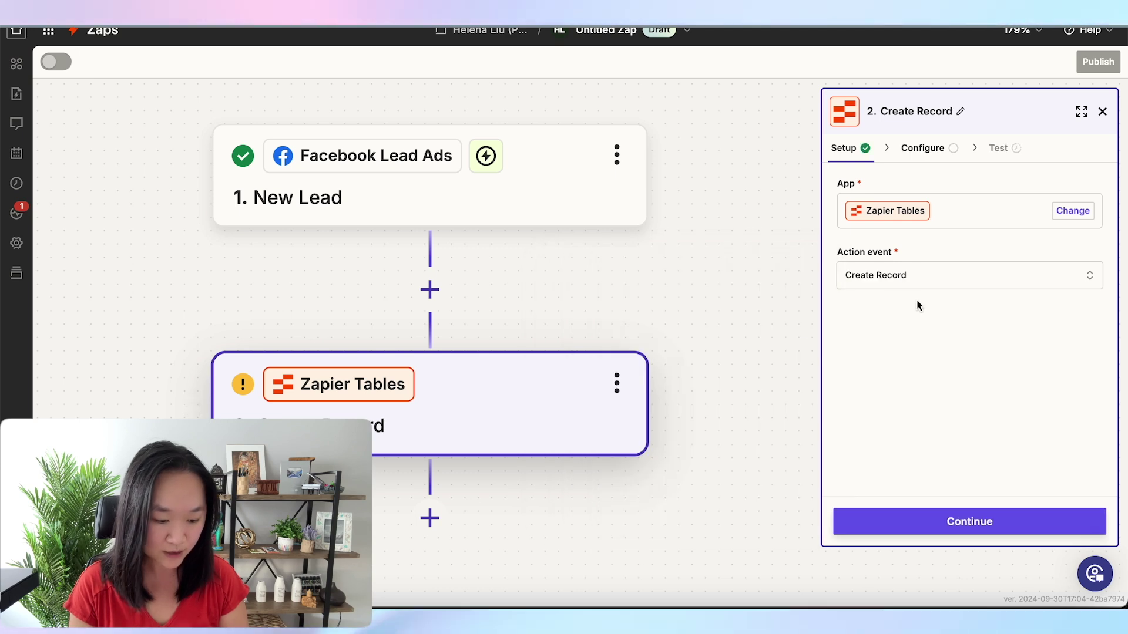
{"action": "mouse_move", "coordinate": [883, 231]}
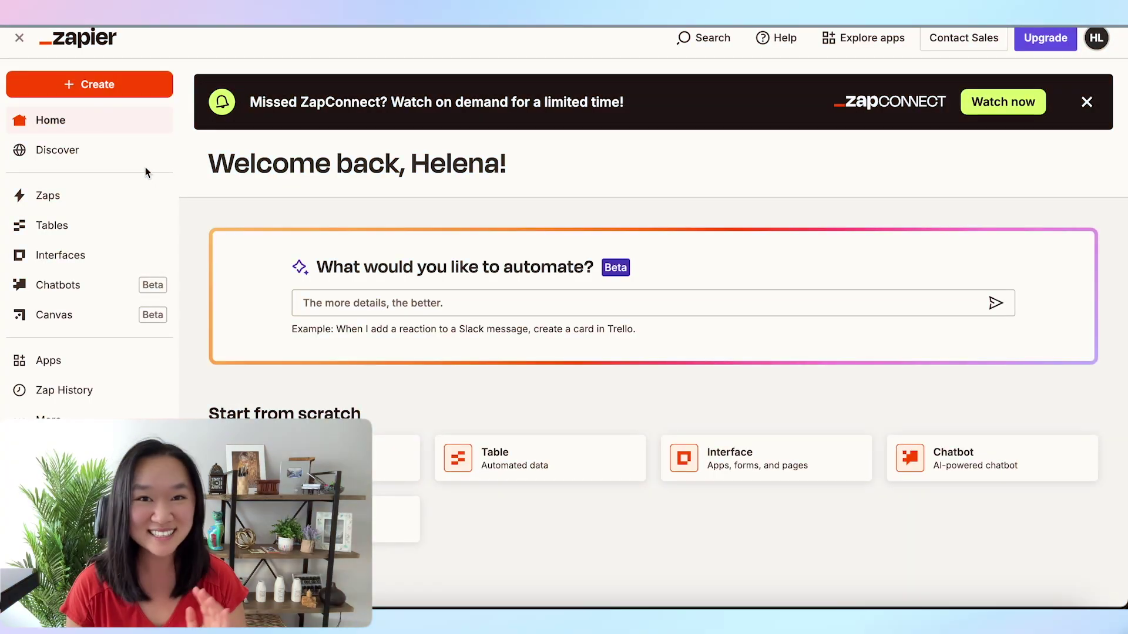
Create a blank table named 'Facebook Leads Ad' and hide its linked Zaps panel
{"action": "scroll", "coordinate": [65, 251], "scroll_direction": "up", "scroll_amount": 1}
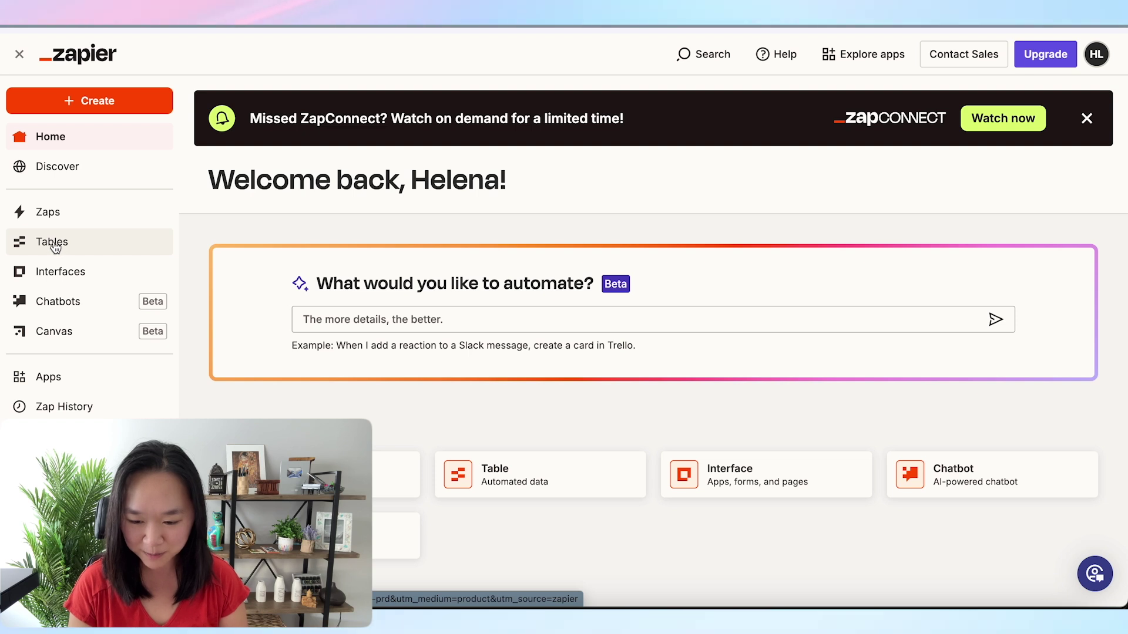
{"action": "left_click", "coordinate": [54, 245]}
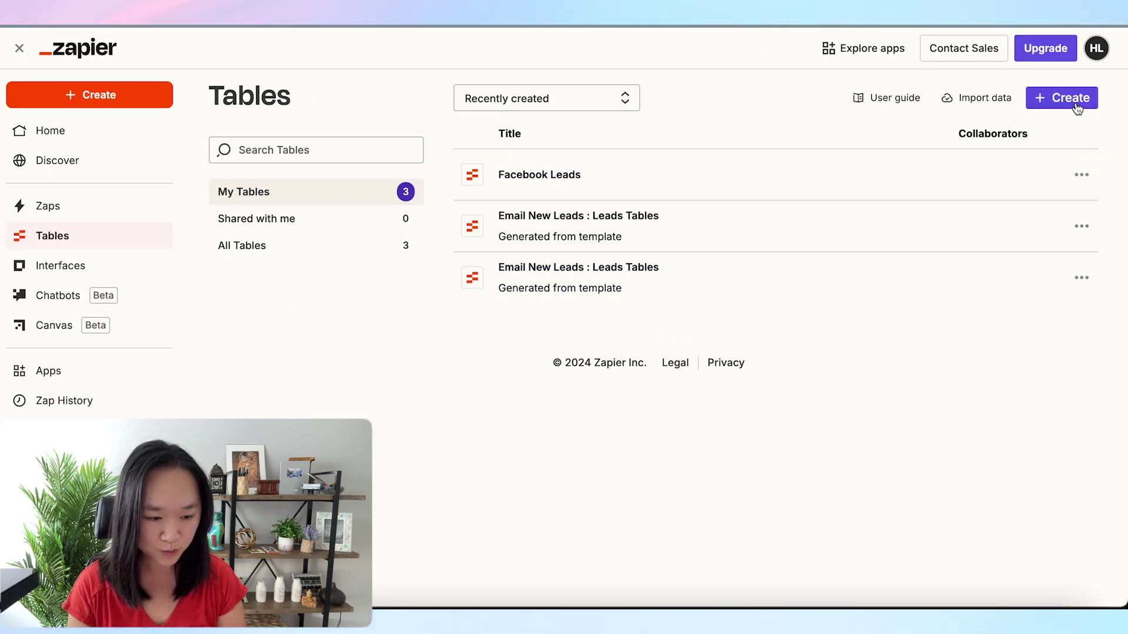
{"action": "left_click", "coordinate": [1070, 97]}
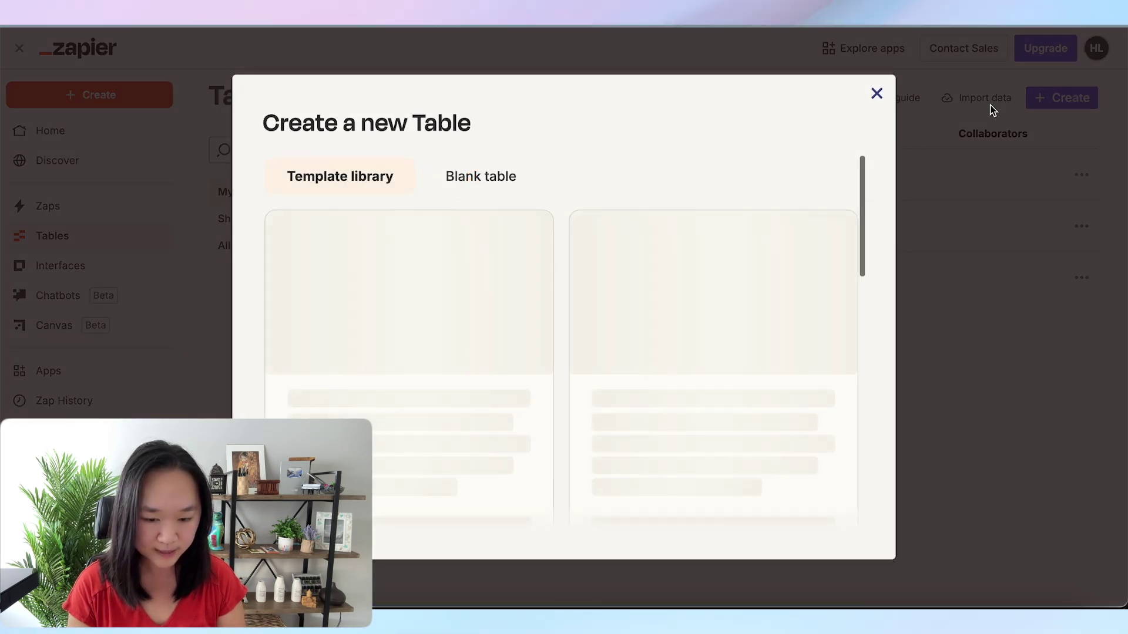
{"action": "left_click", "coordinate": [485, 176]}
{"action": "left_click", "coordinate": [411, 302]}
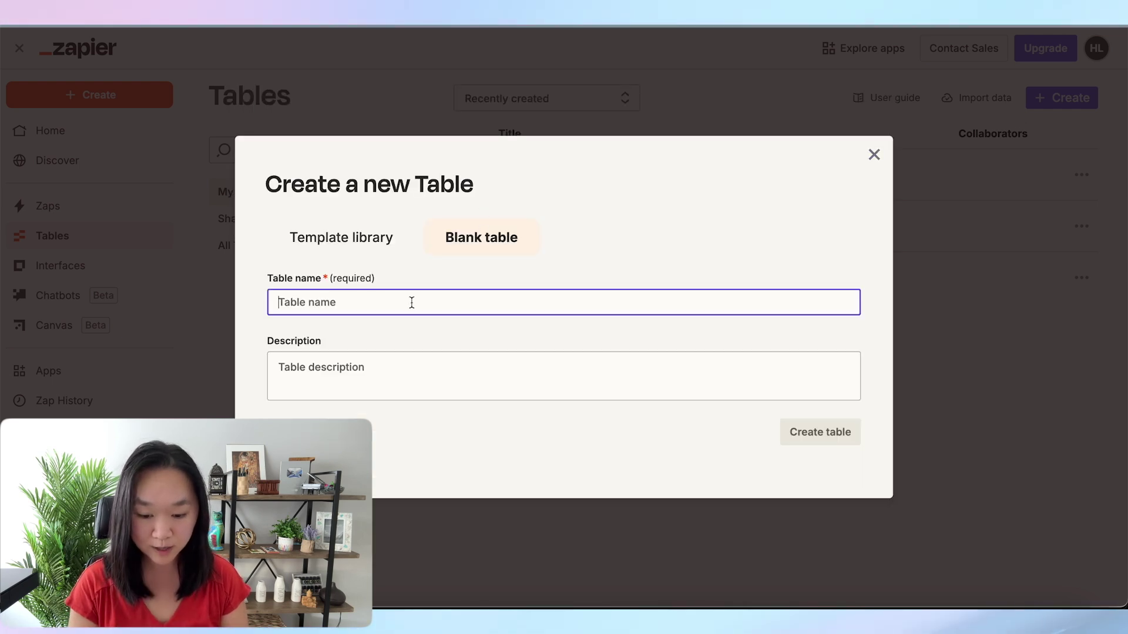
{"action": "type", "text": "F"}
{"action": "type", "text": "acebook Leads Ad"}
{"action": "left_click", "coordinate": [820, 431]}
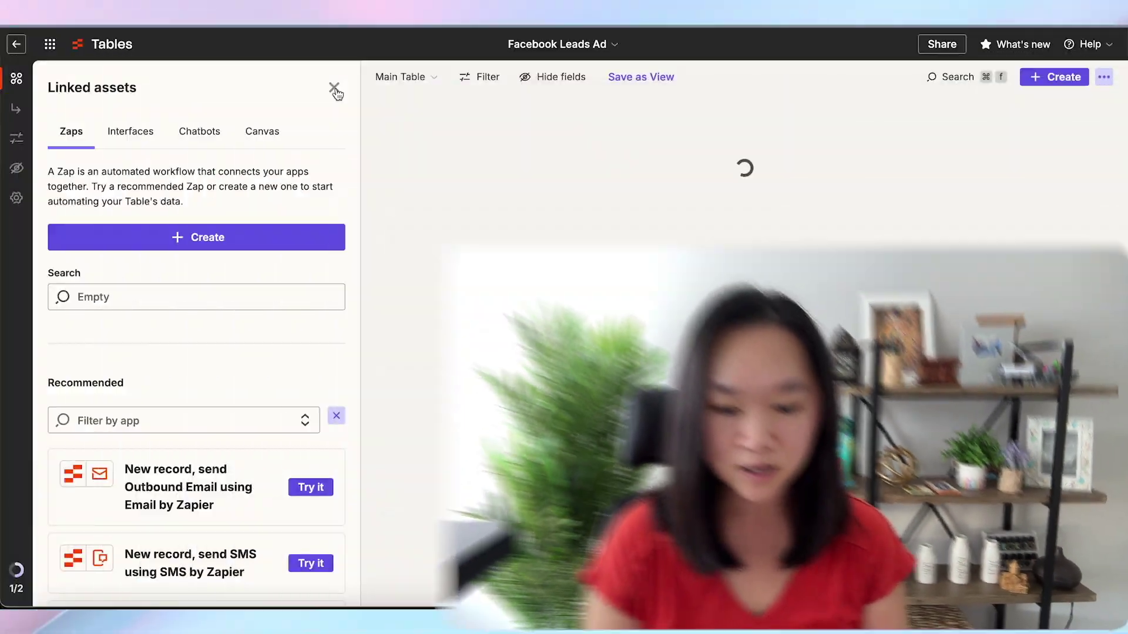
{"action": "left_click", "coordinate": [334, 88]}
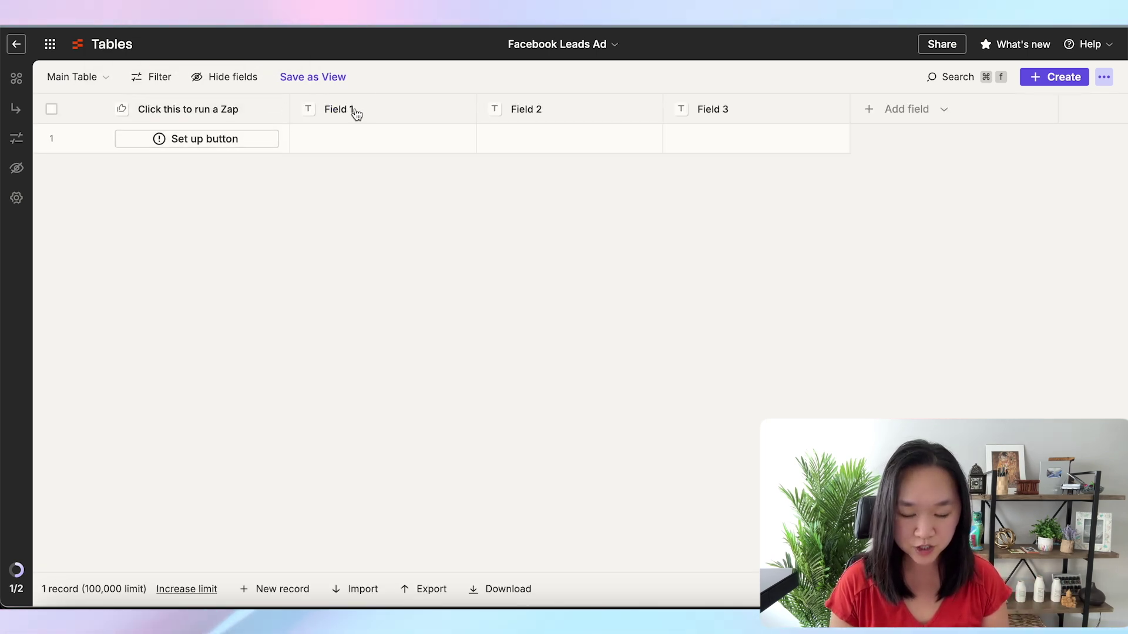
Delete the run-a-Zap button column and rename Field 1 to 'Name'
{"action": "left_click", "coordinate": [260, 111]}
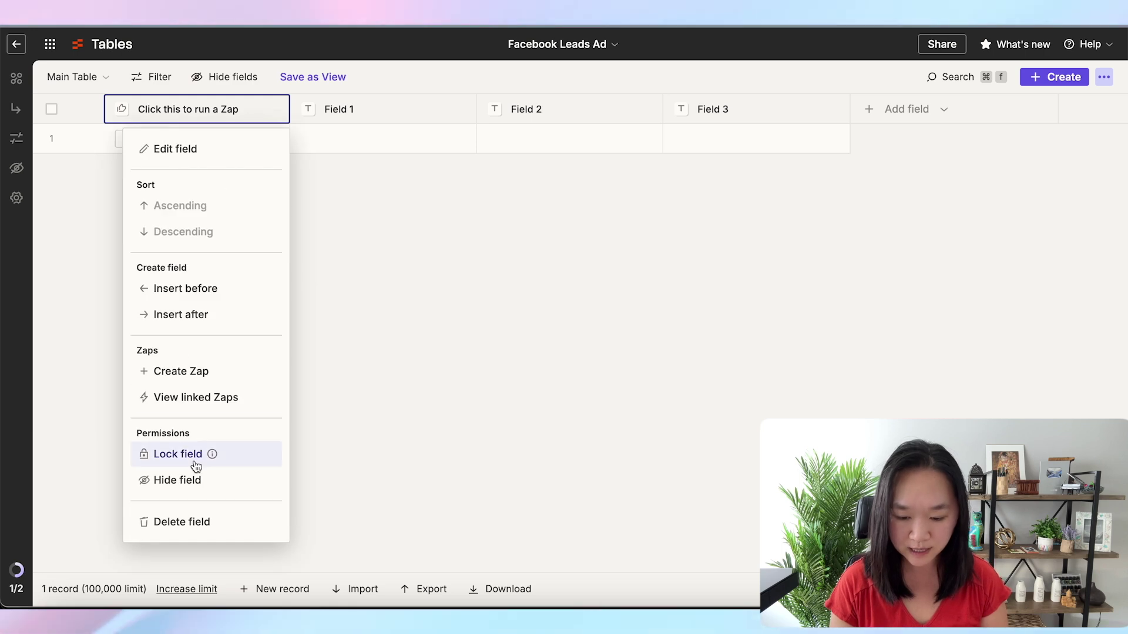
{"action": "left_click", "coordinate": [184, 525]}
{"action": "left_click", "coordinate": [535, 364]}
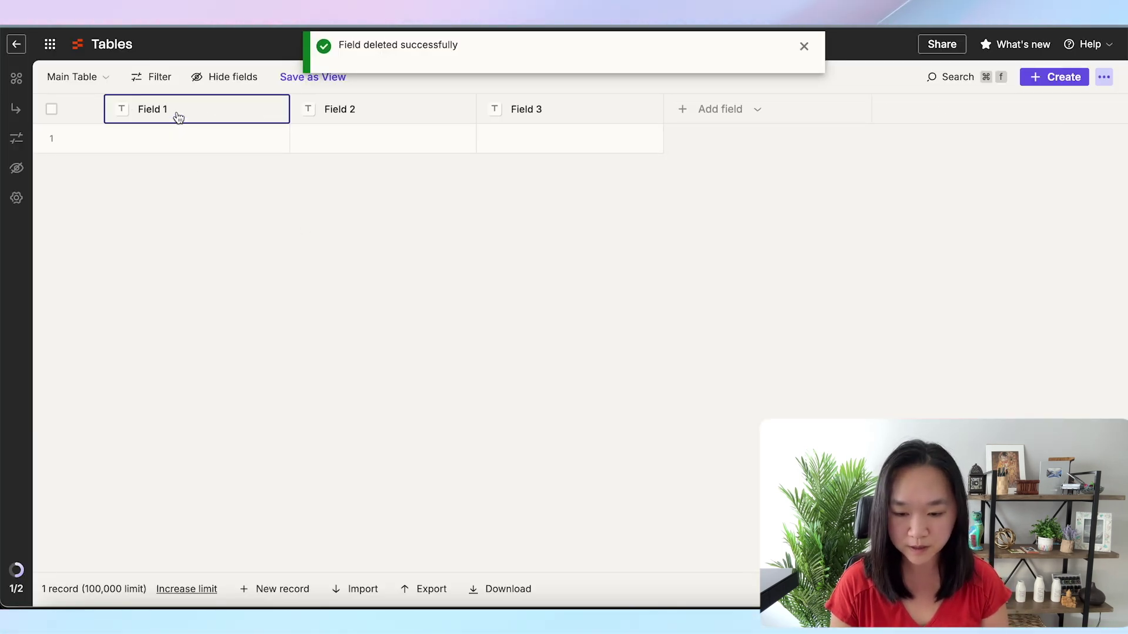
{"action": "left_click", "coordinate": [176, 115]}
{"action": "left_click", "coordinate": [207, 159]}
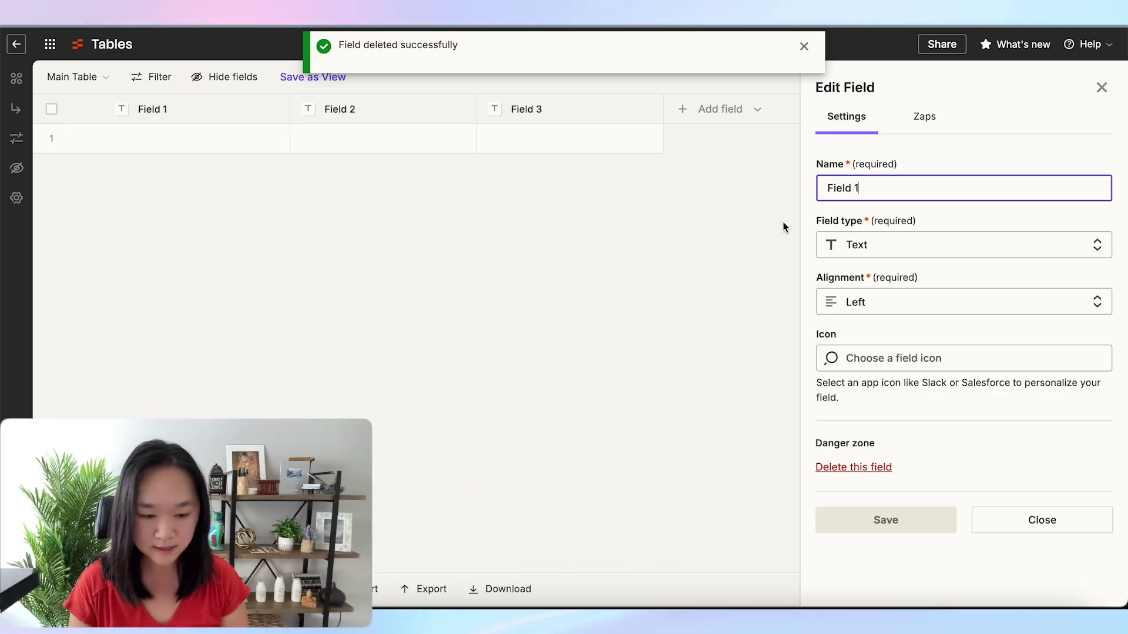
{"action": "triple_click", "coordinate": [873, 187]}
{"action": "type", "text": "Name"}
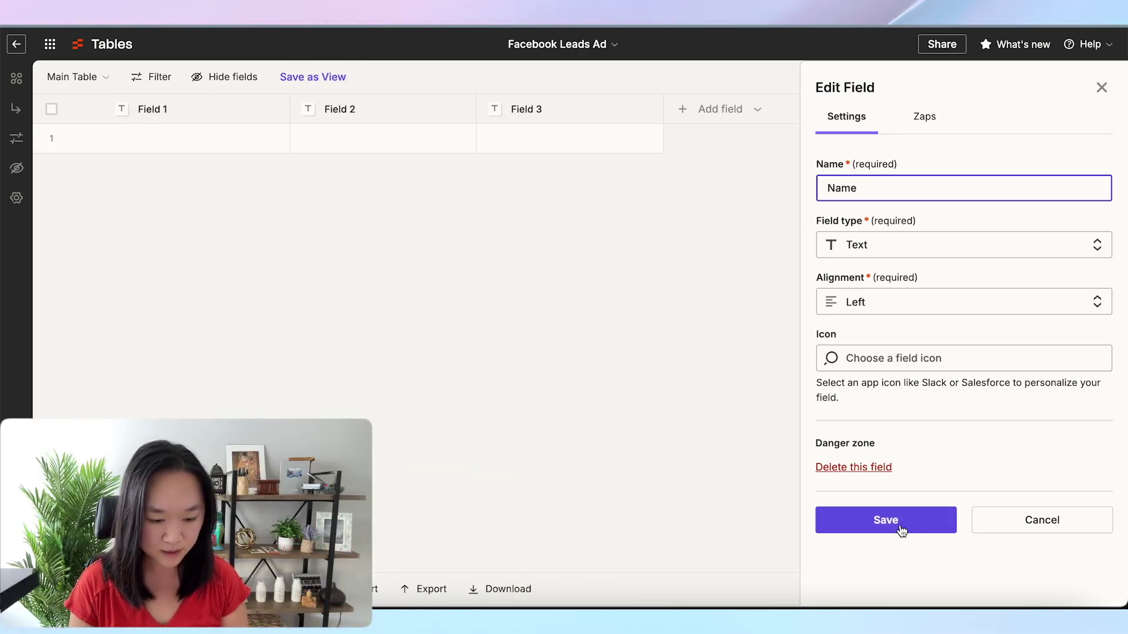
{"action": "left_click", "coordinate": [899, 527]}
Rename Field 2 to 'Email' and make it an Email type field
{"action": "left_click", "coordinate": [403, 104]}
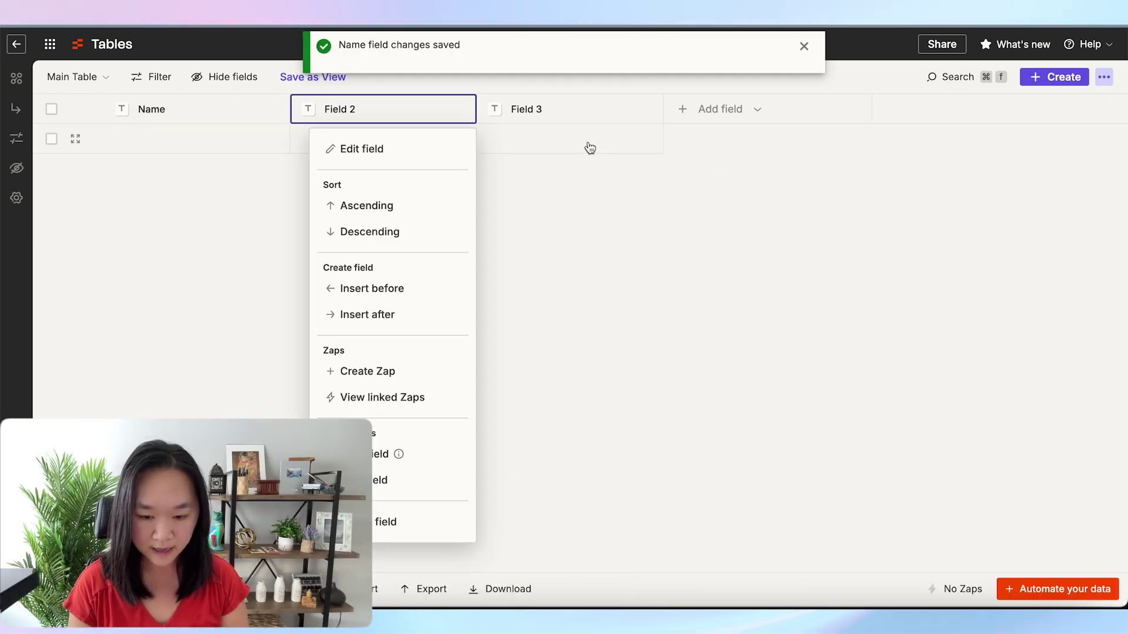
{"action": "left_click", "coordinate": [360, 149]}
{"action": "triple_click", "coordinate": [873, 187]}
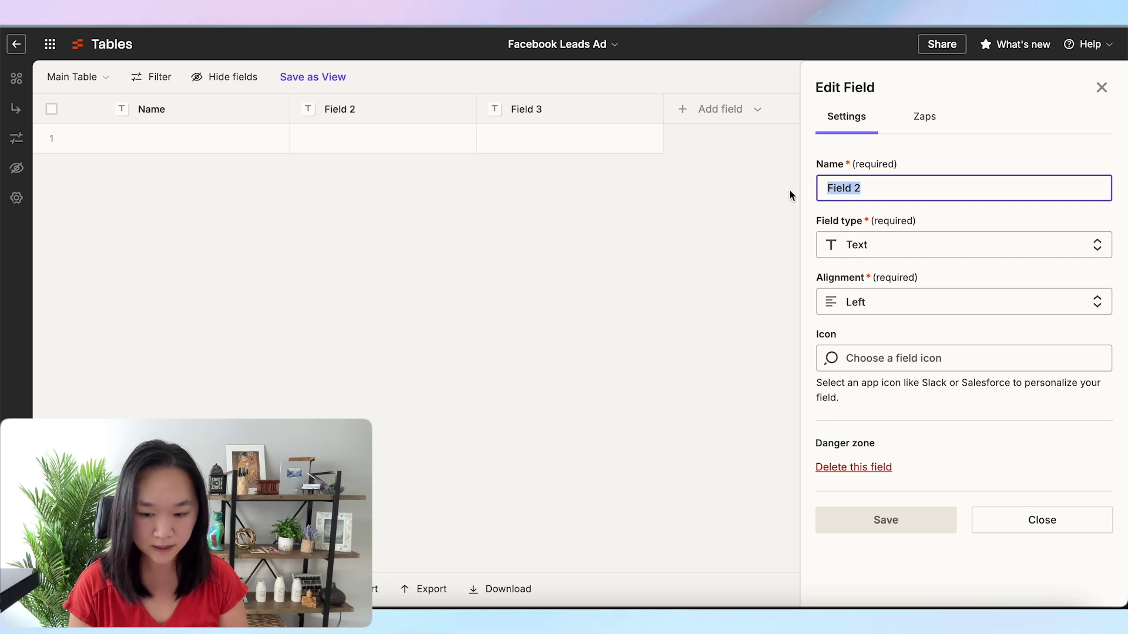
{"action": "type", "text": "Email"}
{"action": "left_click", "coordinate": [857, 255]}
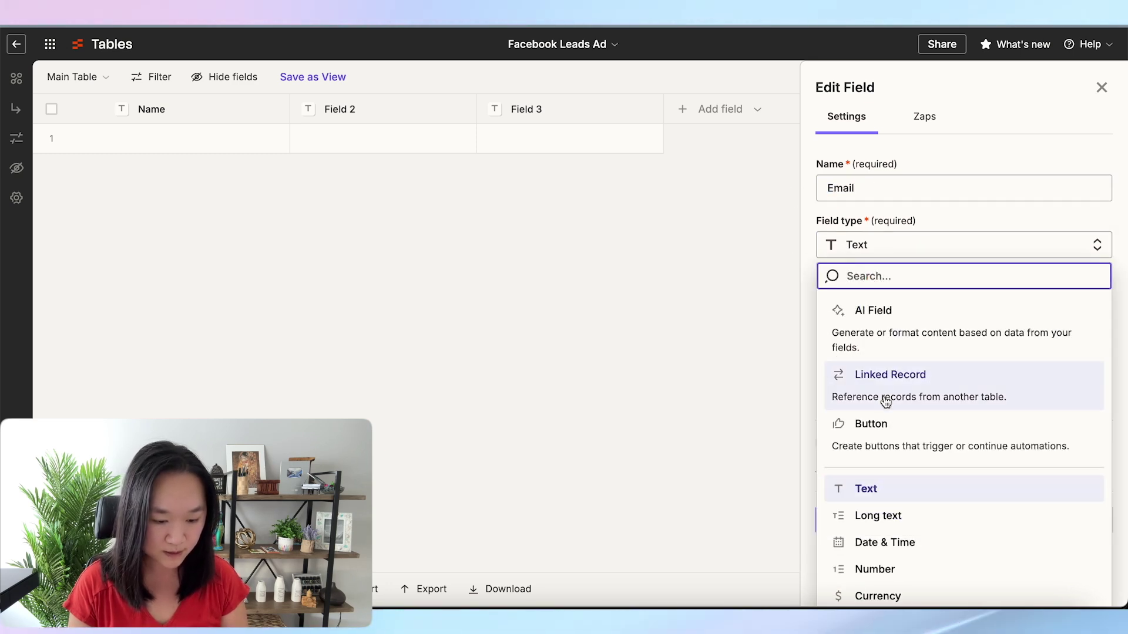
{"action": "scroll", "coordinate": [884, 403], "scroll_direction": "down", "scroll_amount": 4}
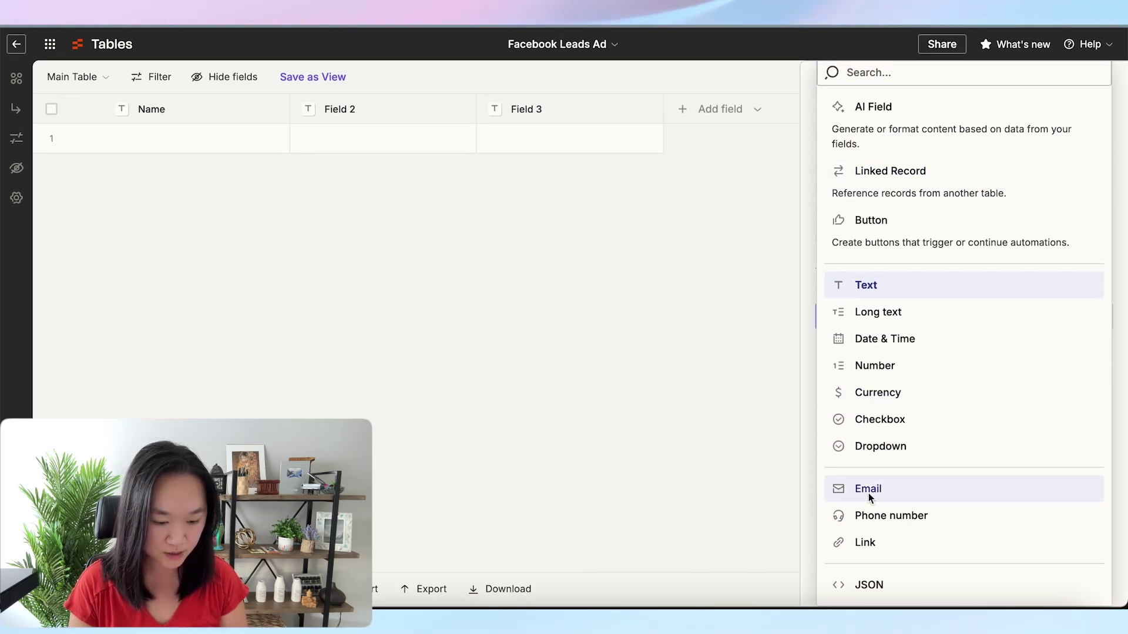
{"action": "left_click", "coordinate": [870, 490]}
{"action": "left_click", "coordinate": [863, 527]}
Rename Field 3 to 'Phone number' and make it a Phone number type field
{"action": "left_click", "coordinate": [548, 108]}
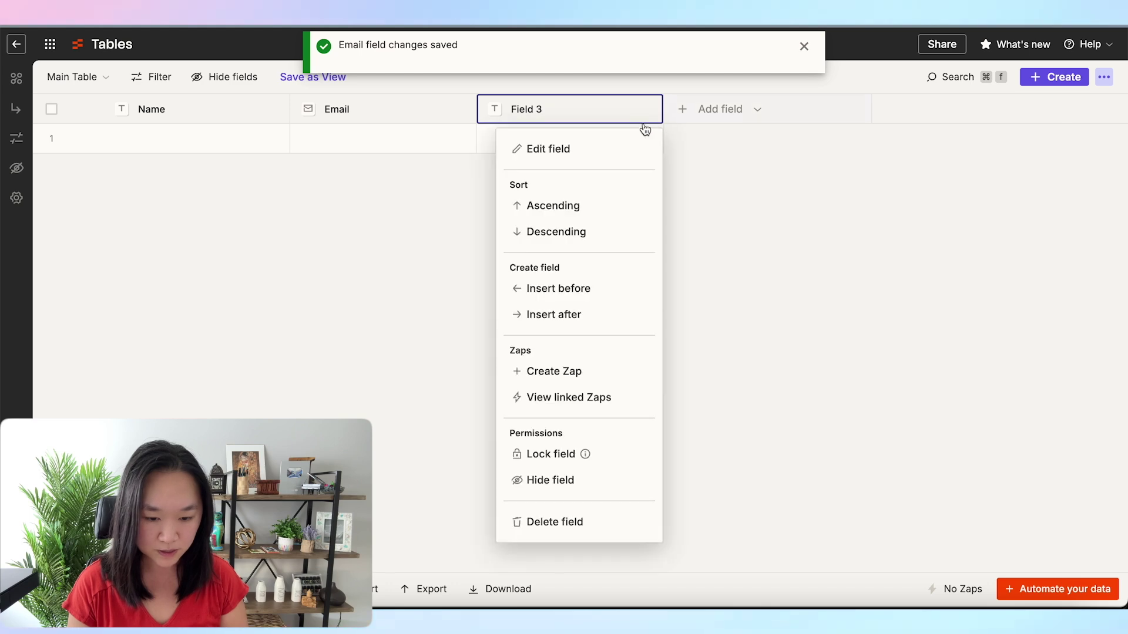
{"action": "left_click", "coordinate": [585, 150]}
{"action": "left_click_drag", "start_coordinate": [861, 186], "coordinate": [787, 194]}
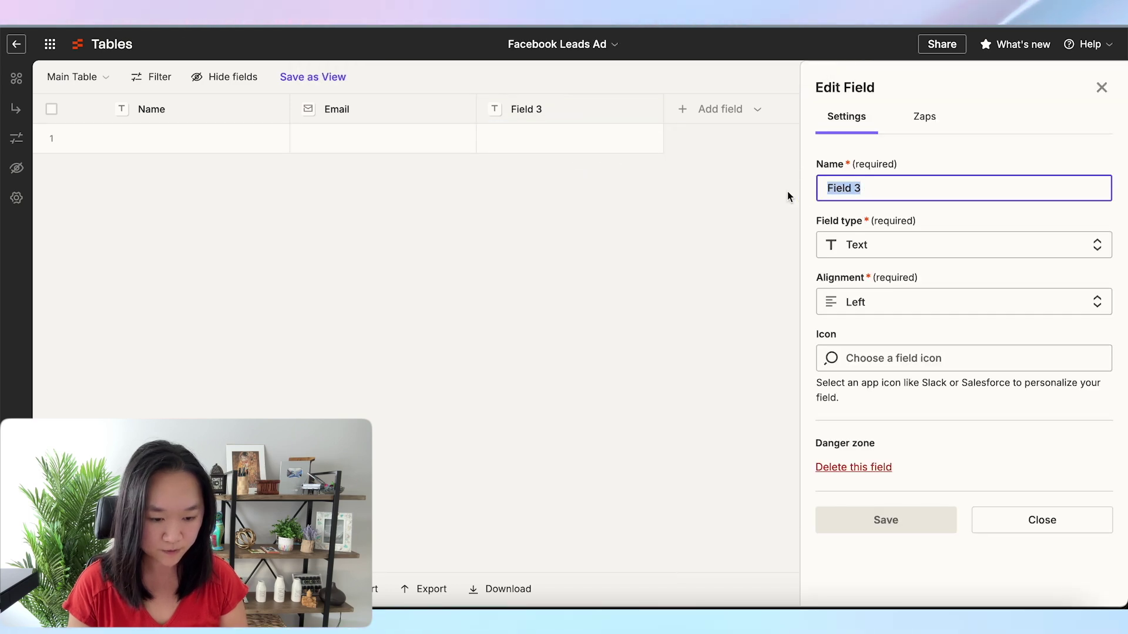
{"action": "type", "text": "Phone number"}
{"action": "left_click", "coordinate": [848, 245]}
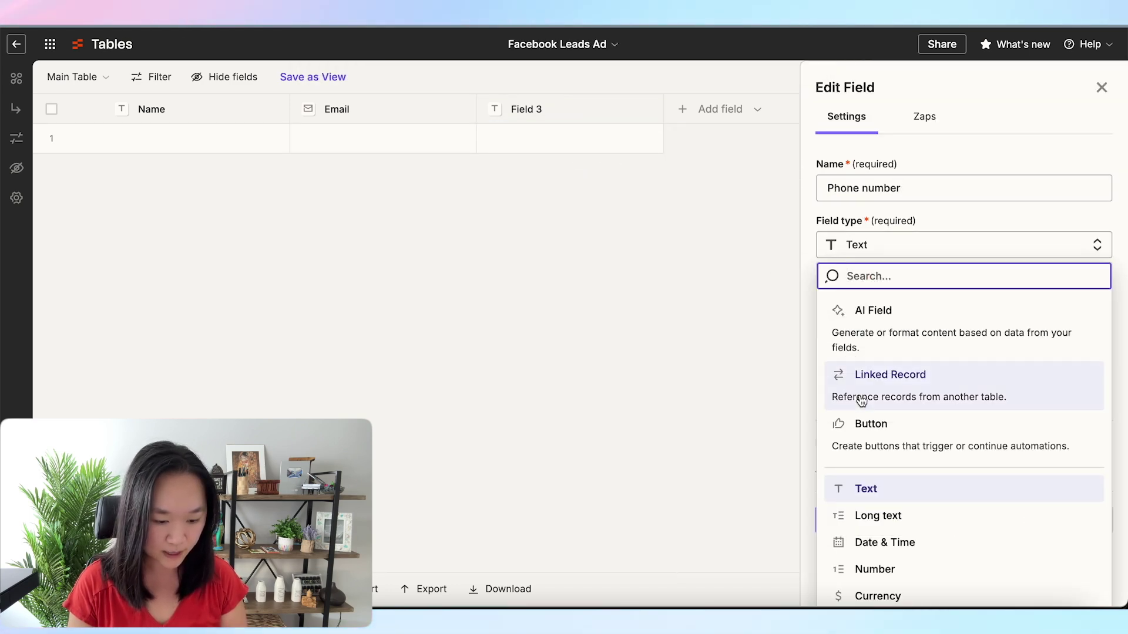
{"action": "scroll", "coordinate": [861, 400], "scroll_direction": "down", "scroll_amount": 3}
{"action": "left_click", "coordinate": [869, 514]}
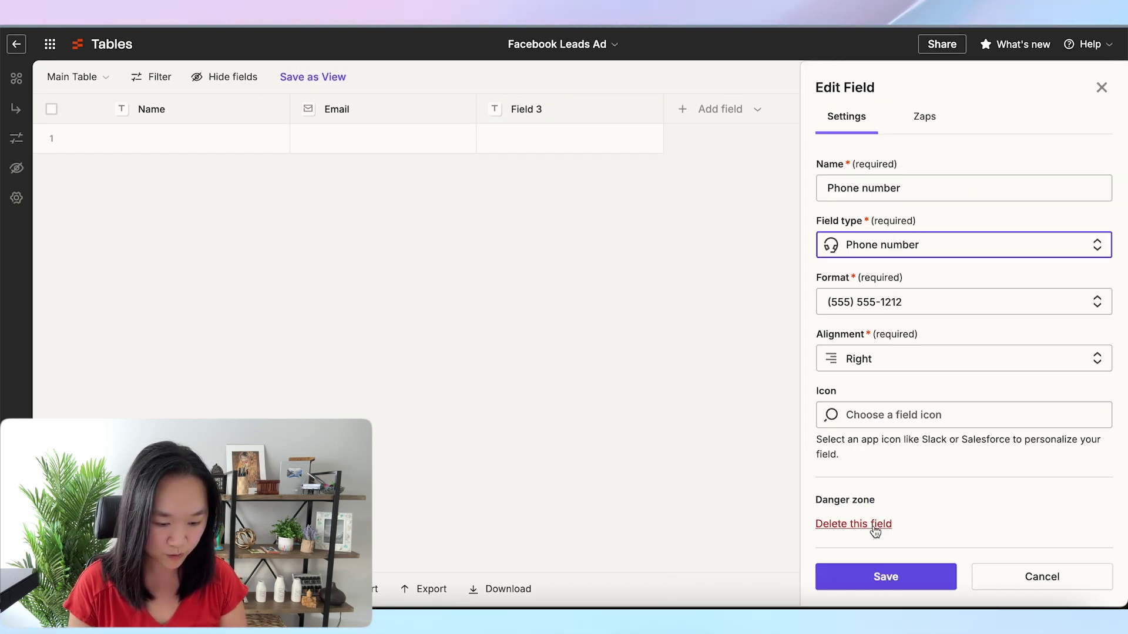
{"action": "left_click", "coordinate": [858, 581]}
Add a new 'Website' field of Link type
{"action": "left_click", "coordinate": [737, 113]}
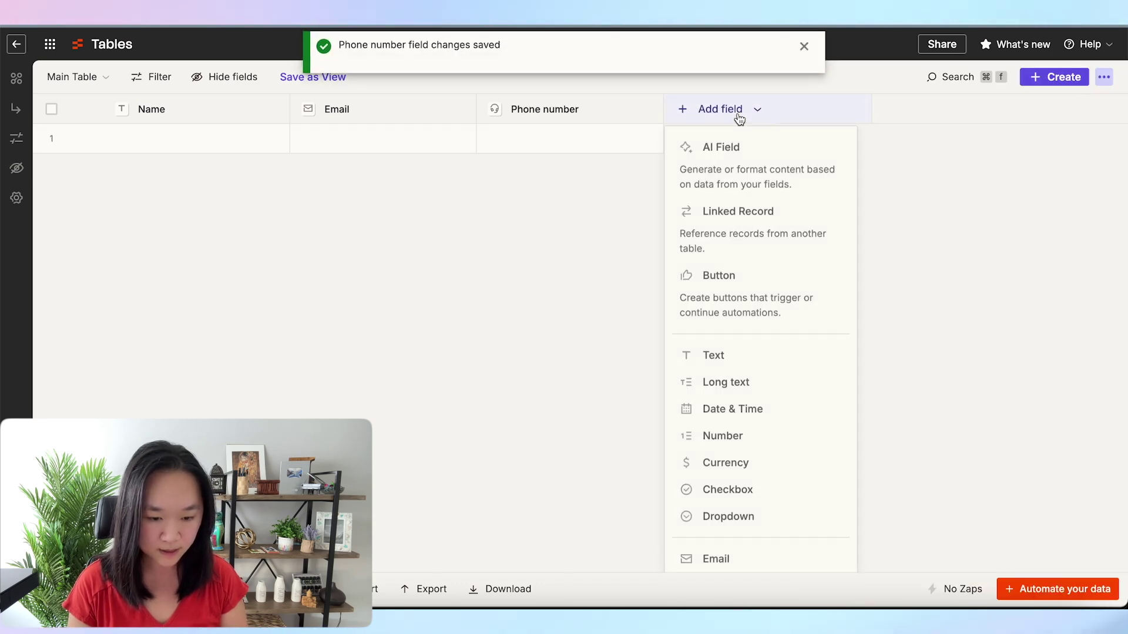
{"action": "left_click", "coordinate": [723, 363]}
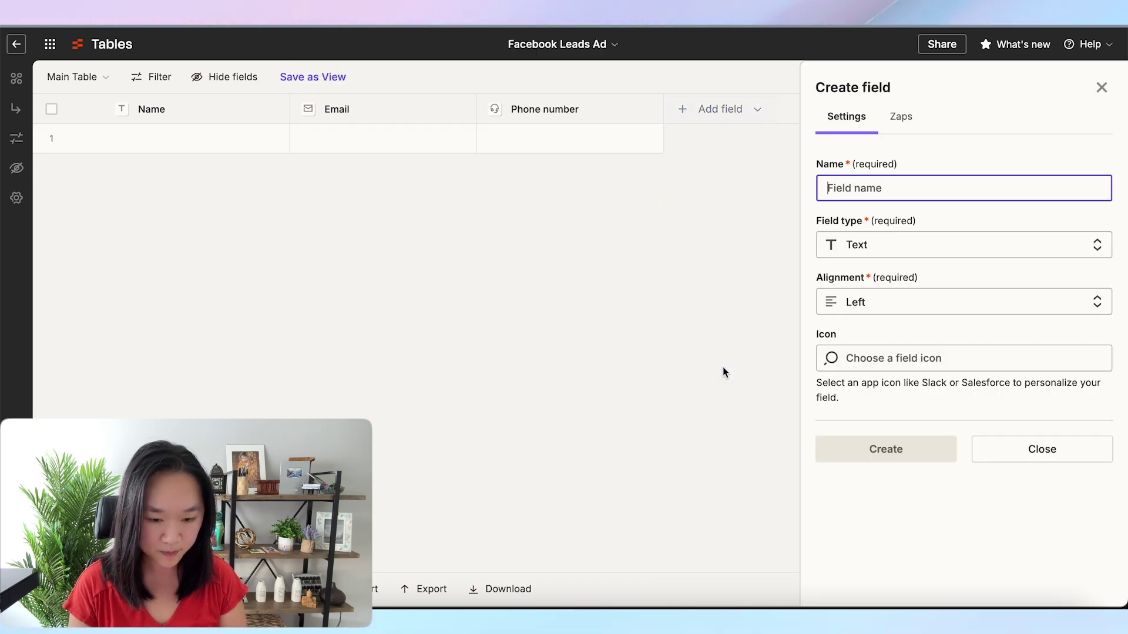
{"action": "type", "text": "Website"}
{"action": "left_click", "coordinate": [872, 250]}
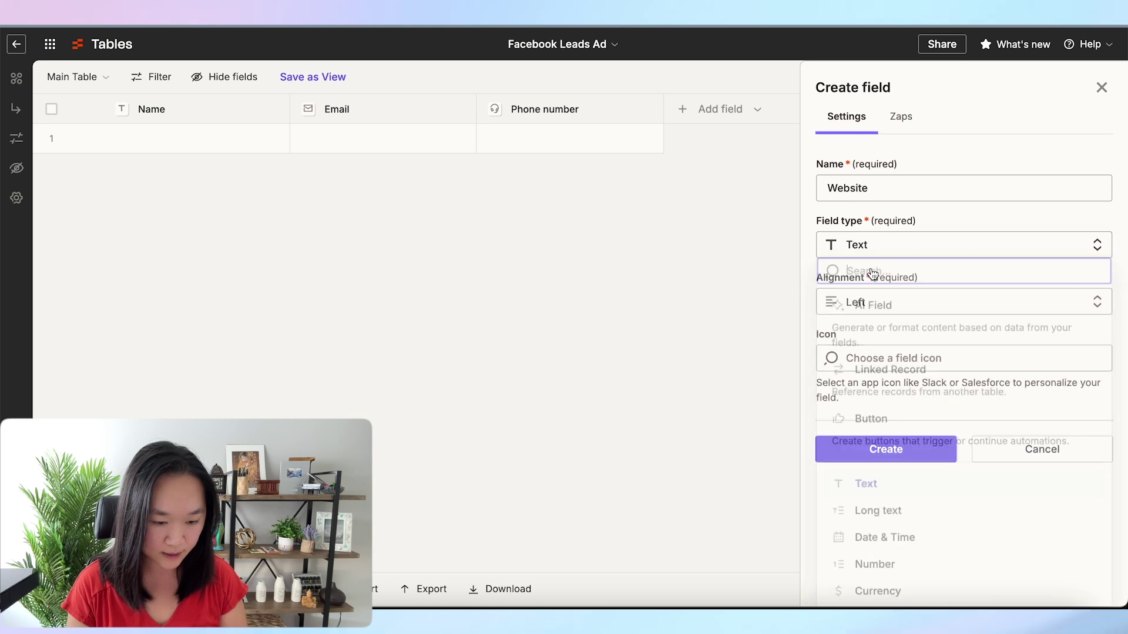
{"action": "left_click", "coordinate": [864, 540]}
{"action": "left_click", "coordinate": [881, 452]}
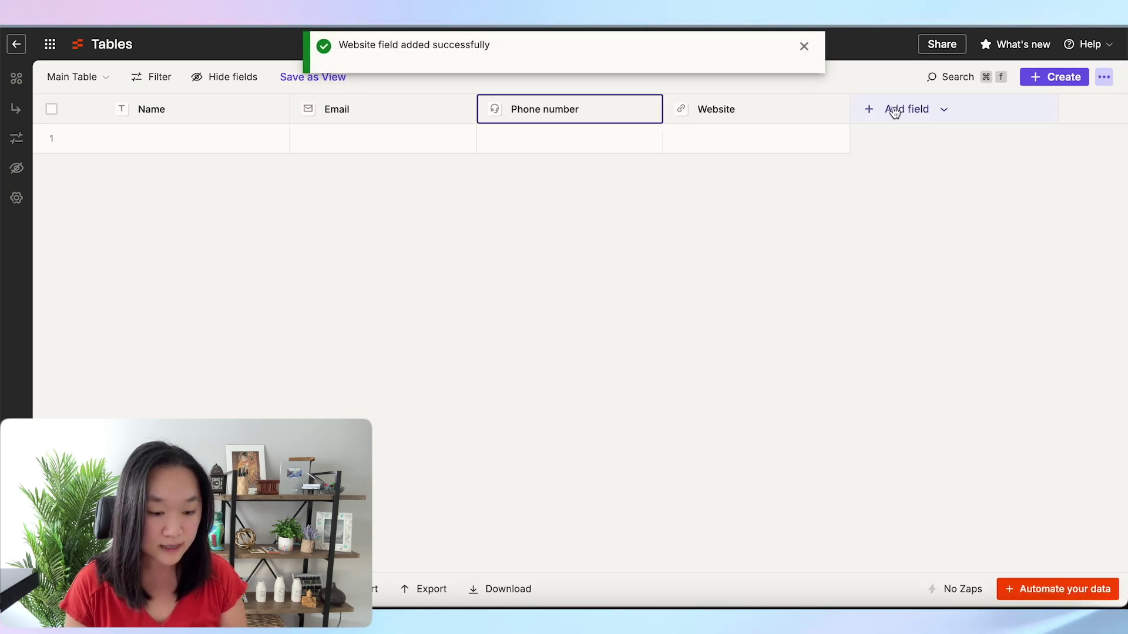
{"action": "left_click", "coordinate": [894, 112]}
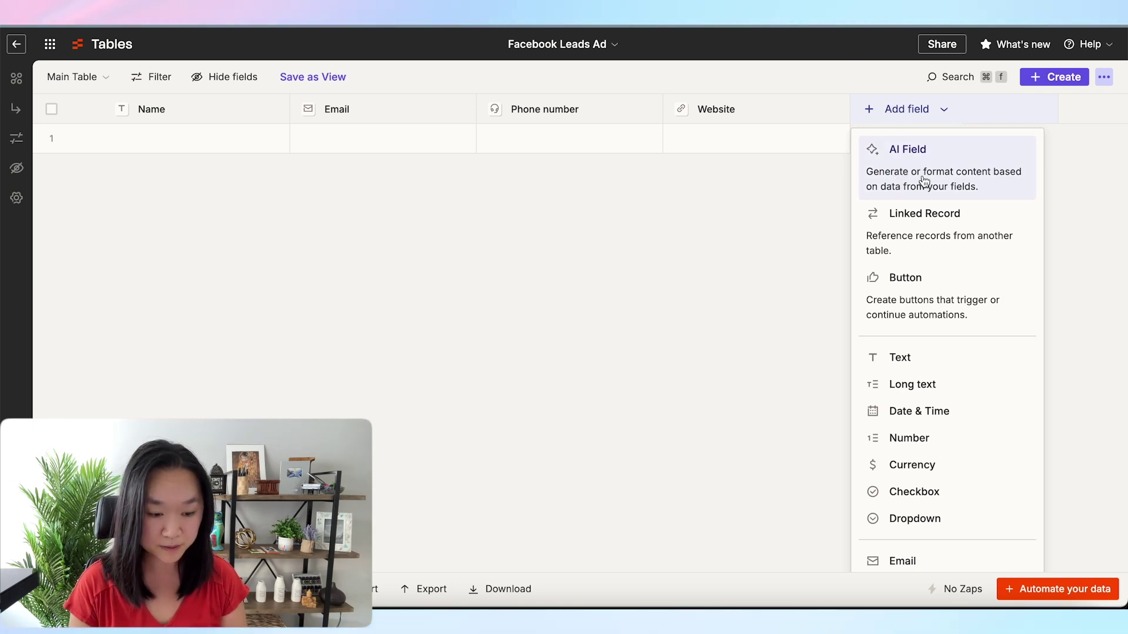
Add an AI field named 'Business Summary & Industry' and open its Create a prompt dialog
{"action": "left_click", "coordinate": [920, 169]}
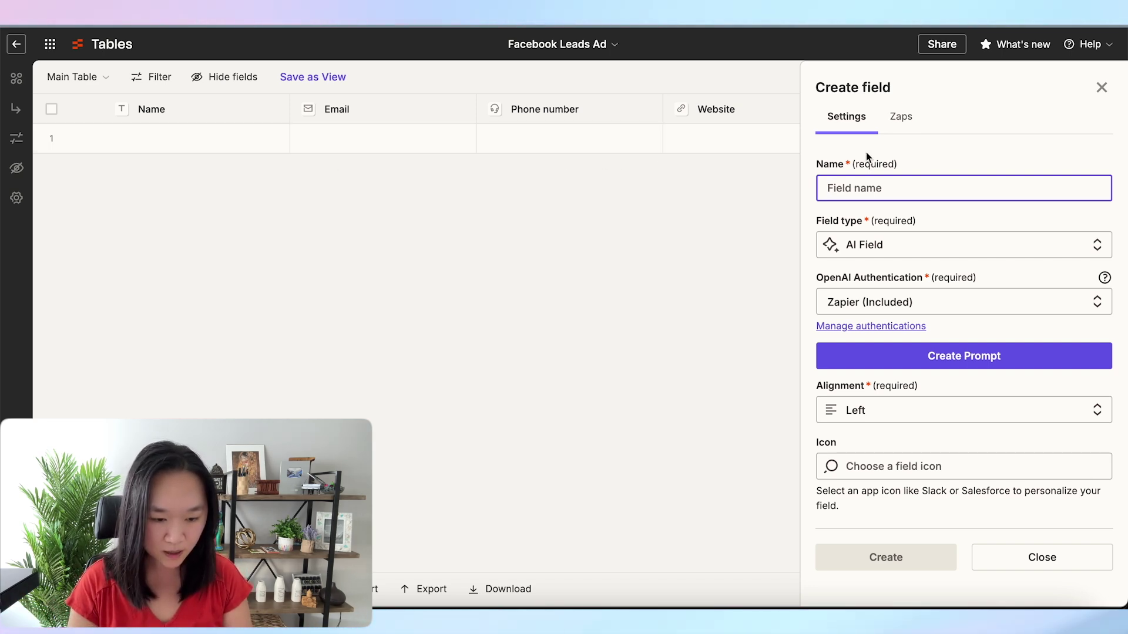
{"action": "type", "text": "Bu"}
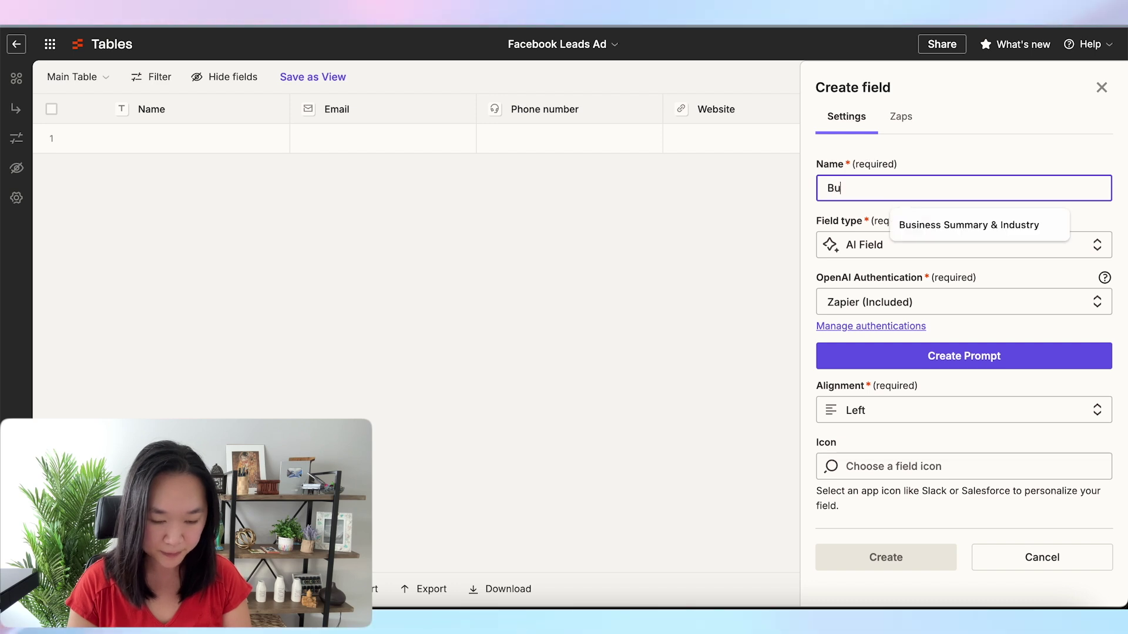
{"action": "type", "text": "sines"}
{"action": "left_click", "coordinate": [958, 225]}
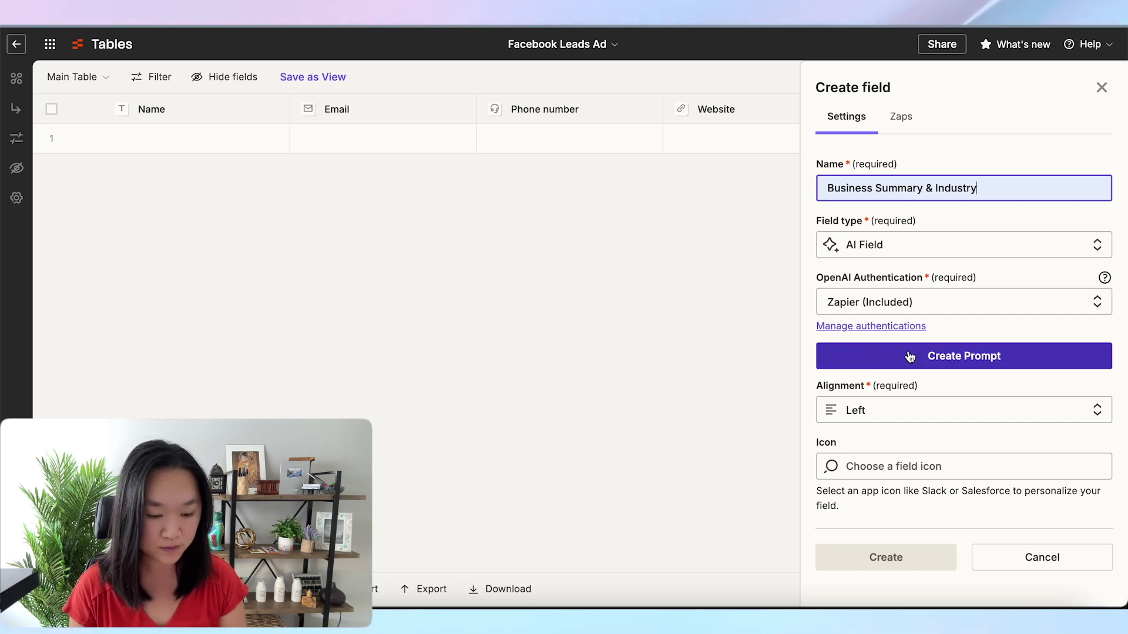
{"action": "left_click", "coordinate": [842, 170]}
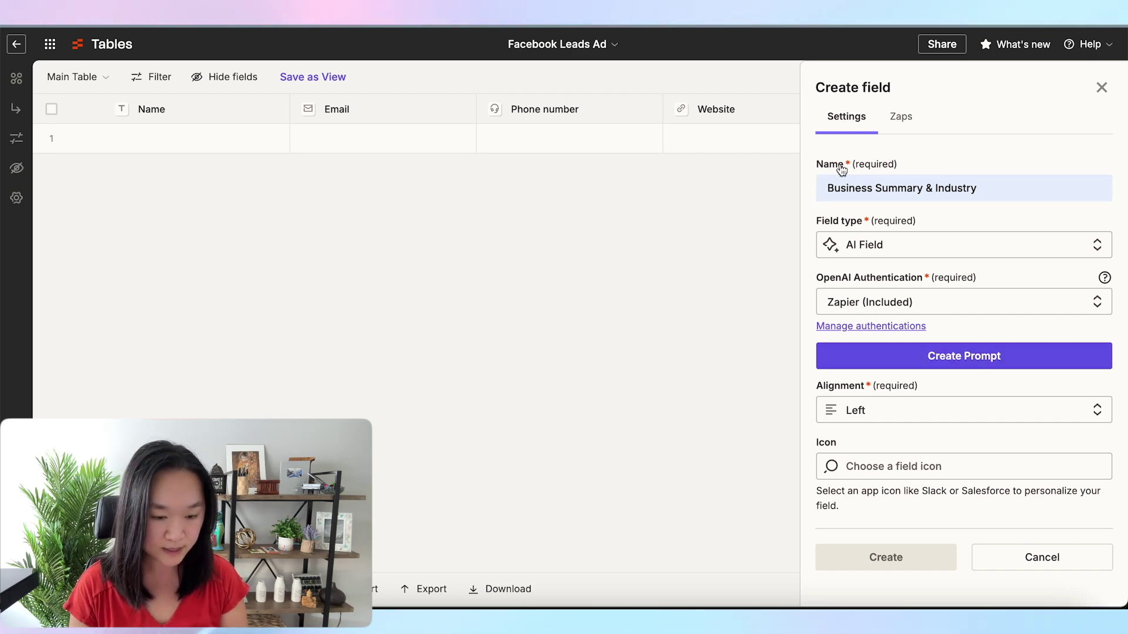
{"action": "left_click", "coordinate": [958, 360]}
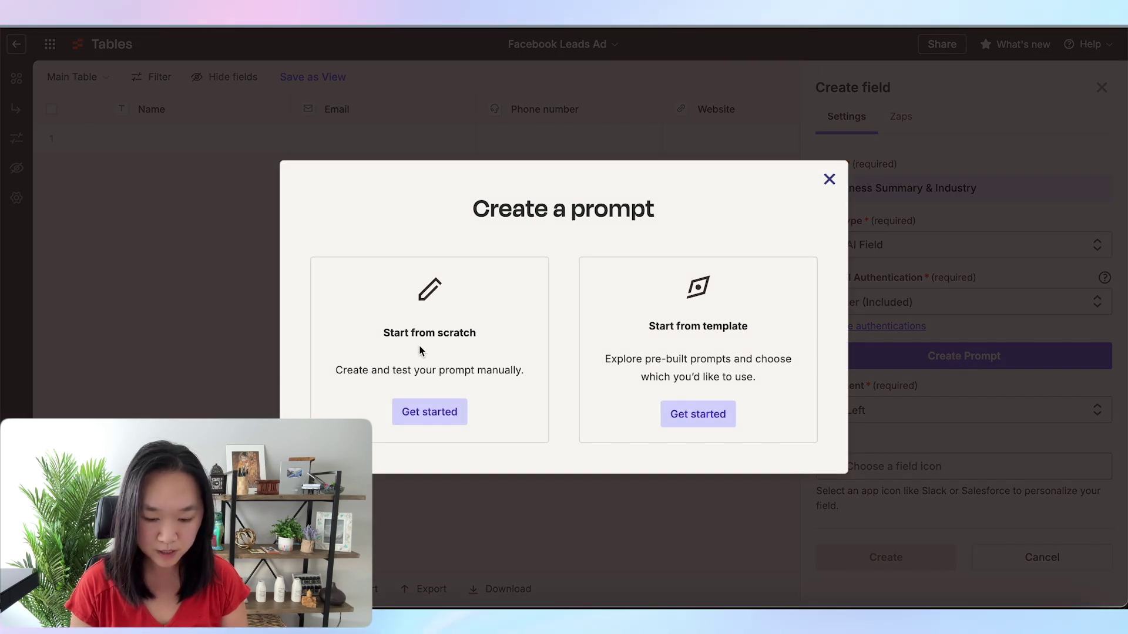
Build the prompt from the summarize-business-from-website template, feeding in the Website field
{"action": "left_click_drag", "start_coordinate": [452, 332], "coordinate": [382, 336]}
{"action": "left_click_drag", "start_coordinate": [731, 326], "coordinate": [646, 329]}
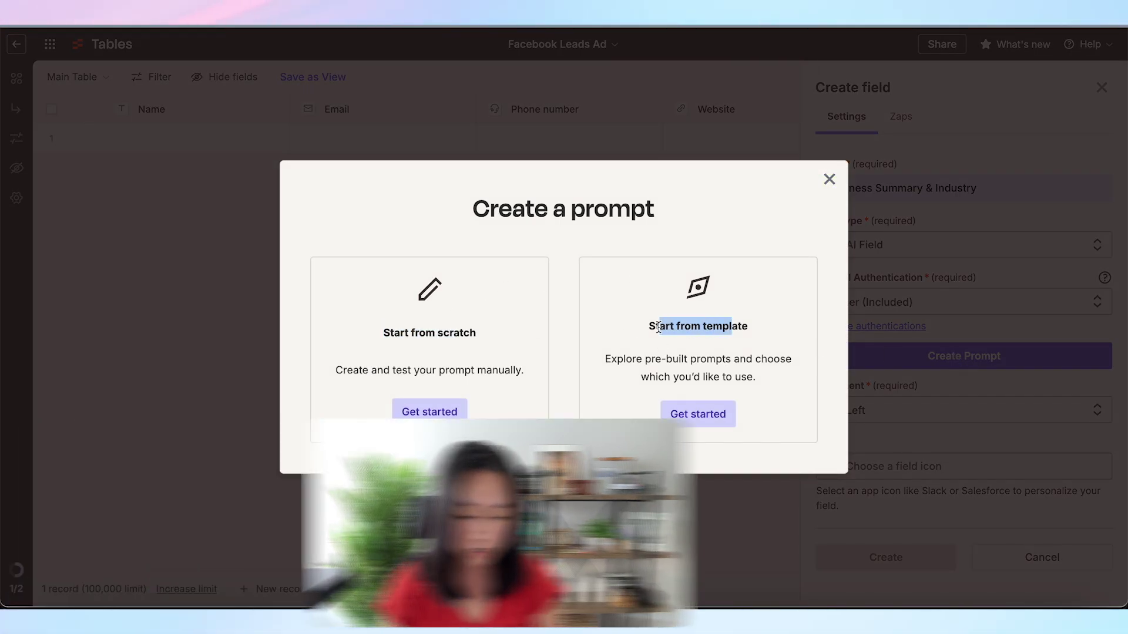
{"action": "left_click", "coordinate": [642, 336]}
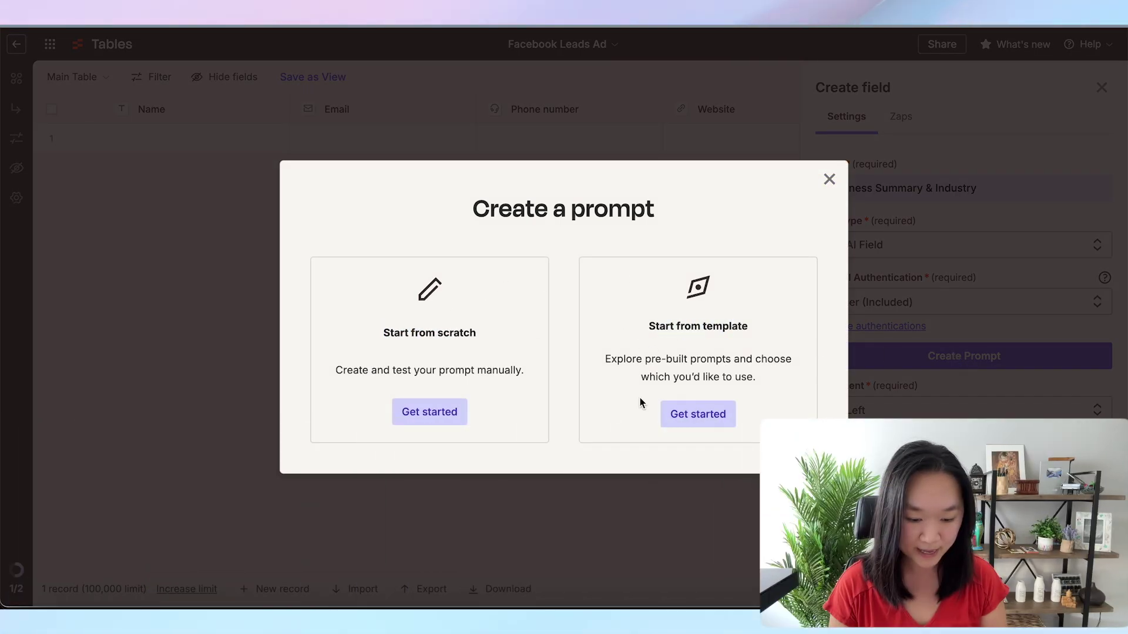
{"action": "left_click", "coordinate": [696, 423]}
{"action": "scroll", "coordinate": [616, 257], "scroll_direction": "down", "scroll_amount": 1}
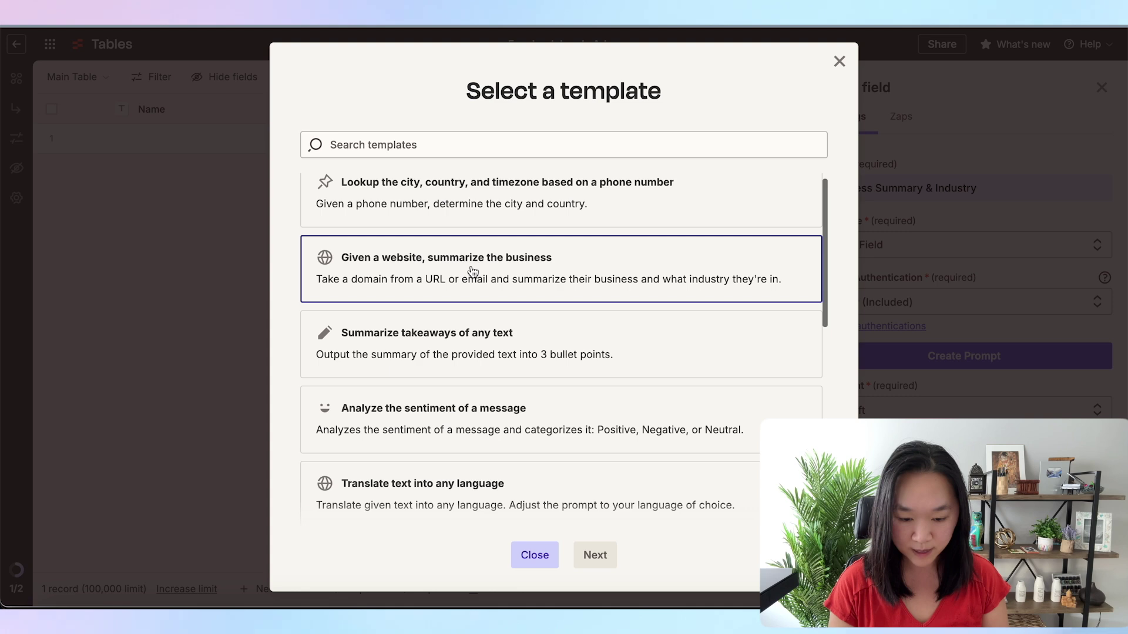
{"action": "left_click", "coordinate": [595, 555]}
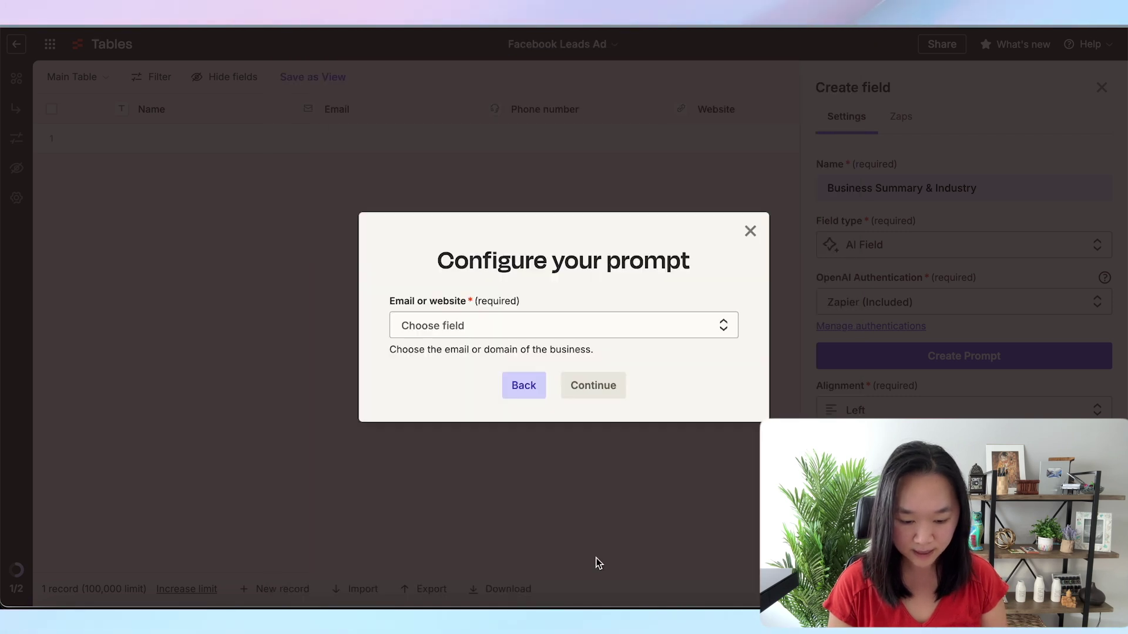
{"action": "left_click", "coordinate": [553, 335]}
{"action": "left_click", "coordinate": [444, 343]}
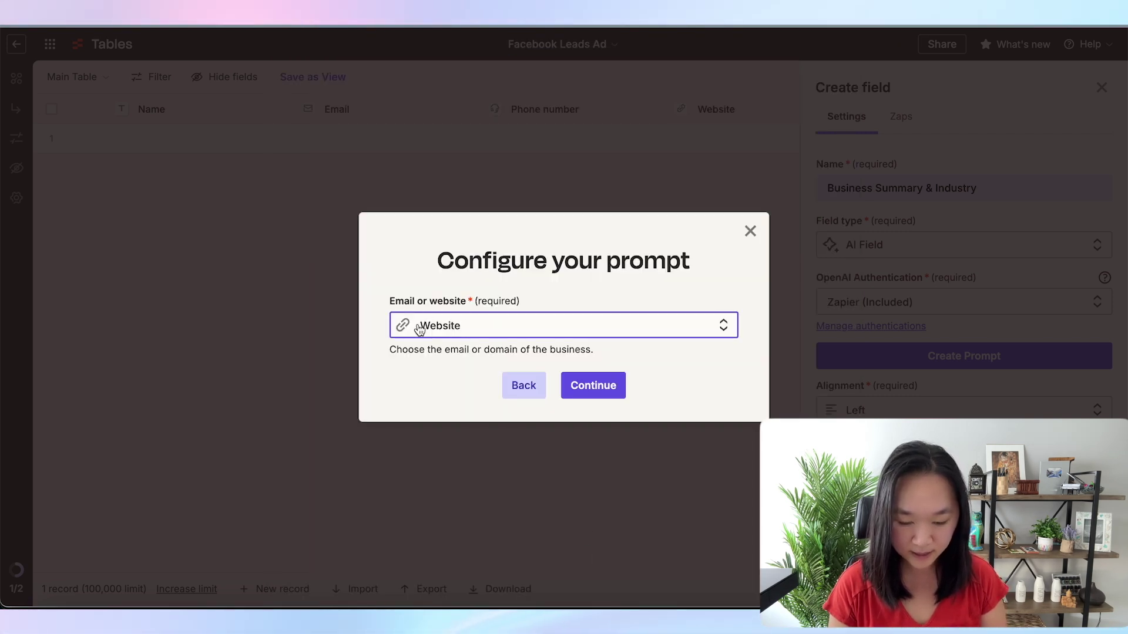
{"action": "left_click", "coordinate": [594, 387]}
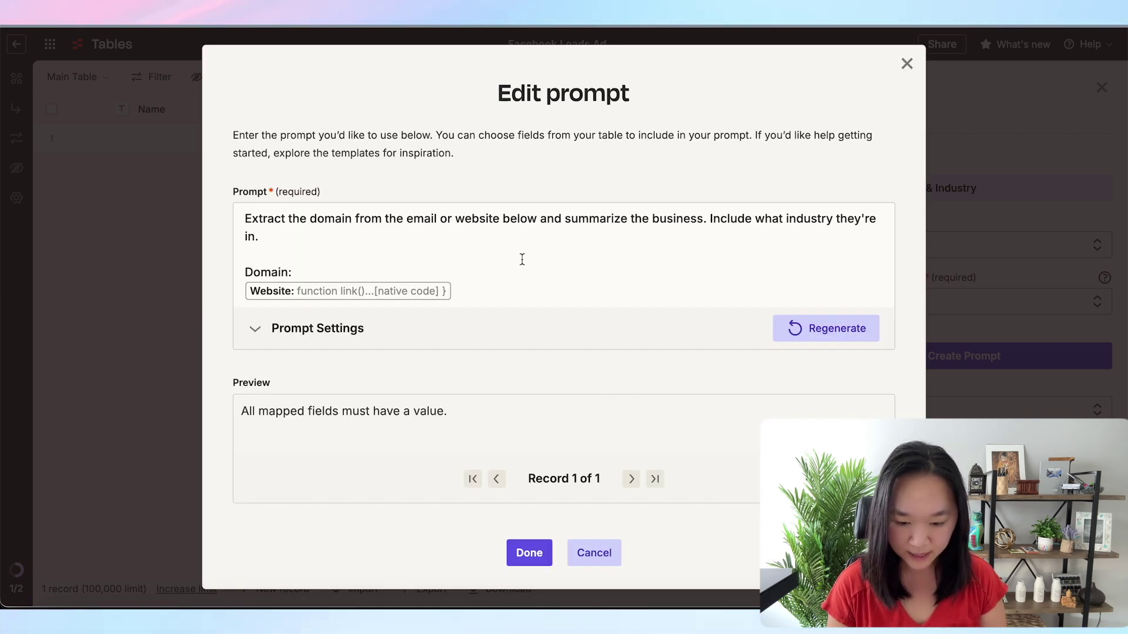
Edit the generated prompt text and save the business summary prompt
{"action": "left_click", "coordinate": [280, 235]}
{"action": "left_click_drag", "start_coordinate": [297, 233], "coordinate": [244, 218]}
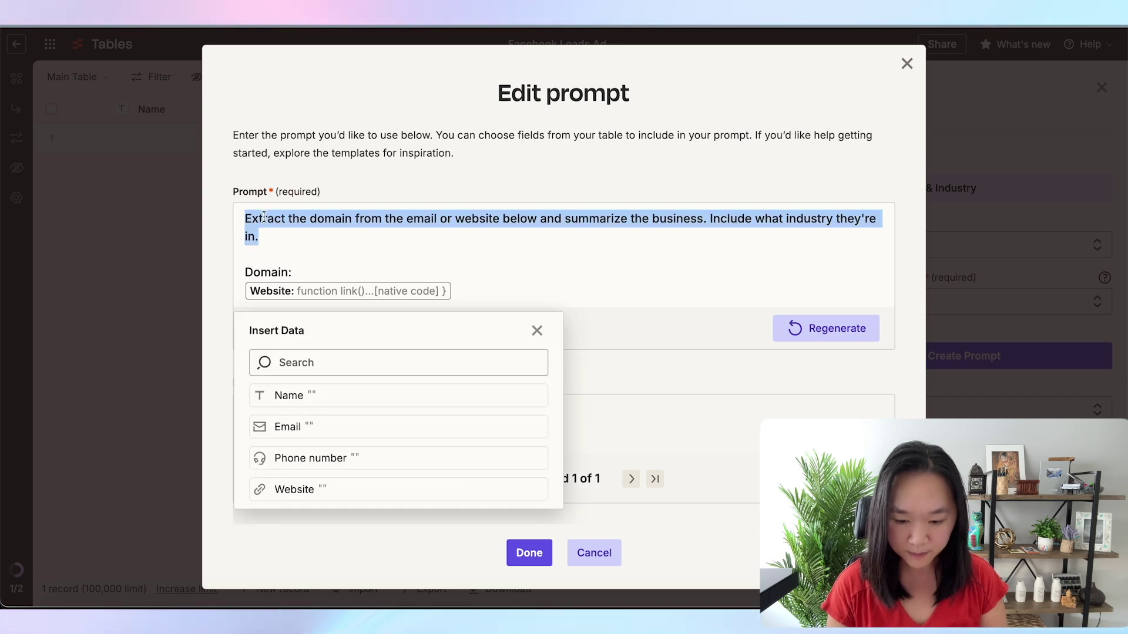
{"action": "left_click", "coordinate": [284, 168]}
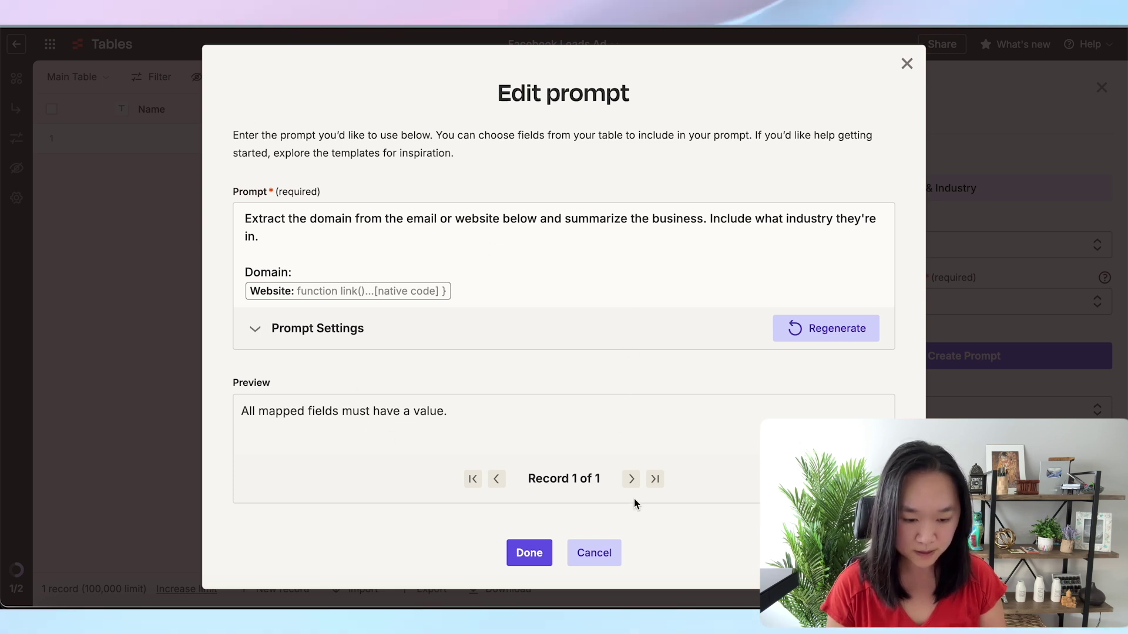
{"action": "left_click", "coordinate": [608, 565]}
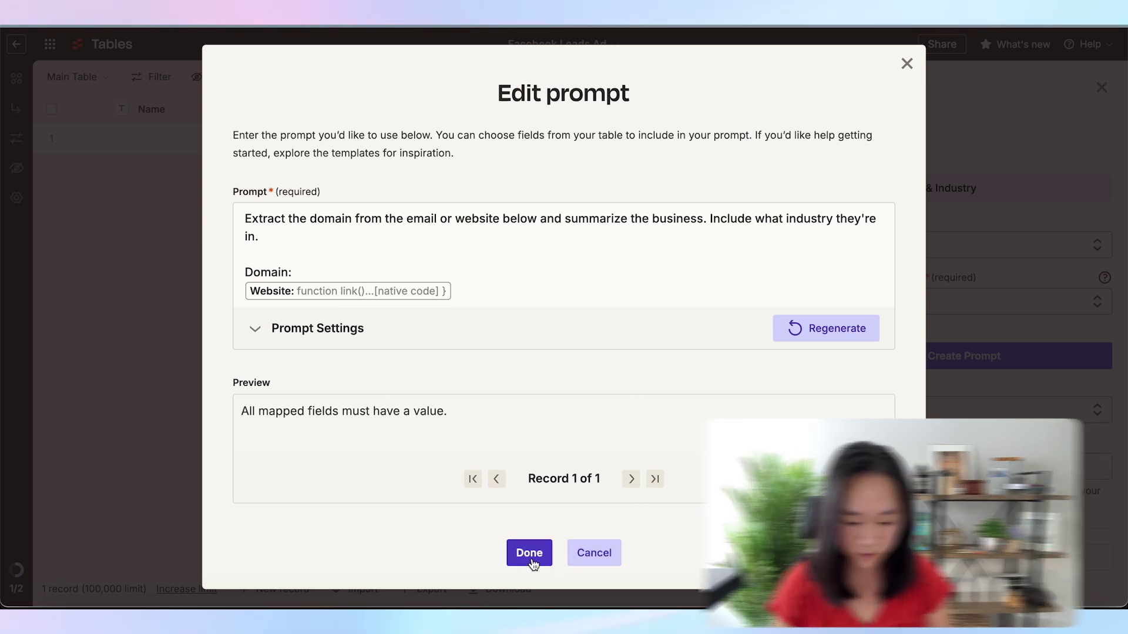
{"action": "left_click", "coordinate": [529, 553]}
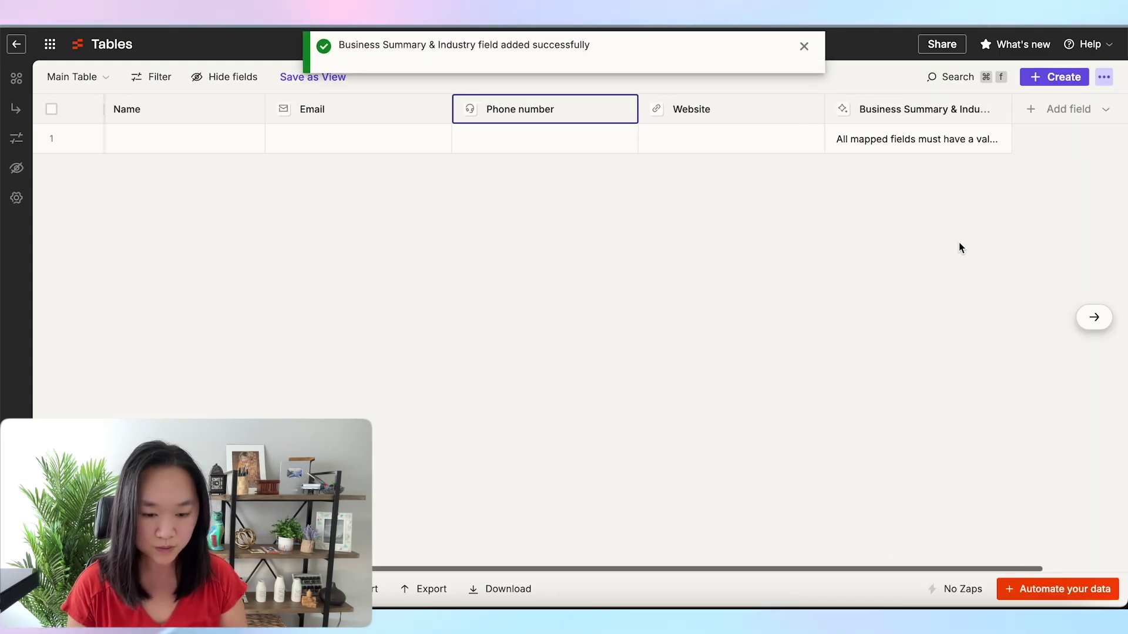
Add an AI field named 'Email Subject Line' and start its prompt from scratch
{"action": "scroll", "coordinate": [959, 242], "scroll_direction": "right", "scroll_amount": 3}
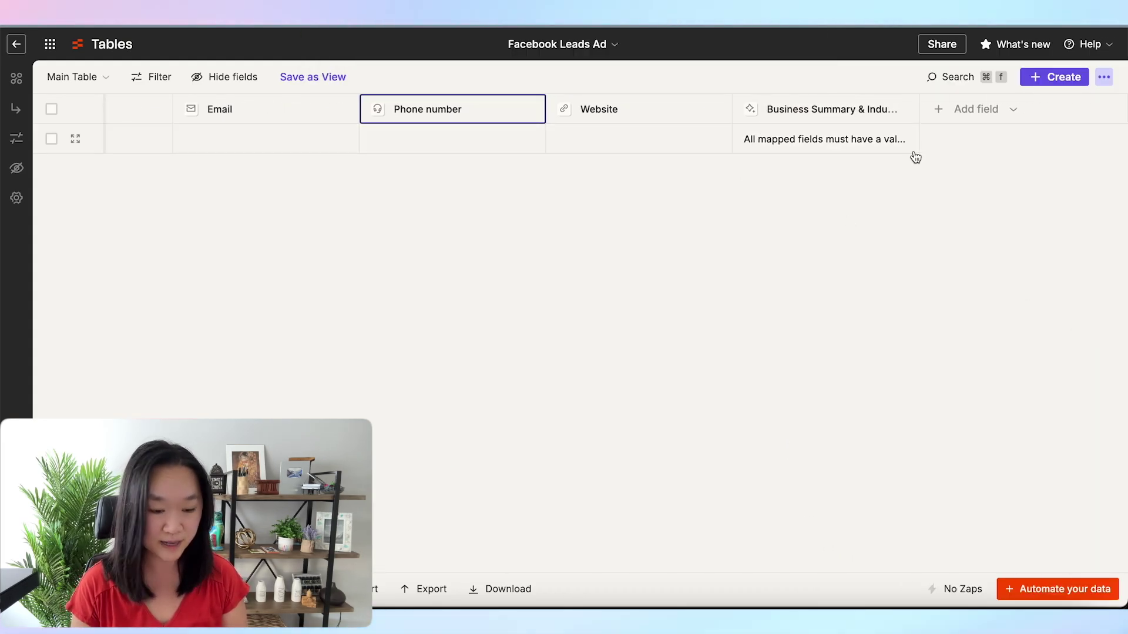
{"action": "left_click", "coordinate": [986, 111]}
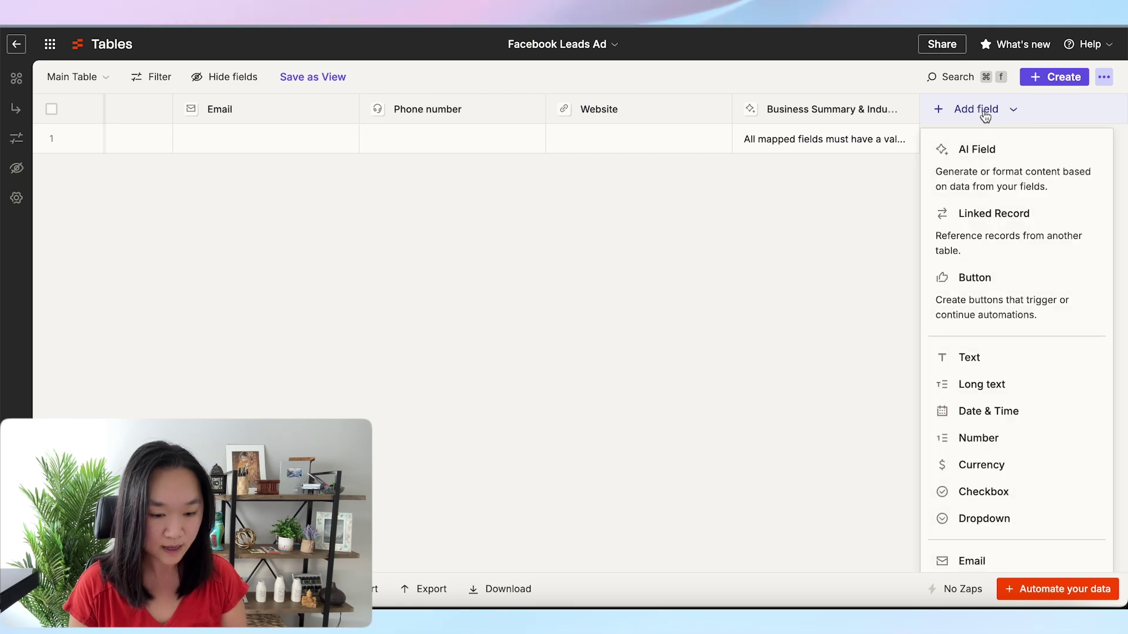
{"action": "left_click", "coordinate": [977, 165]}
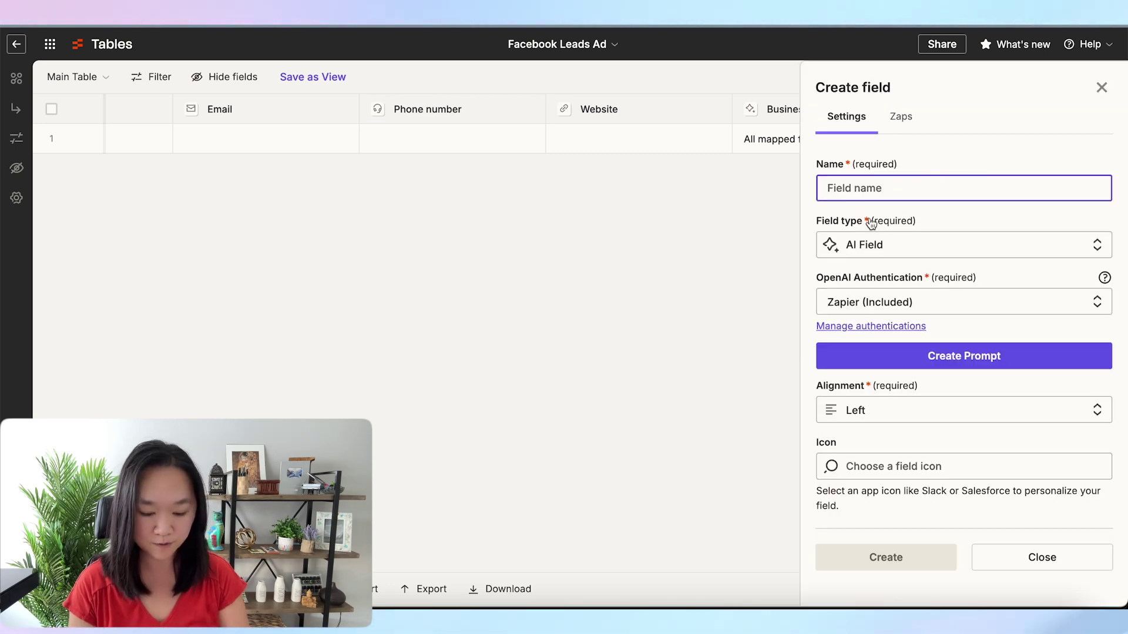
{"action": "type", "text": "Email S"}
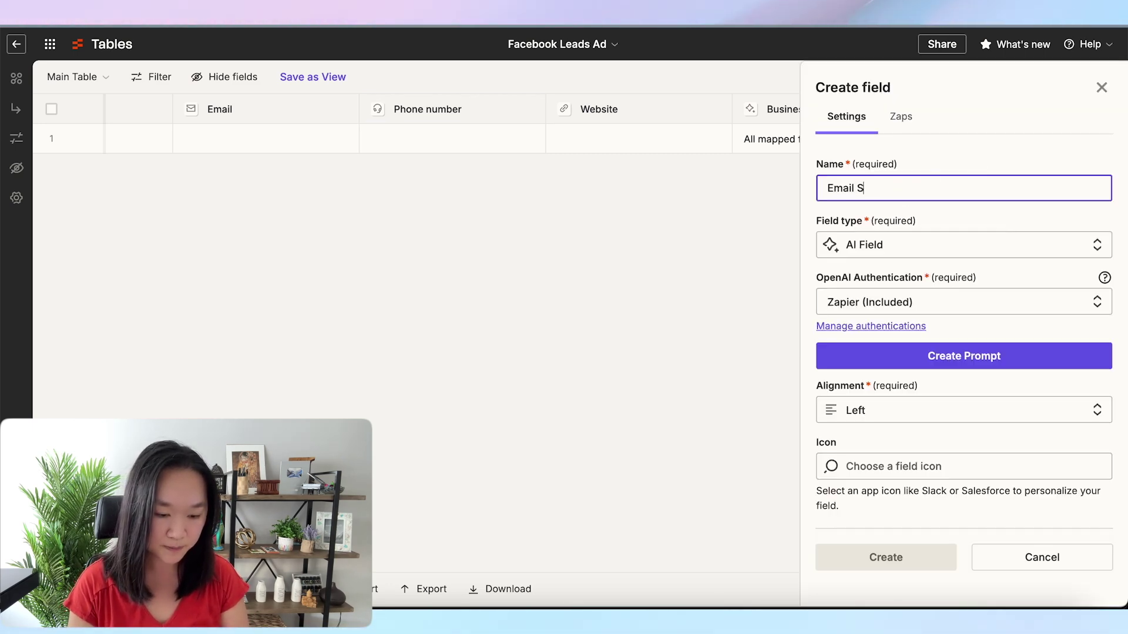
{"action": "type", "text": "ubject L"}
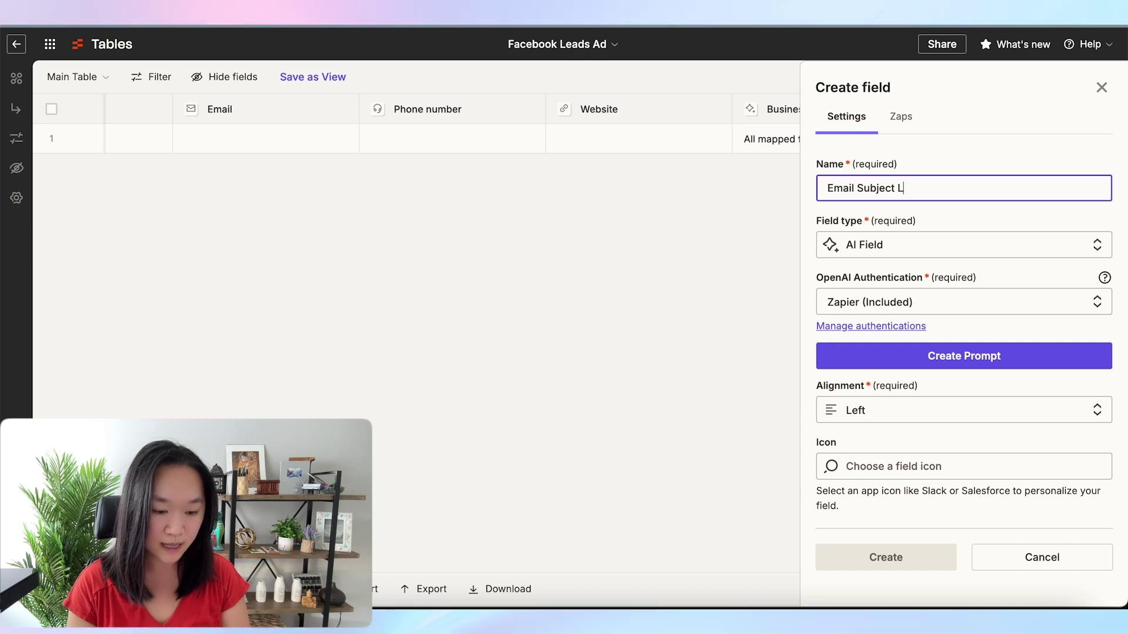
{"action": "type", "text": "ine"}
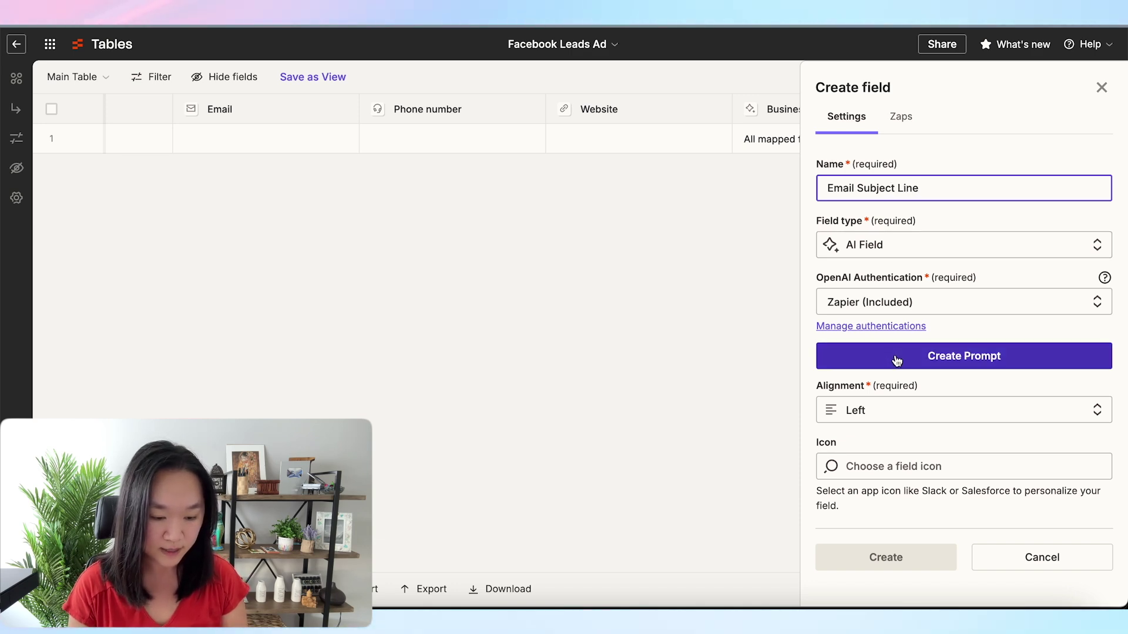
{"action": "left_click", "coordinate": [901, 361]}
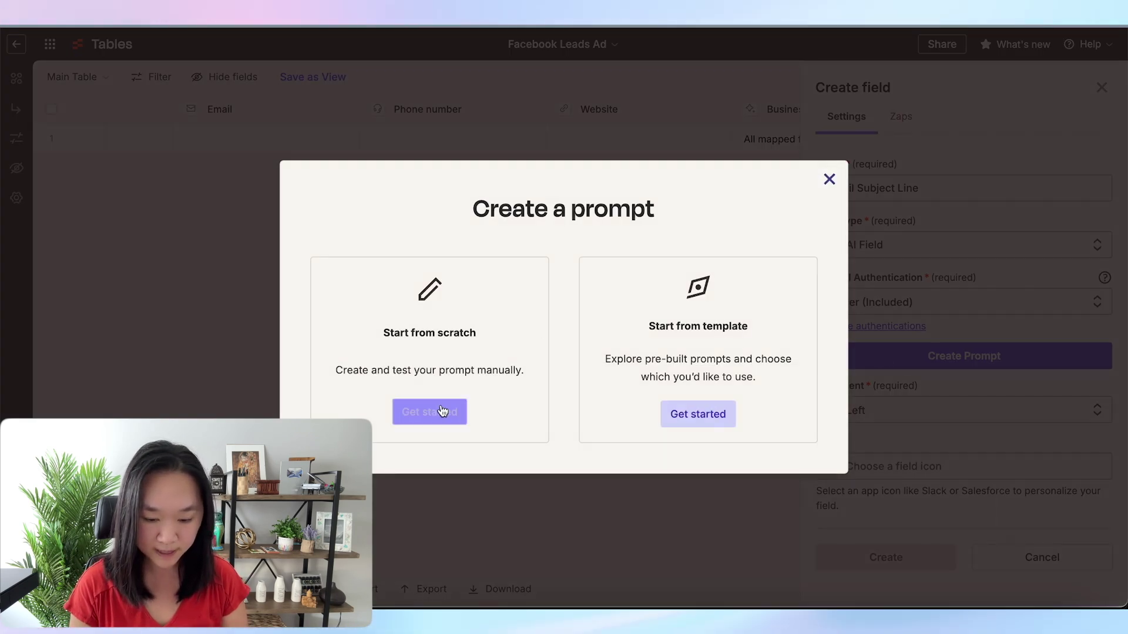
{"action": "left_click", "coordinate": [424, 411]}
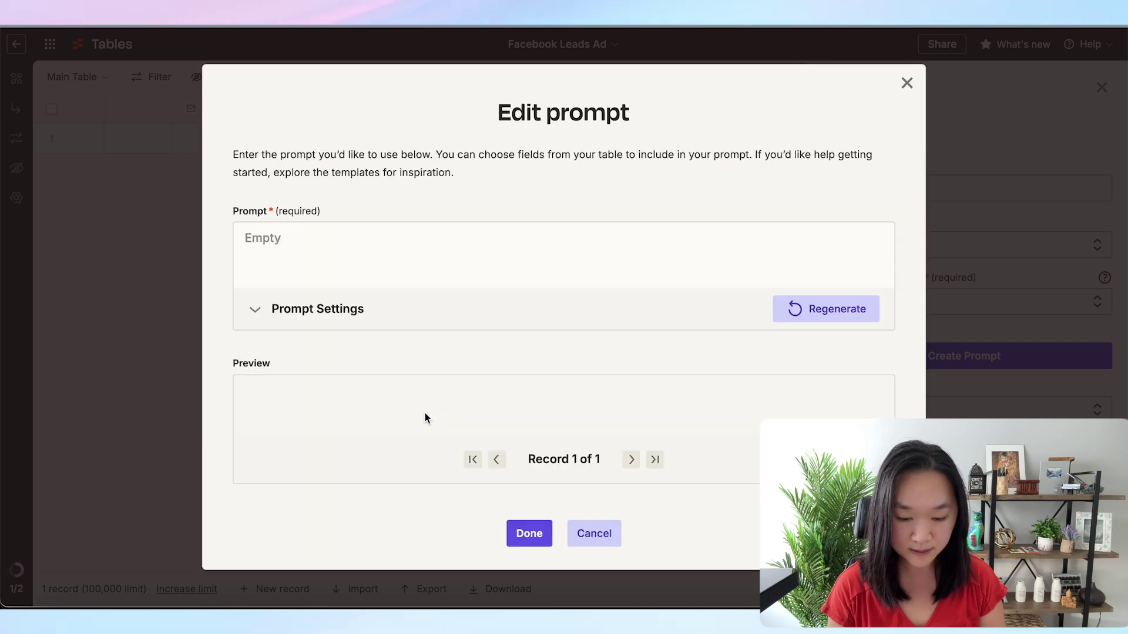
Write a prompt for a personalised, slightly click-baity subject line under 10 words, and save it
{"action": "left_click", "coordinate": [311, 239]}
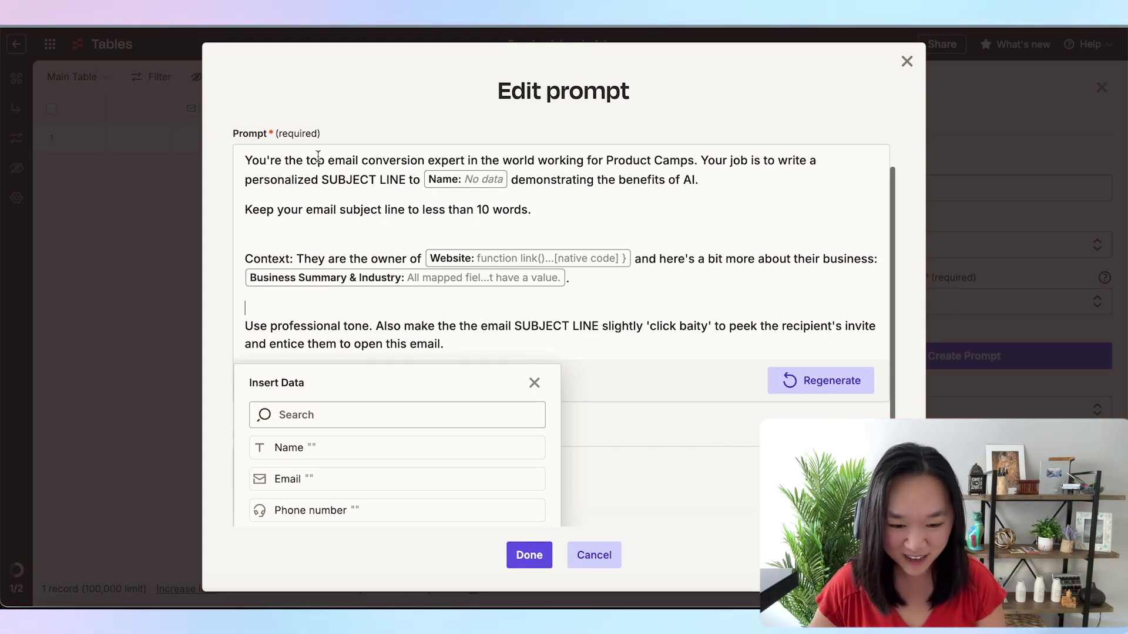
{"action": "left_click", "coordinate": [287, 161]}
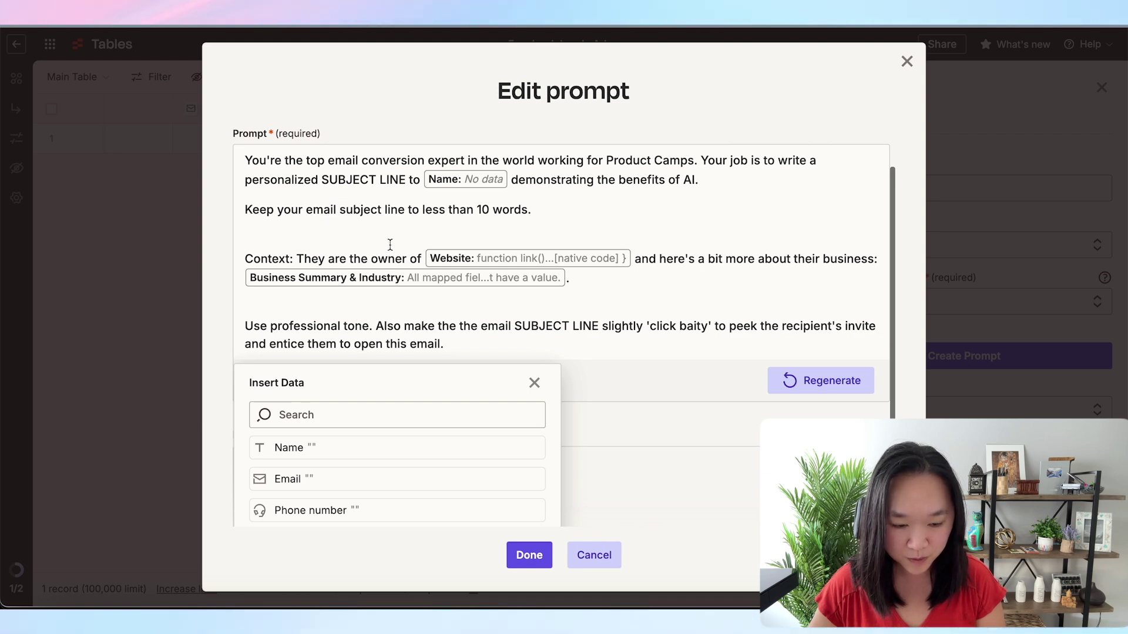
{"action": "left_click", "coordinate": [535, 384]}
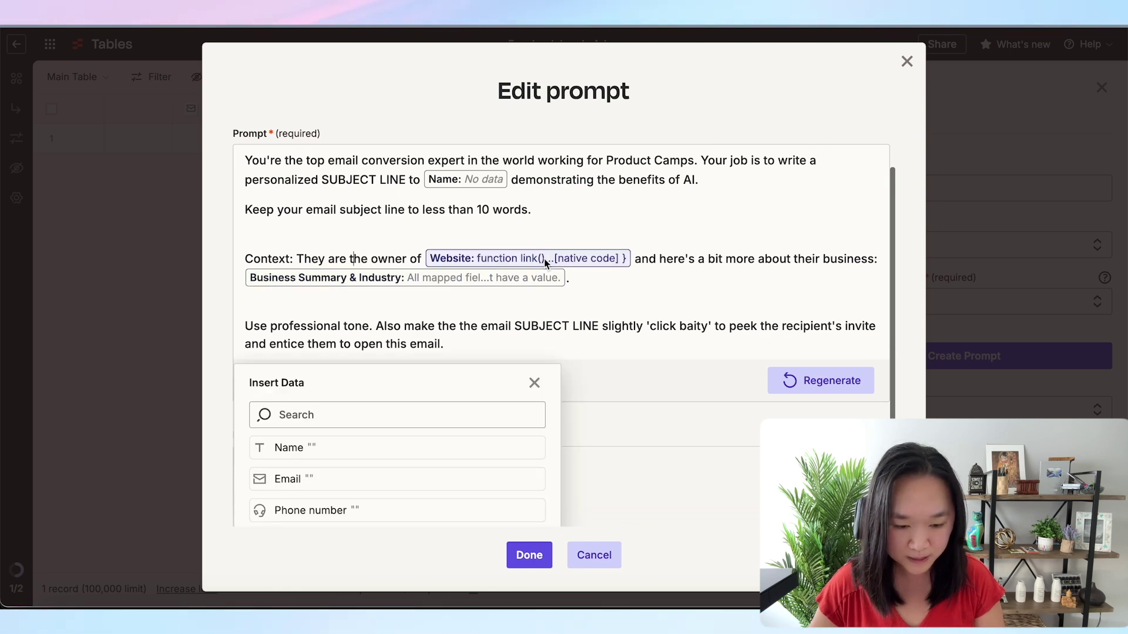
{"action": "scroll", "coordinate": [676, 266], "scroll_direction": "down", "scroll_amount": 1}
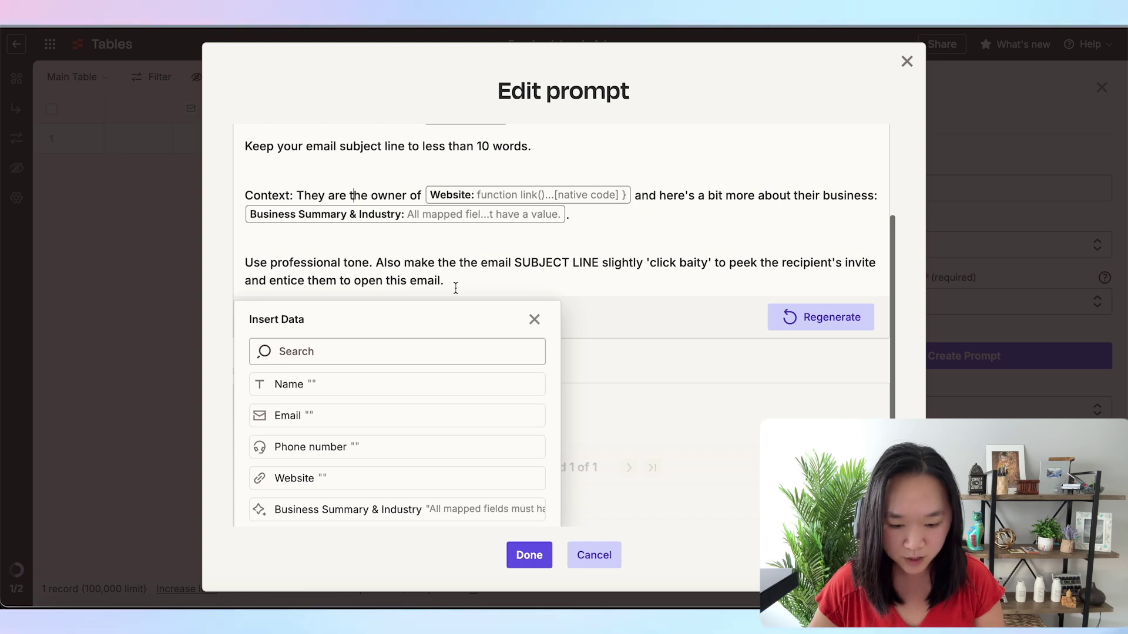
{"action": "left_click", "coordinate": [533, 320]}
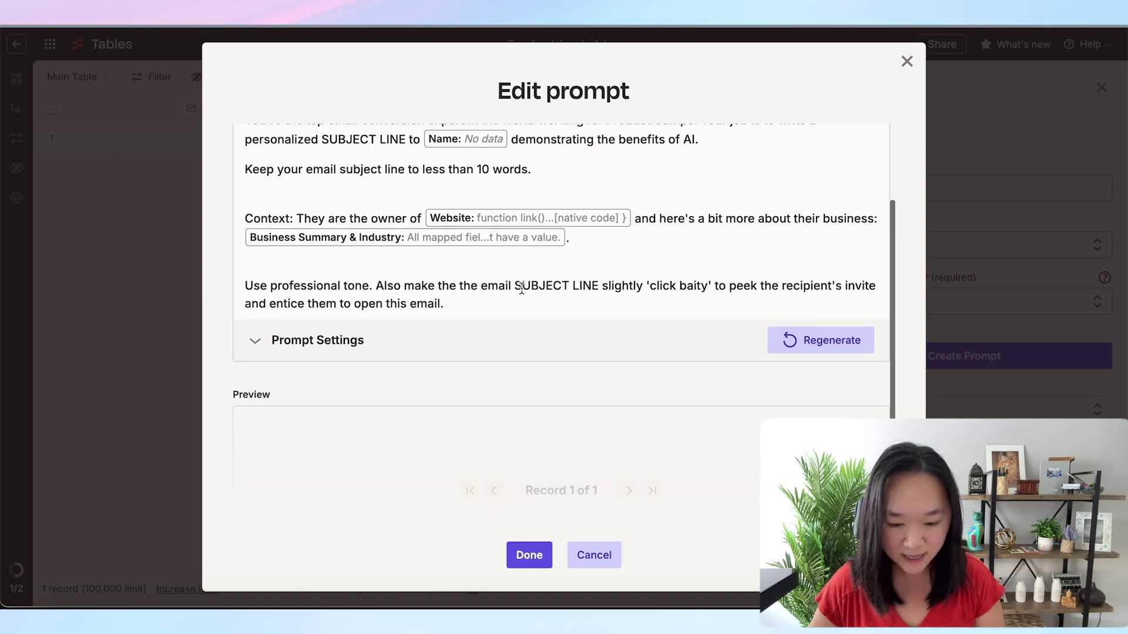
{"action": "scroll", "coordinate": [521, 289], "scroll_direction": "up", "scroll_amount": 3}
{"action": "scroll", "coordinate": [522, 289], "scroll_direction": "up", "scroll_amount": 1}
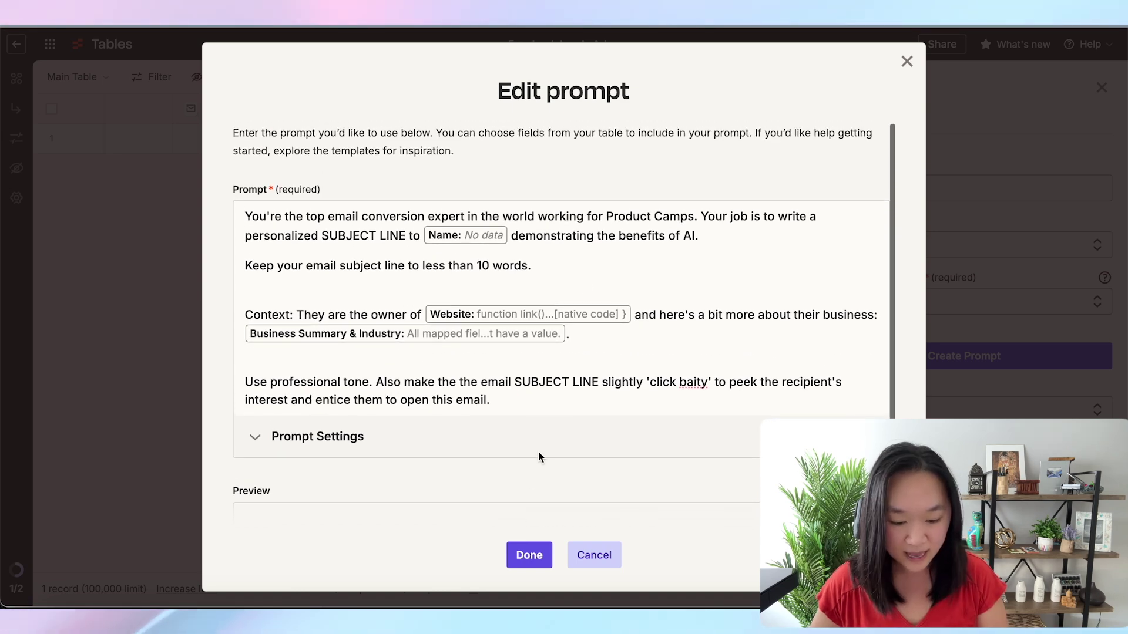
{"action": "left_click", "coordinate": [529, 555]}
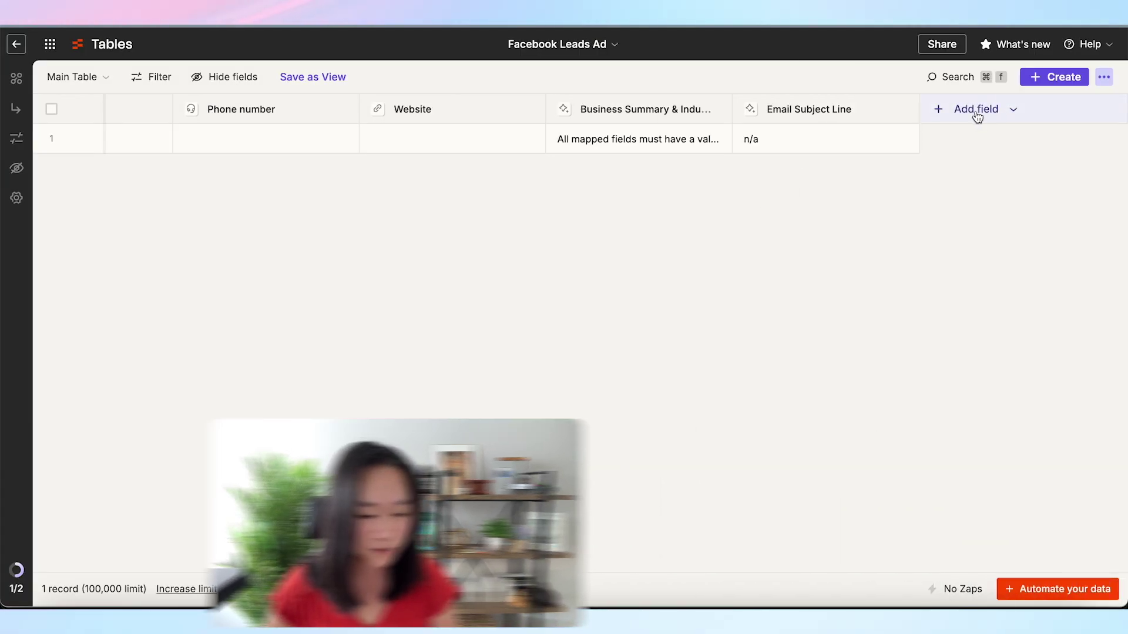
Add an AI field named 'Email Body' and paste the prepared email-writing prompt from scratch
{"action": "left_click", "coordinate": [977, 116]}
{"action": "left_click", "coordinate": [940, 144]}
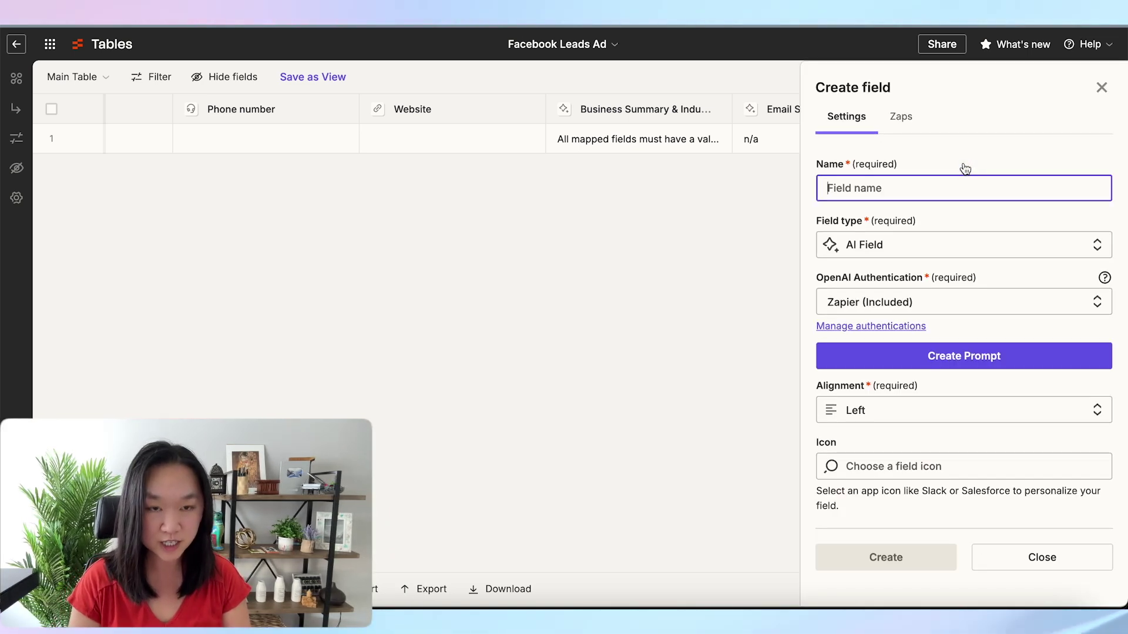
{"action": "type", "text": "Email "}
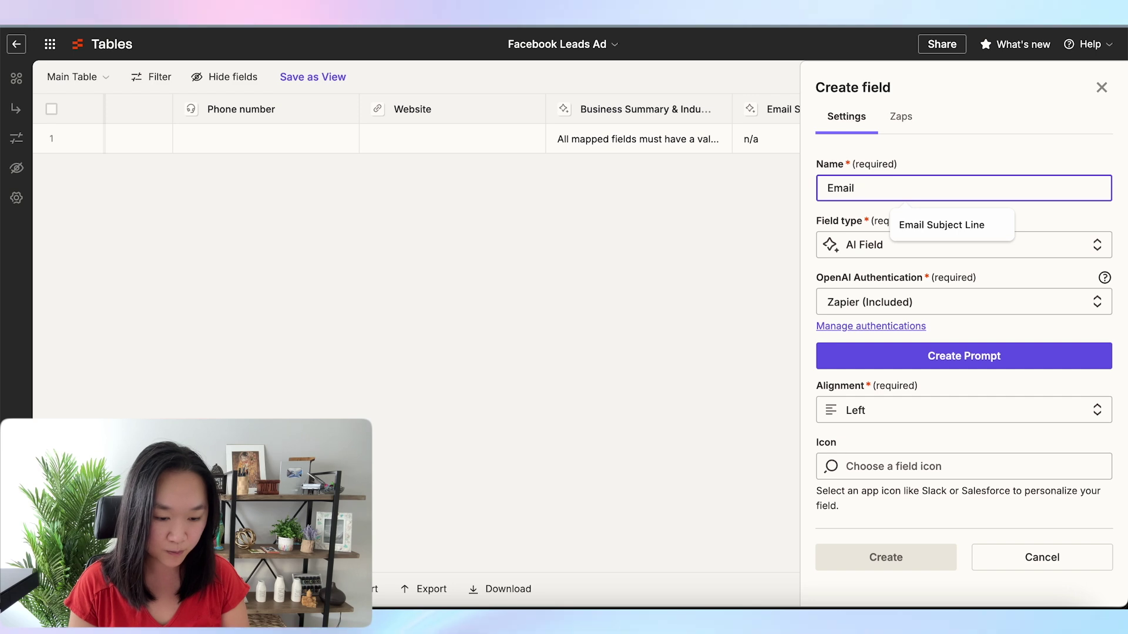
{"action": "type", "text": "Body"}
{"action": "left_click", "coordinate": [991, 359]}
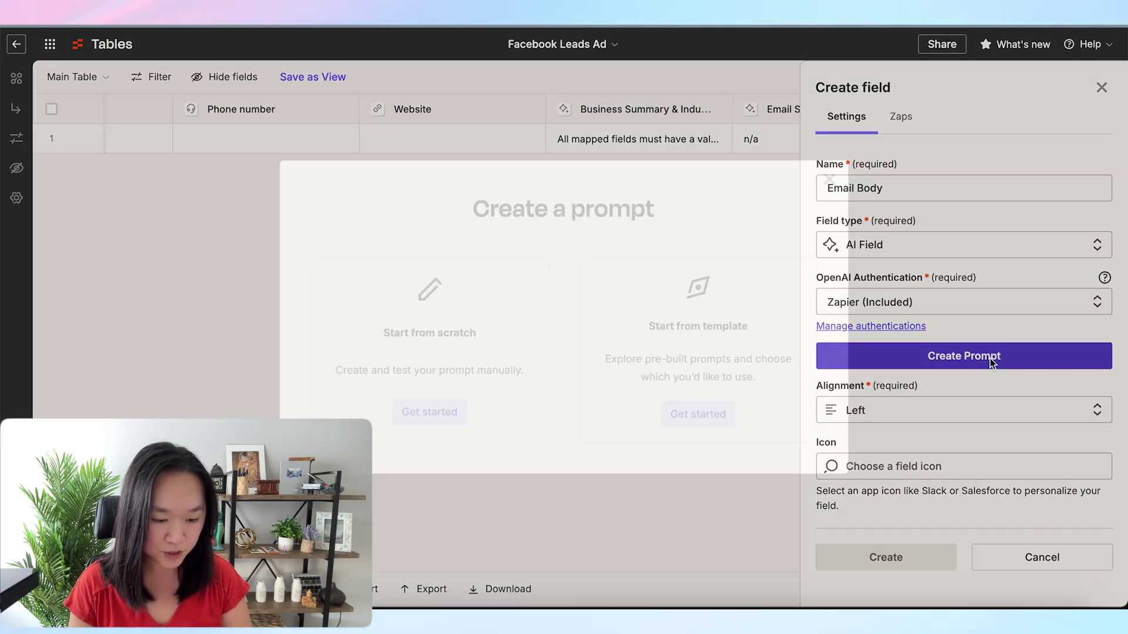
{"action": "left_click", "coordinate": [429, 412]}
{"action": "left_click", "coordinate": [399, 240]}
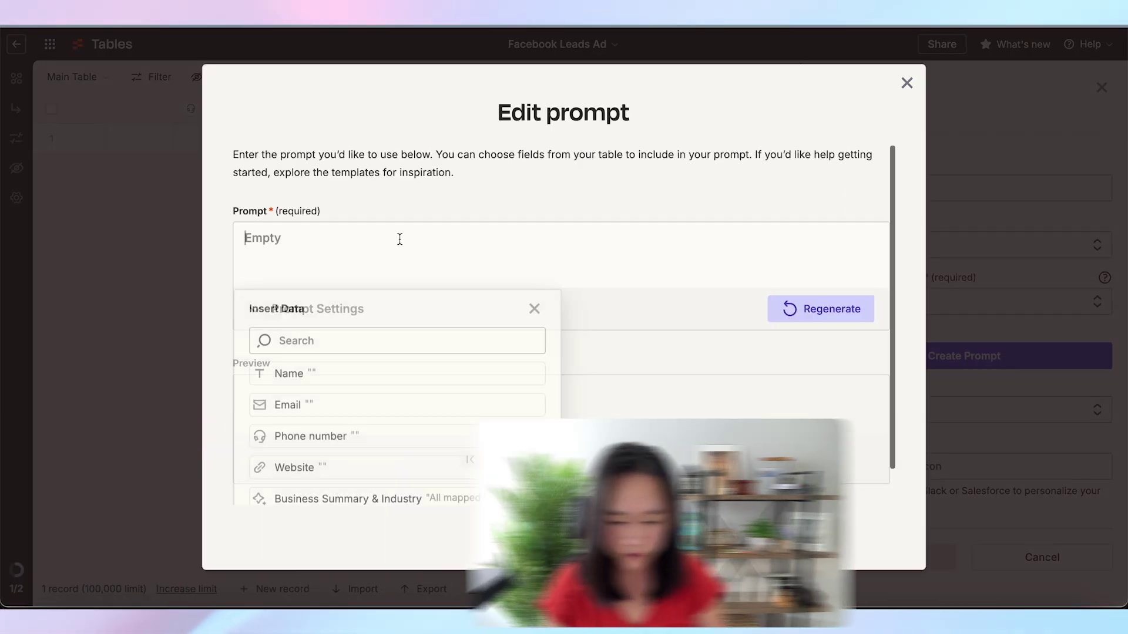
{"action": "type", "text": "You're the top email conversion expert in the world working for Product Camps. Your job is to write a personalized email to Name: No data demonstrating the benefits of AI, and then inviting the recipient to book a free strategy call to learn more about our AI chatbot and voicebot services. Keep your email to 2-3 sentences. Don't write more than 3 sentences. Context: They are the owner of Phone number: No data and here's a bit more about their business: Business Summary & Industry: All mapped fiel...t have a value.. Use professional tone. Also make the the email slightly 'click baity' to peek the recipient's invite and entice them to book a call with us. Here's the format for the email: Hi Name: No data, [Insert benefits of how AI can help their business. Use stats if necessary]. [Invite them to book a free call]. Best regards, Helena"}
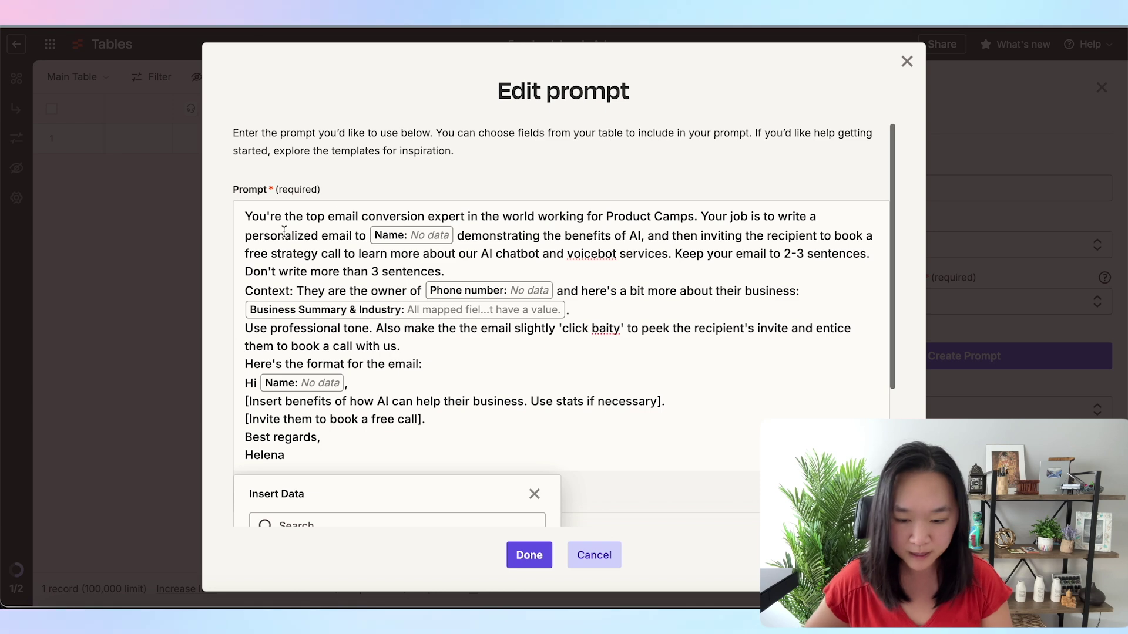
Put the sentence-limit line on its own line and add a blank line after the call-booking sentence
{"action": "scroll", "coordinate": [283, 231], "scroll_direction": "down", "scroll_amount": 1}
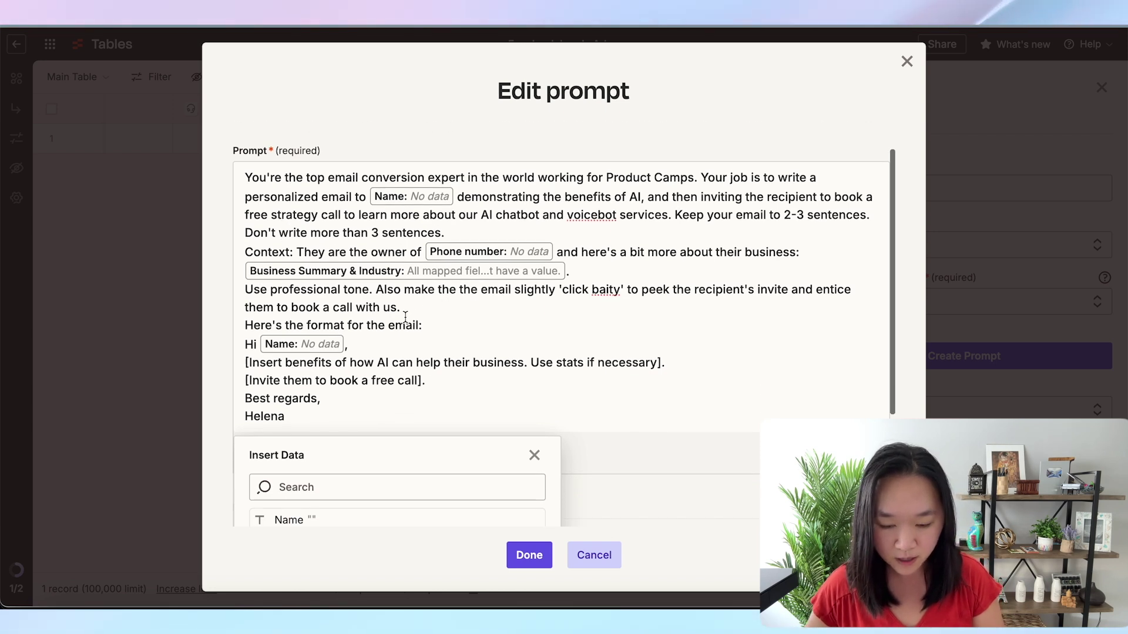
{"action": "left_click", "coordinate": [405, 324]}
{"action": "left_click", "coordinate": [534, 456]}
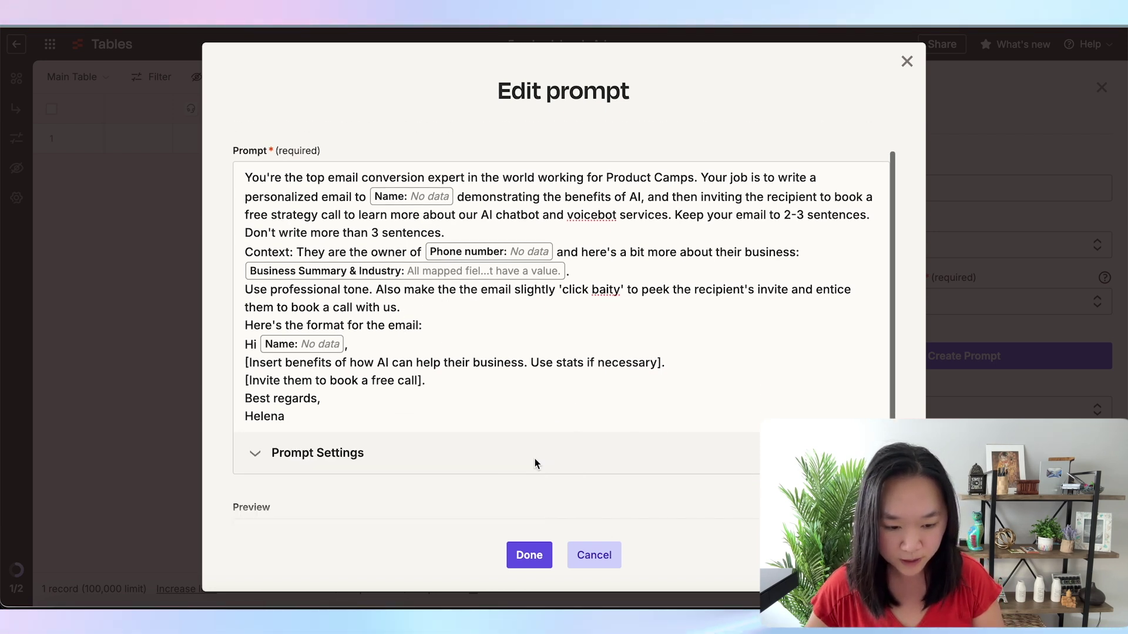
{"action": "scroll", "coordinate": [543, 348], "scroll_direction": "down", "scroll_amount": 1}
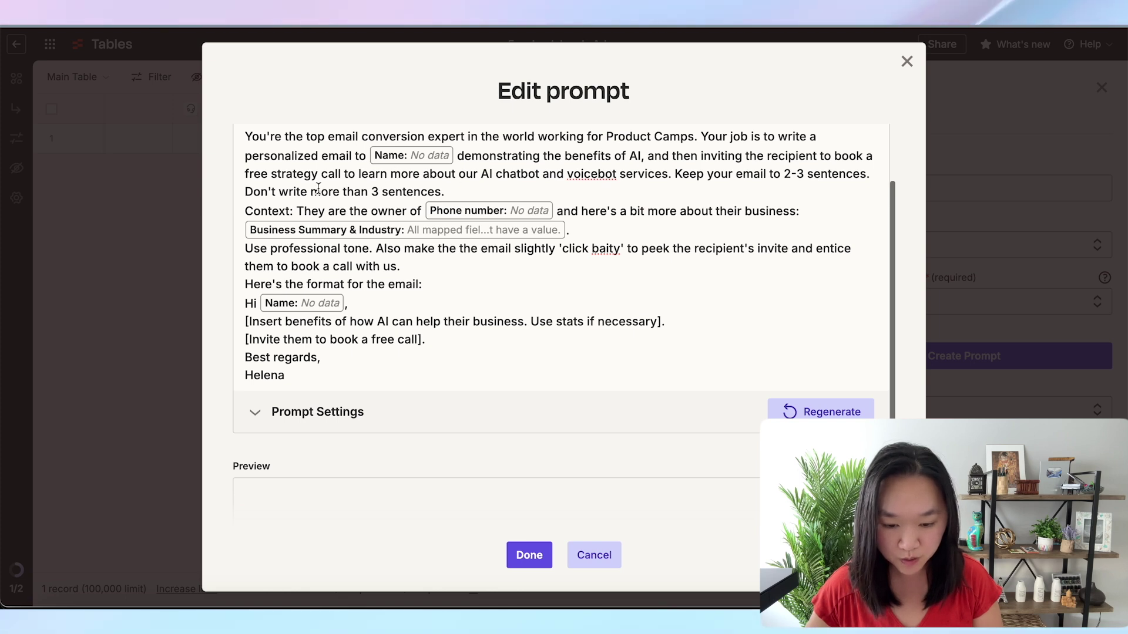
{"action": "left_click", "coordinate": [246, 192]}
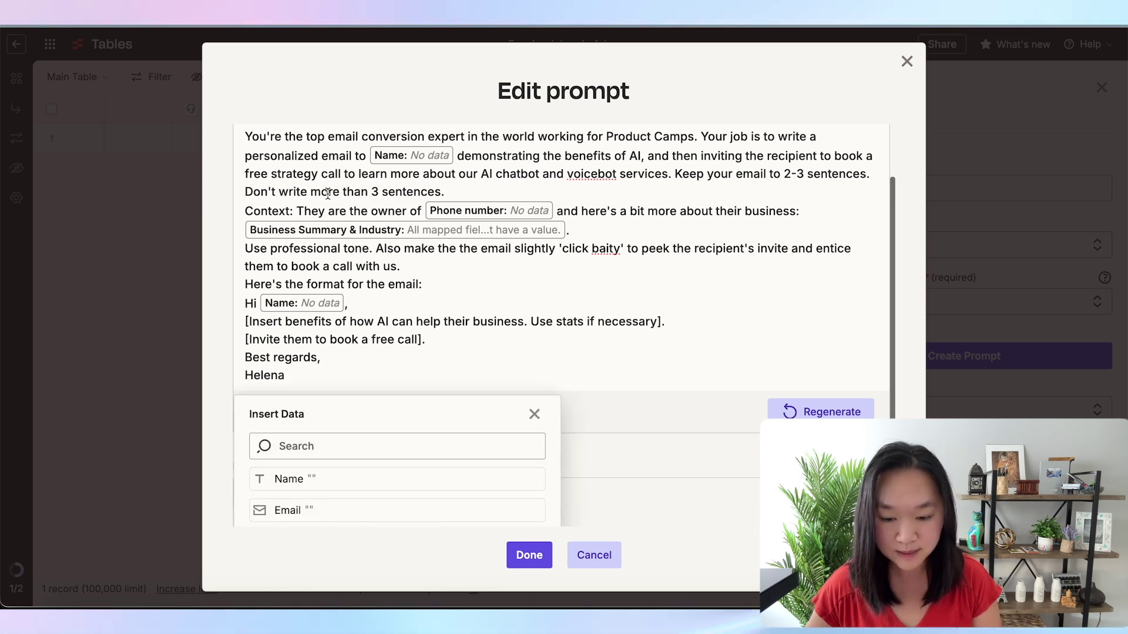
{"action": "key", "text": "Return"}
{"action": "key", "text": "Return"}
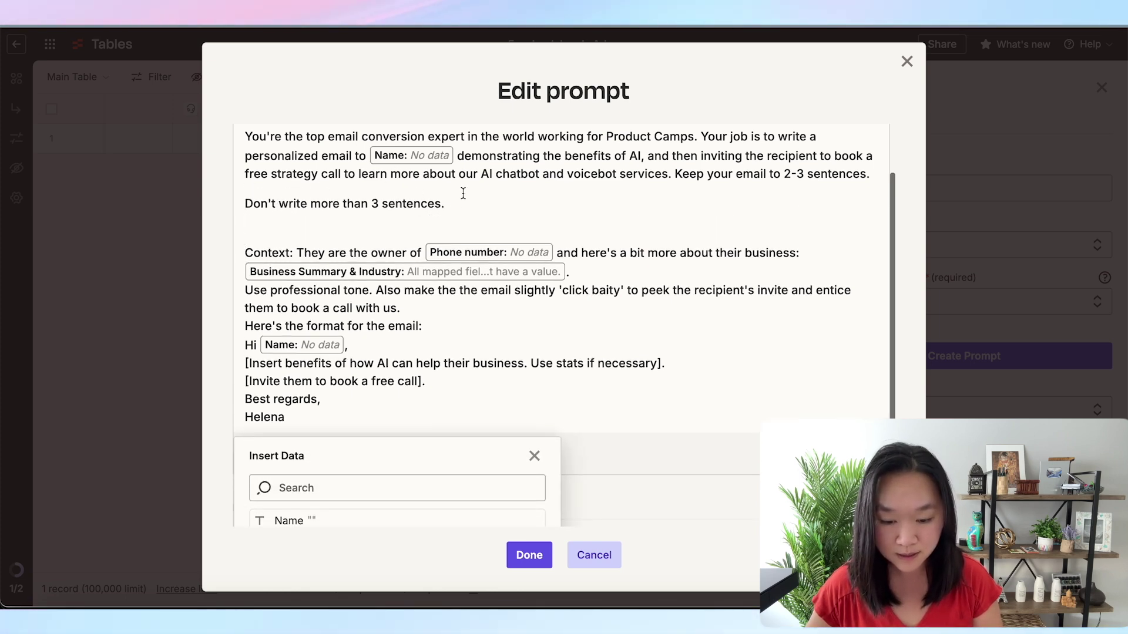
{"action": "left_click_drag", "start_coordinate": [463, 193], "coordinate": [240, 210]}
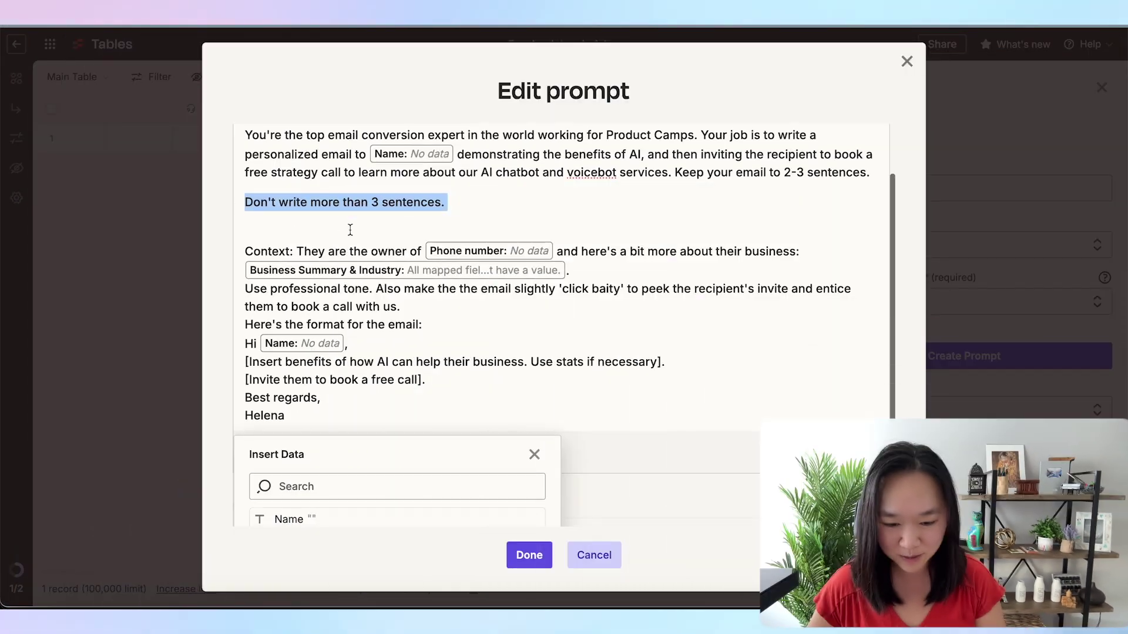
{"action": "scroll", "coordinate": [343, 268], "scroll_direction": "down", "scroll_amount": 1}
{"action": "left_click", "coordinate": [394, 263]}
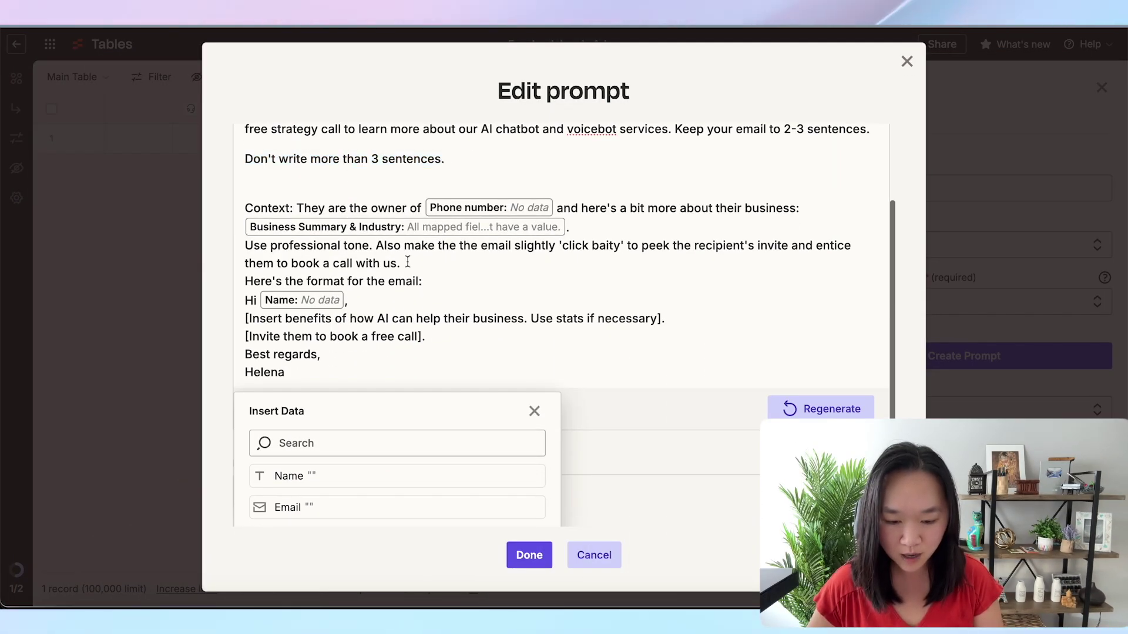
{"action": "key", "text": "Return"}
{"action": "key", "text": "Return"}
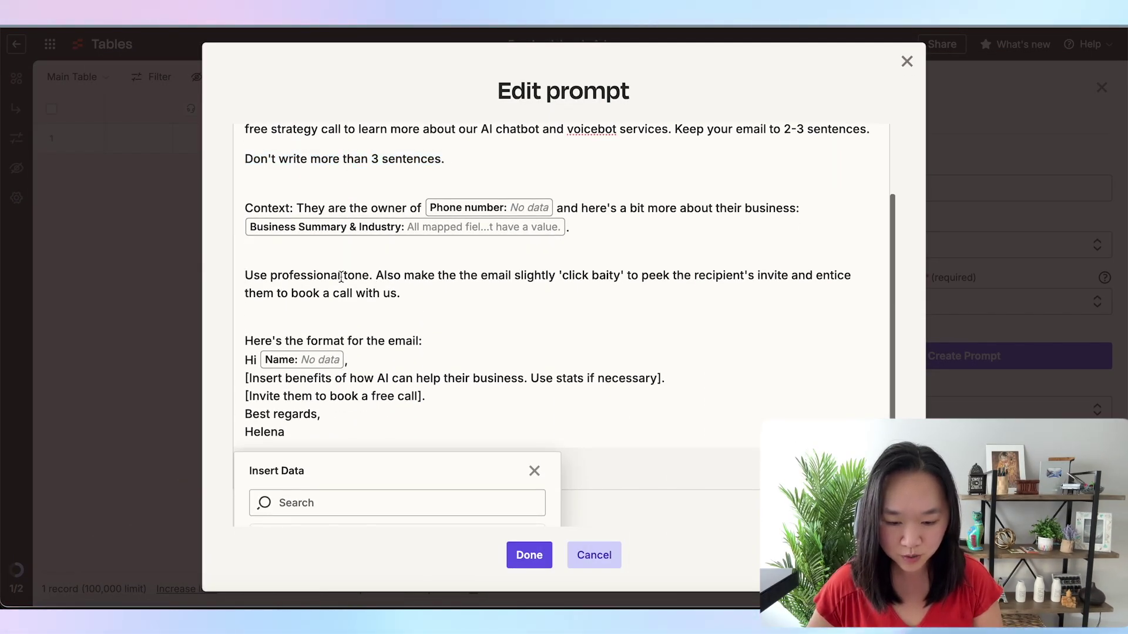
Insert a blank line before the email template that starts with 'Hi'
{"action": "scroll", "coordinate": [392, 273], "scroll_direction": "down", "scroll_amount": 1}
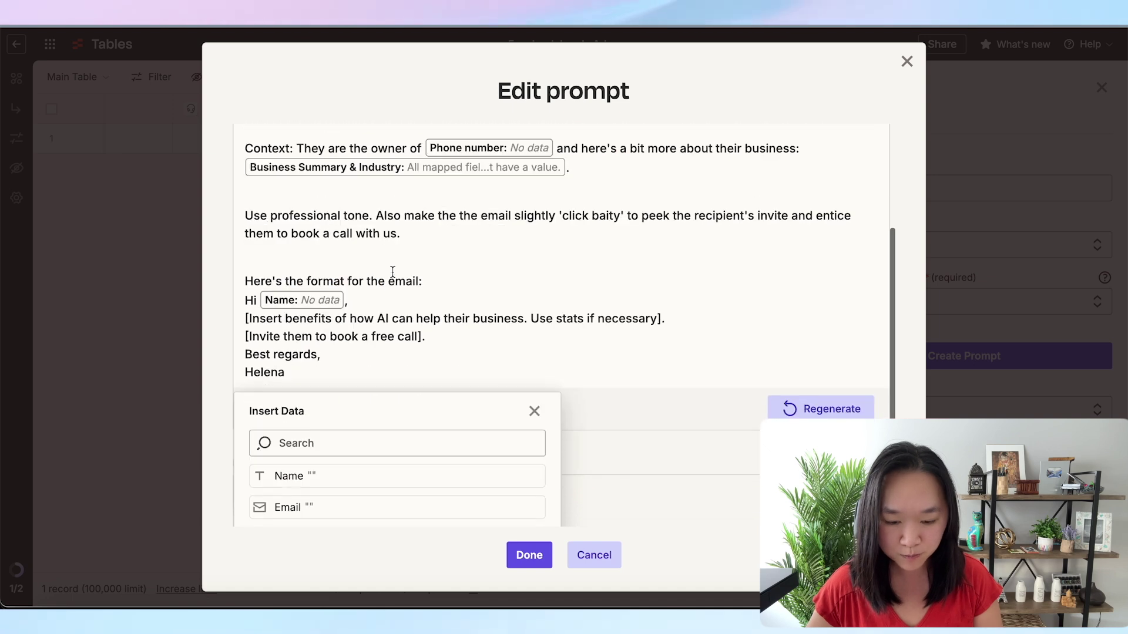
{"action": "left_click", "coordinate": [431, 279]}
{"action": "key", "text": "Return"}
{"action": "scroll", "coordinate": [381, 278], "scroll_direction": "down", "scroll_amount": 2}
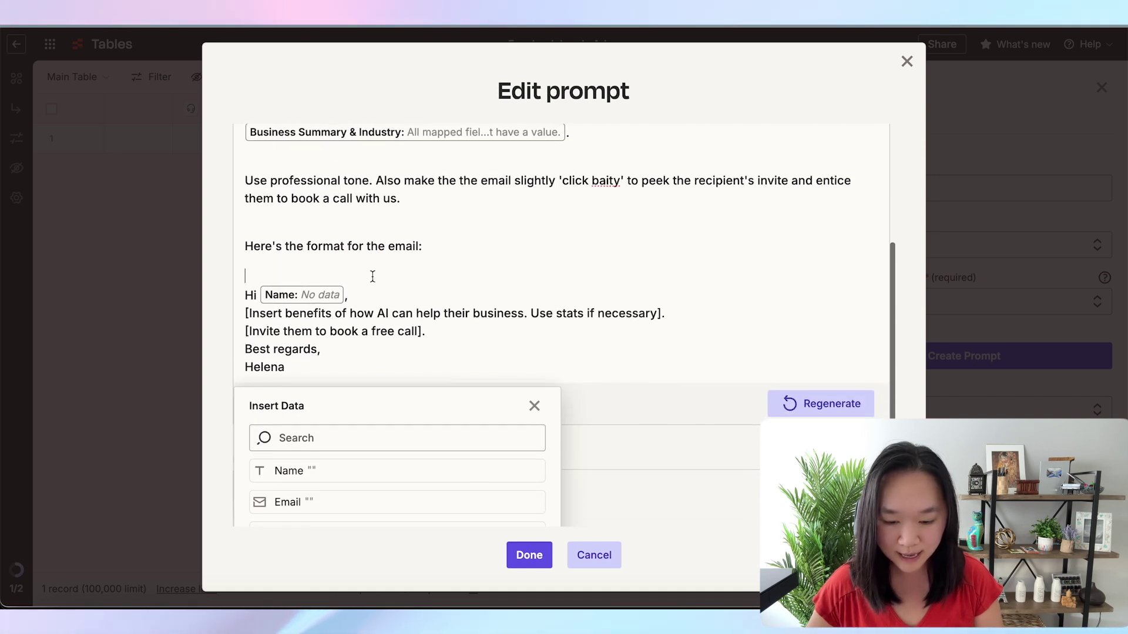
{"action": "left_click_drag", "start_coordinate": [245, 267], "coordinate": [274, 343]}
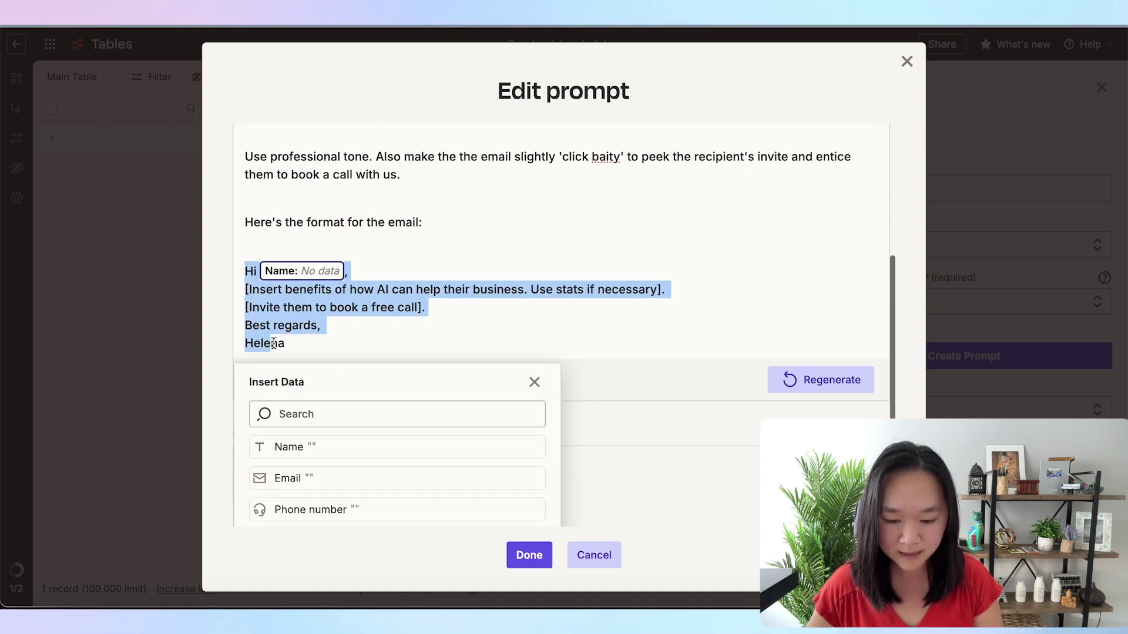
{"action": "left_click", "coordinate": [312, 346]}
{"action": "left_click", "coordinate": [546, 393]}
{"action": "scroll", "coordinate": [558, 302], "scroll_direction": "up", "scroll_amount": 4}
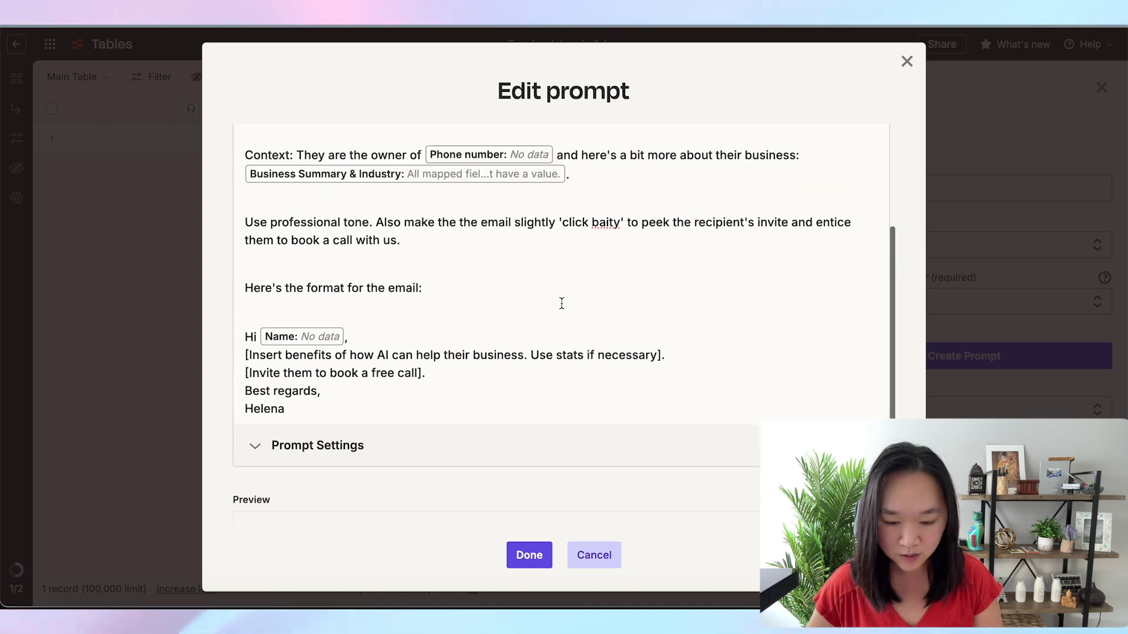
{"action": "scroll", "coordinate": [562, 303], "scroll_direction": "down", "scroll_amount": 4}
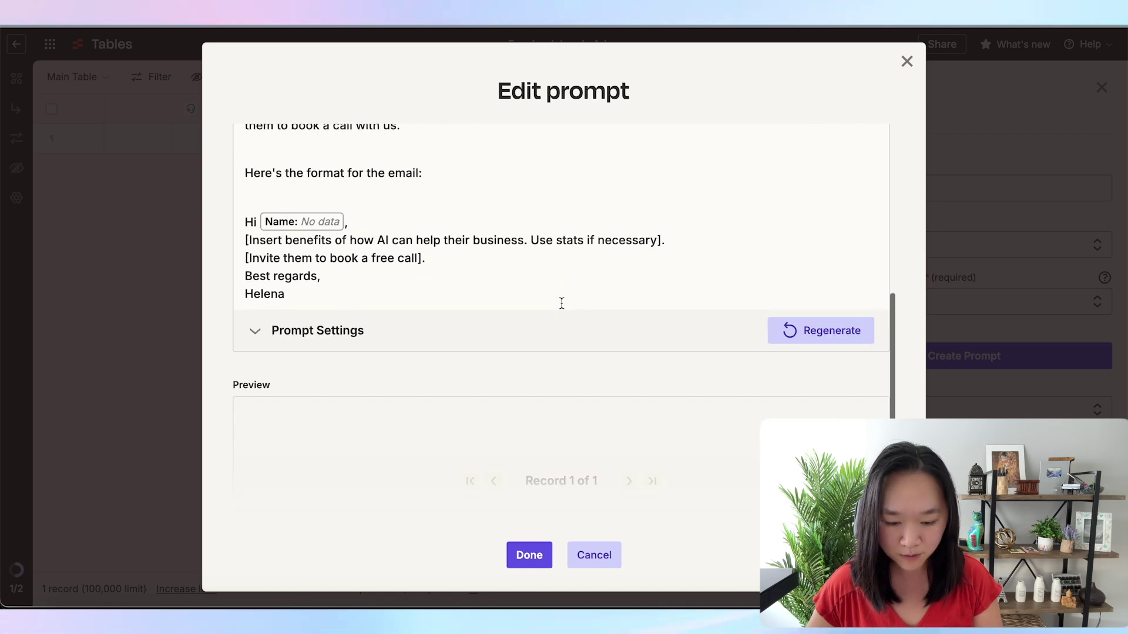
Keep GPT-3.5-turbo with maximum length 2000, save the prompt, and create the Email Body field
{"action": "left_click", "coordinate": [255, 332]}
{"action": "scroll", "coordinate": [335, 338], "scroll_direction": "down", "scroll_amount": 3}
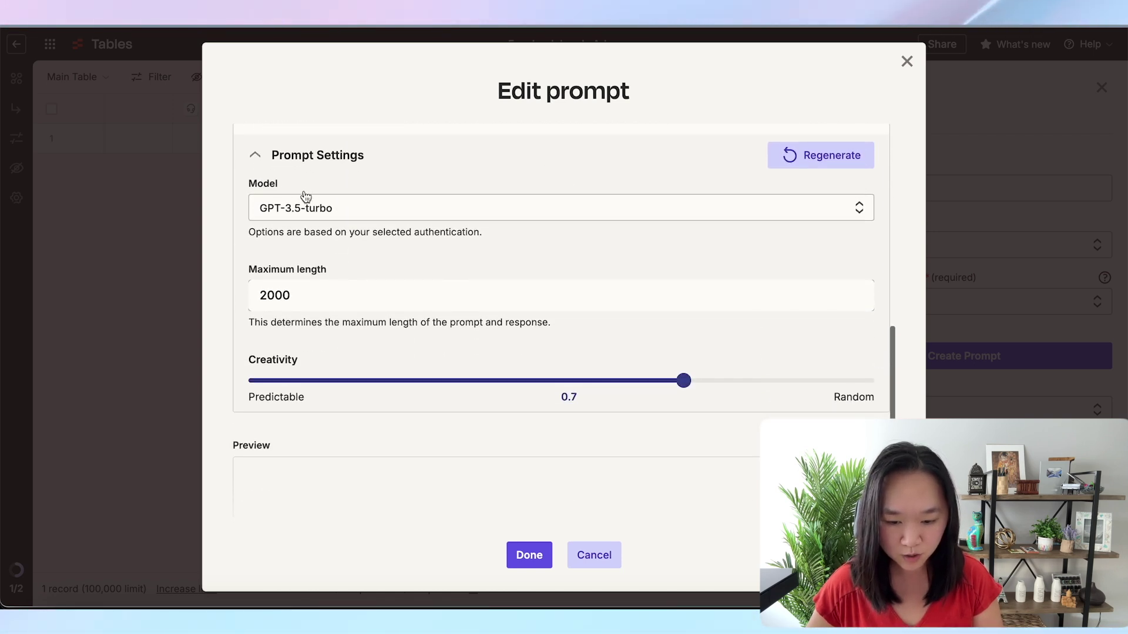
{"action": "left_click", "coordinate": [306, 196]}
{"action": "left_click", "coordinate": [240, 203]}
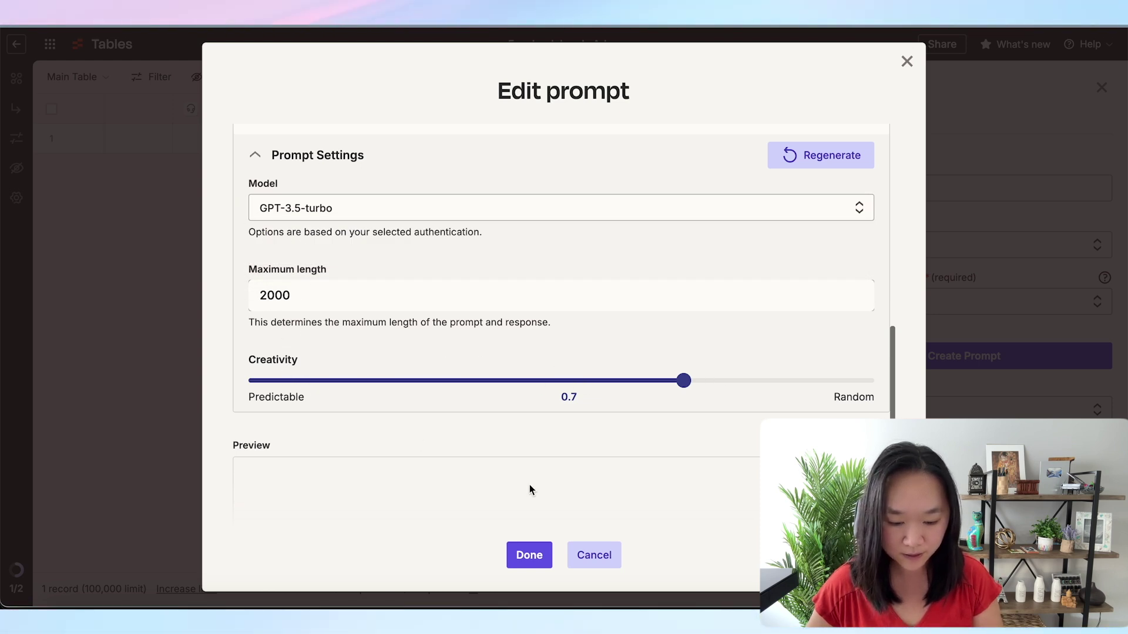
{"action": "double_click", "coordinate": [266, 309]}
{"action": "left_click", "coordinate": [485, 444]}
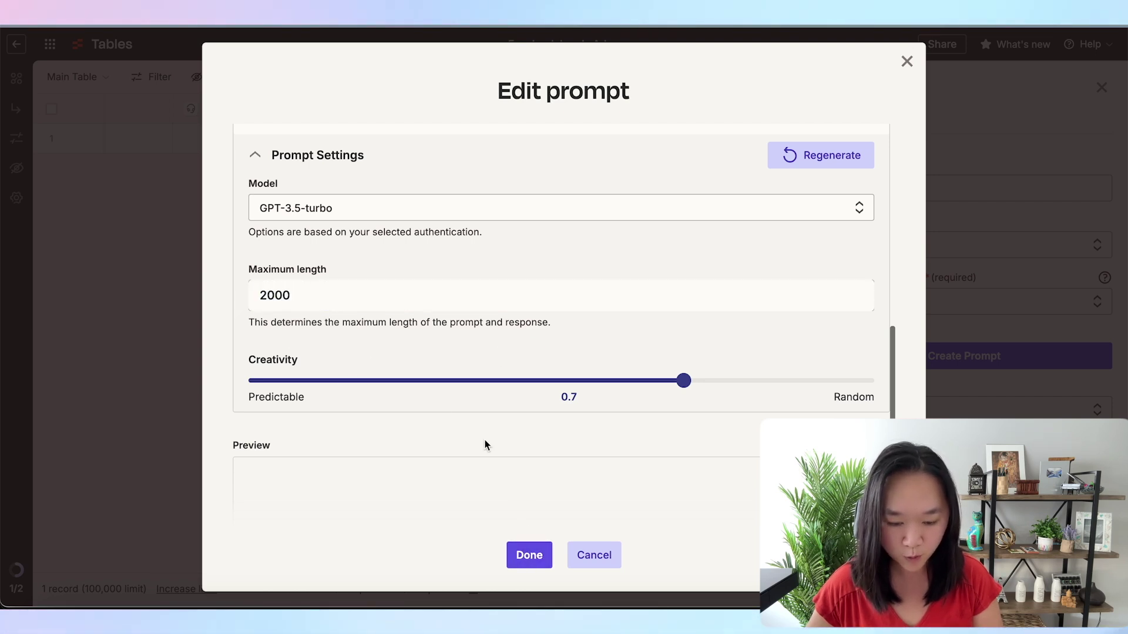
{"action": "left_click", "coordinate": [528, 558]}
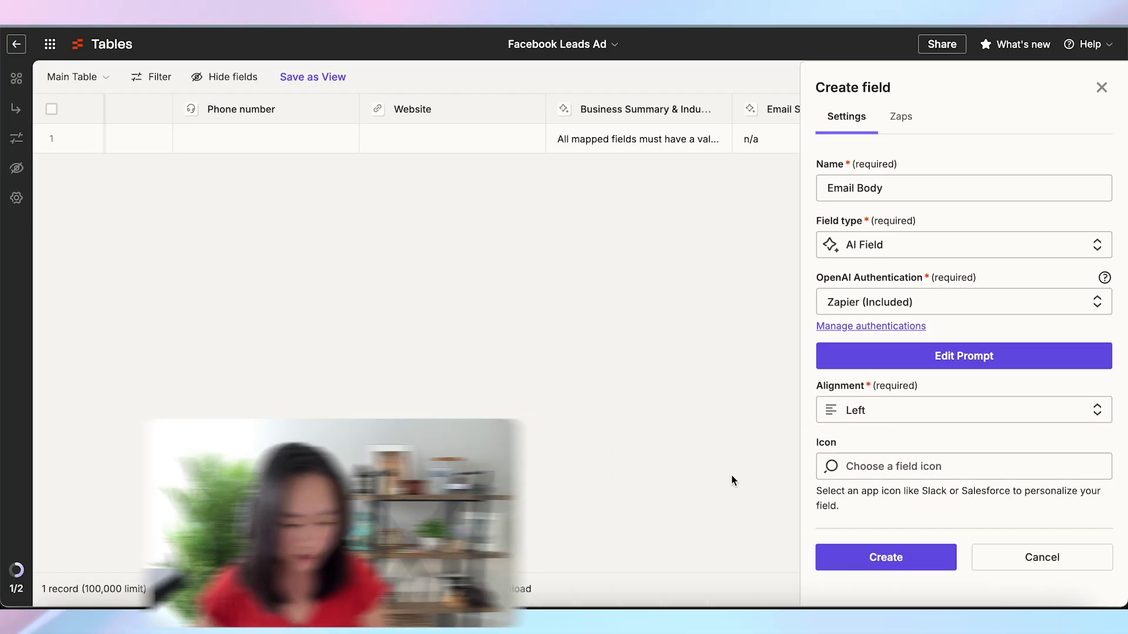
{"action": "left_click", "coordinate": [887, 558]}
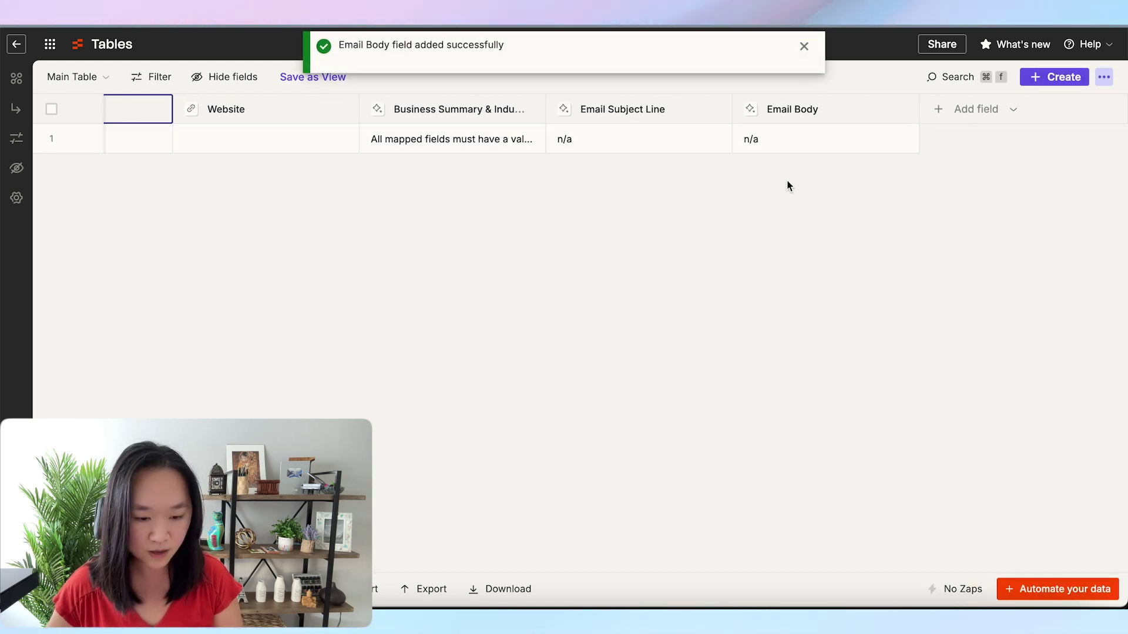
Create a Button field named 'Send Email' with default label 'Send Email', and start its Zap setup
{"action": "left_click", "coordinate": [973, 112]}
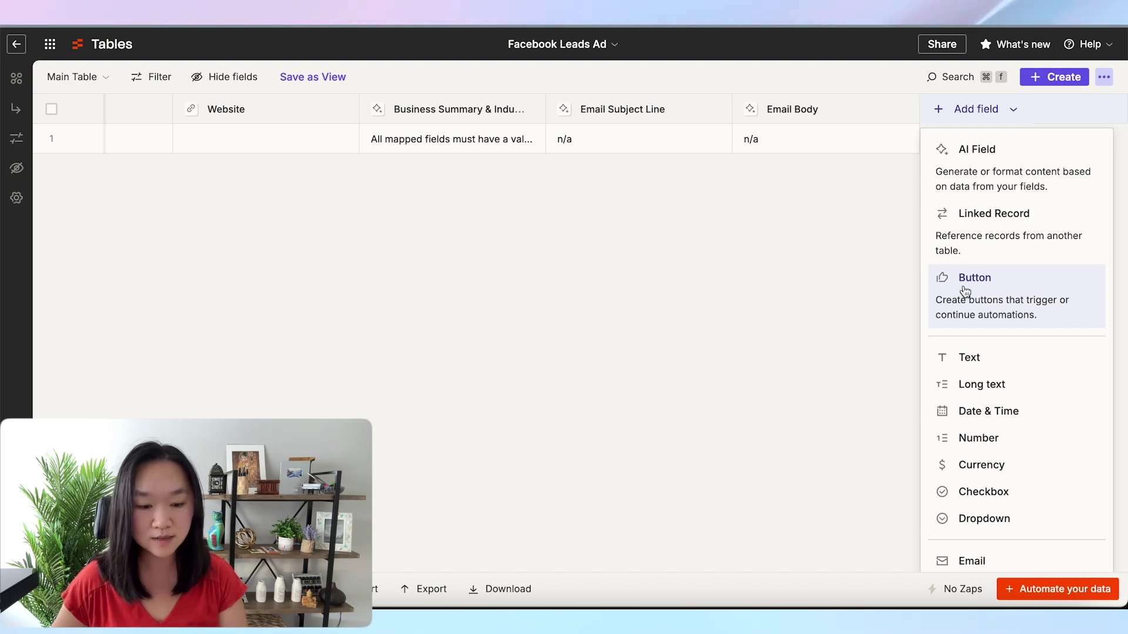
{"action": "scroll", "coordinate": [512, 237], "scroll_direction": "left", "scroll_amount": 3}
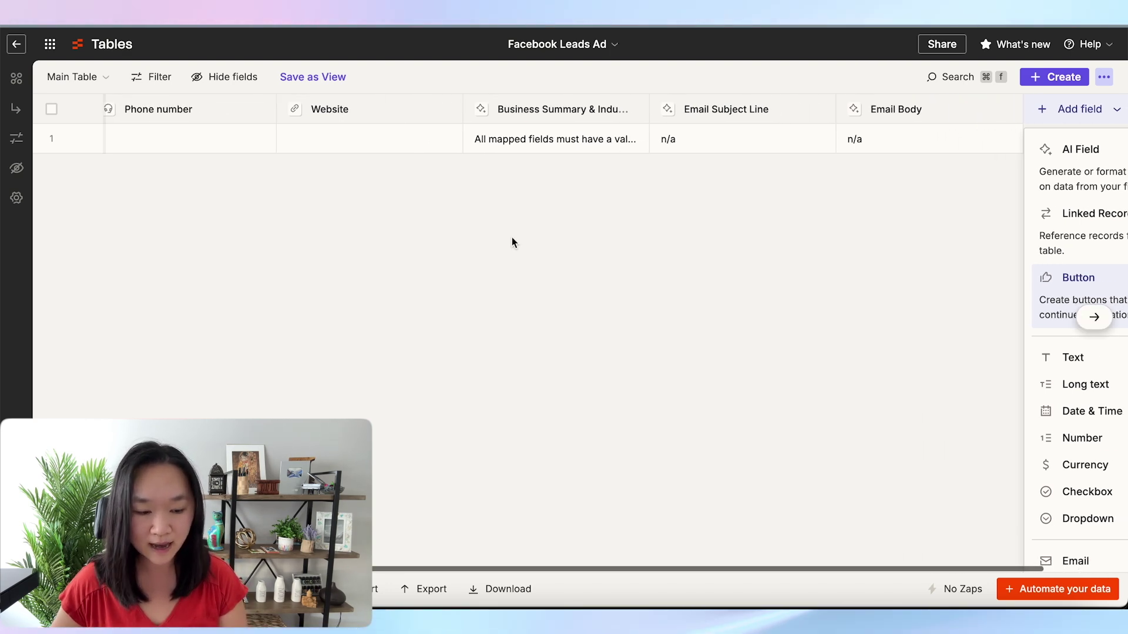
{"action": "scroll", "coordinate": [512, 237], "scroll_direction": "right", "scroll_amount": 3}
{"action": "left_click", "coordinate": [959, 307]}
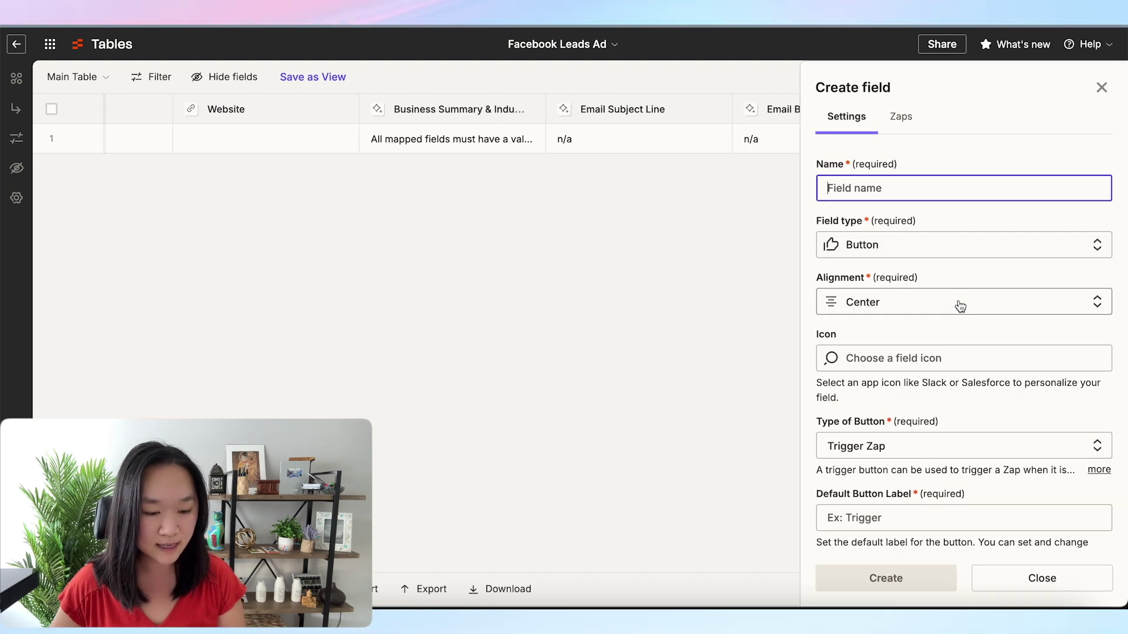
{"action": "type", "text": "S"}
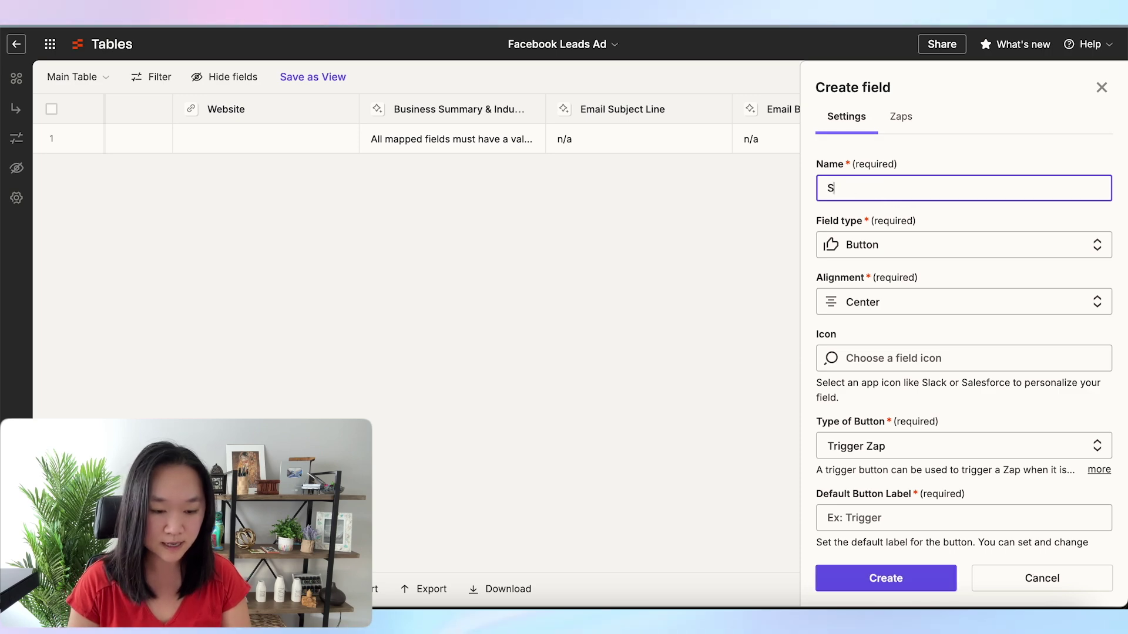
{"action": "type", "text": "end E"}
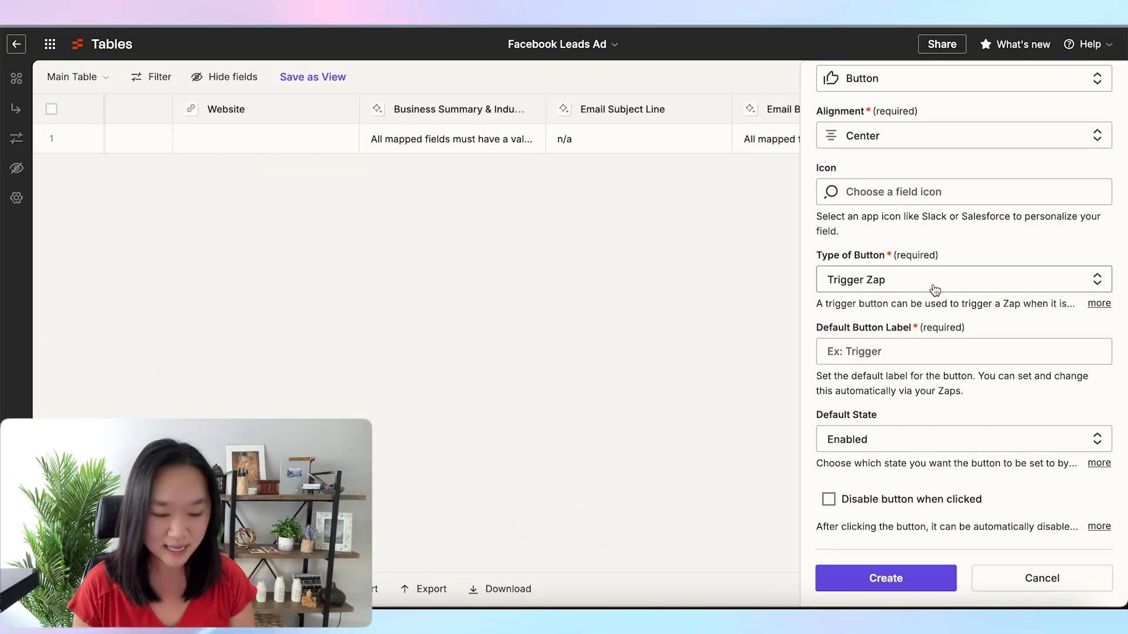
{"action": "left_click", "coordinate": [867, 352]}
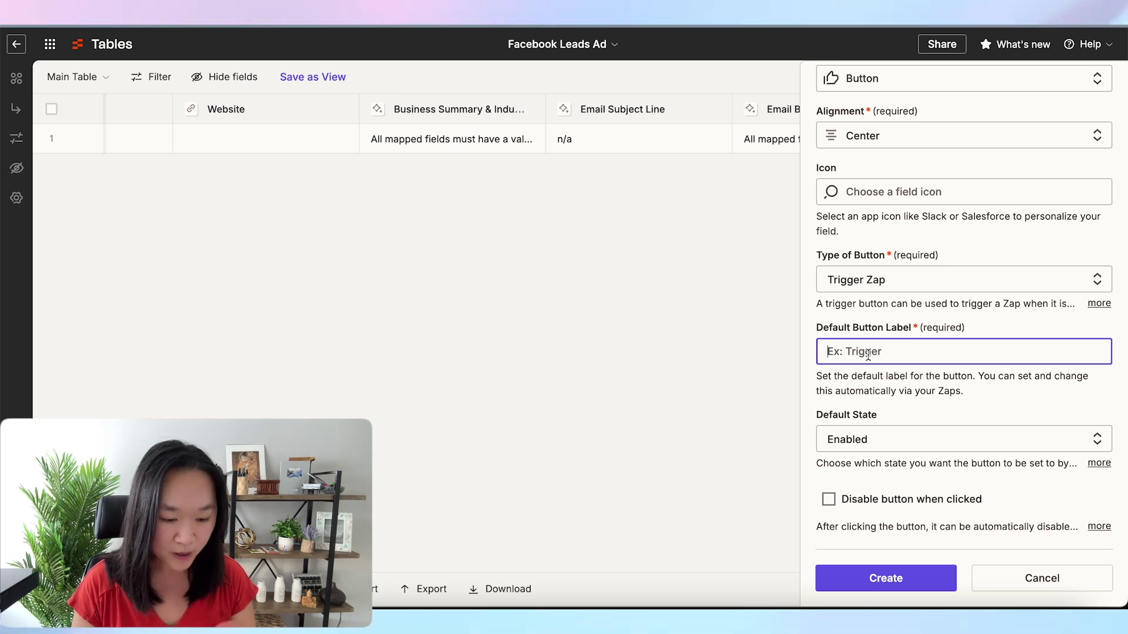
{"action": "scroll", "coordinate": [867, 354], "scroll_direction": "up", "scroll_amount": 3}
{"action": "scroll", "coordinate": [868, 354], "scroll_direction": "down", "scroll_amount": 3}
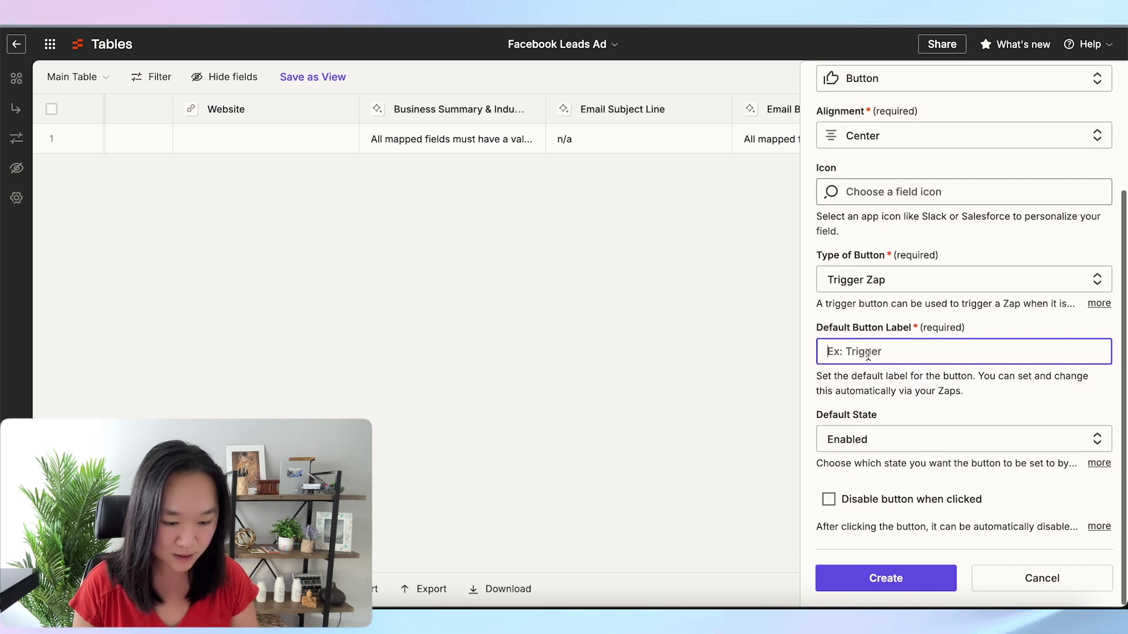
{"action": "type", "text": "Send Emai"}
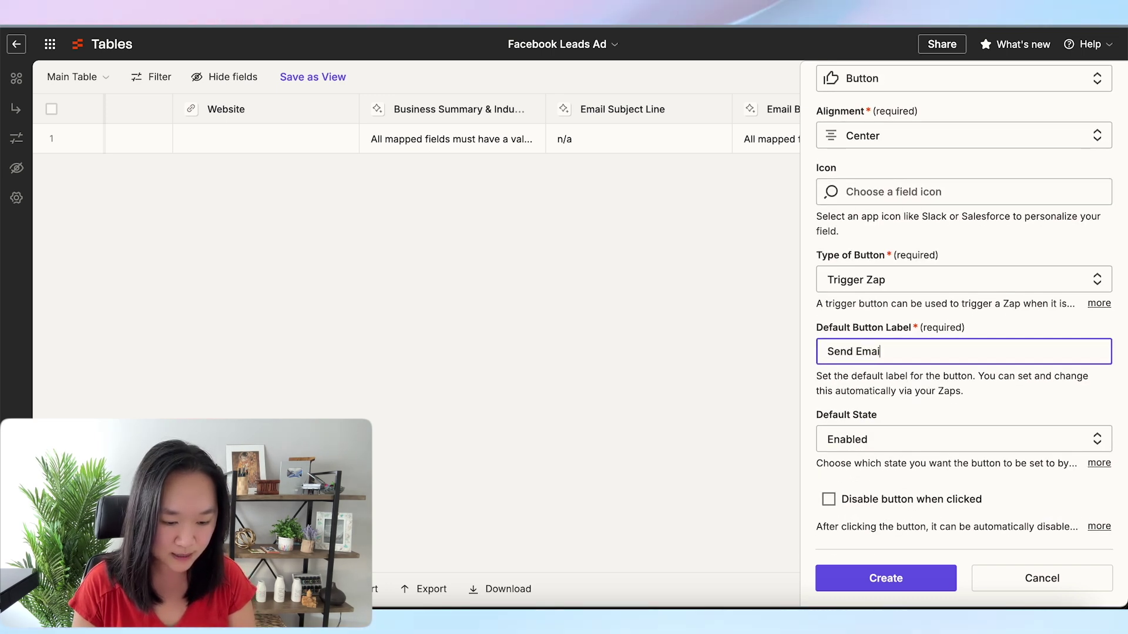
{"action": "type", "text": "l"}
{"action": "left_click", "coordinate": [869, 579]}
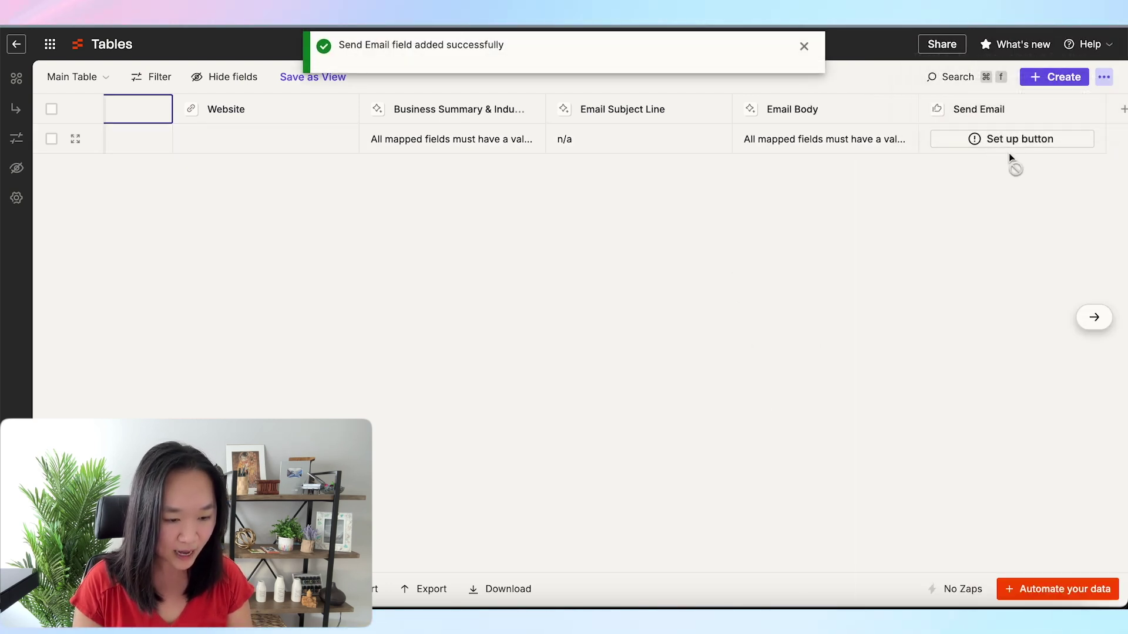
{"action": "scroll", "coordinate": [979, 179], "scroll_direction": "right", "scroll_amount": 3}
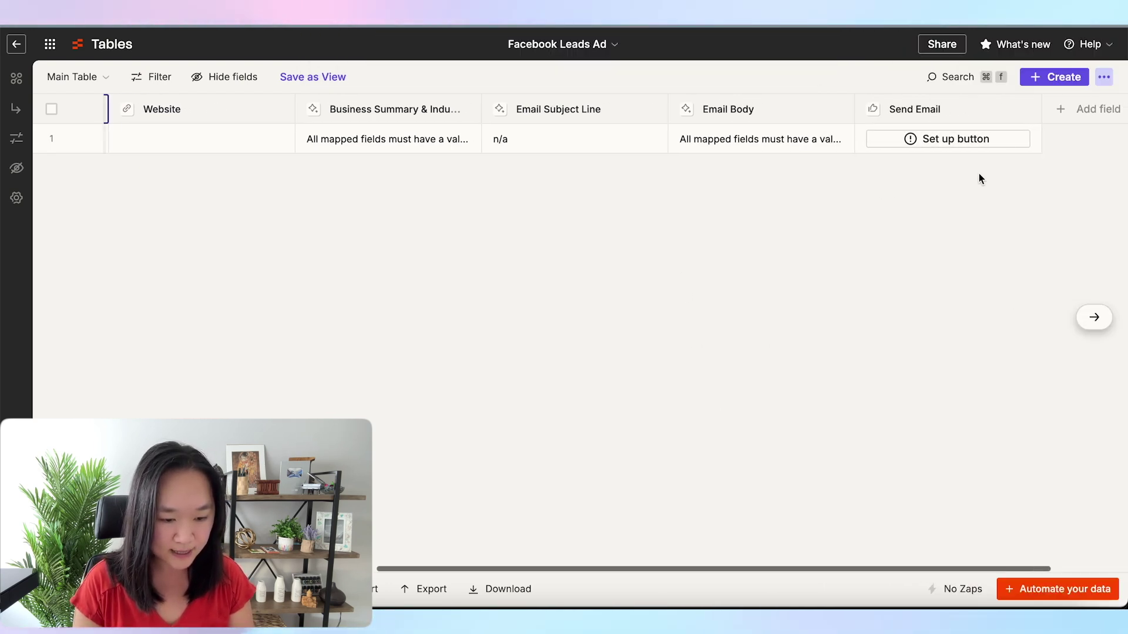
{"action": "left_click", "coordinate": [912, 141]}
Point the Zapier Tables Create Record step at the [Table] Facebook Leads Ad table
{"action": "left_click", "coordinate": [912, 141]}
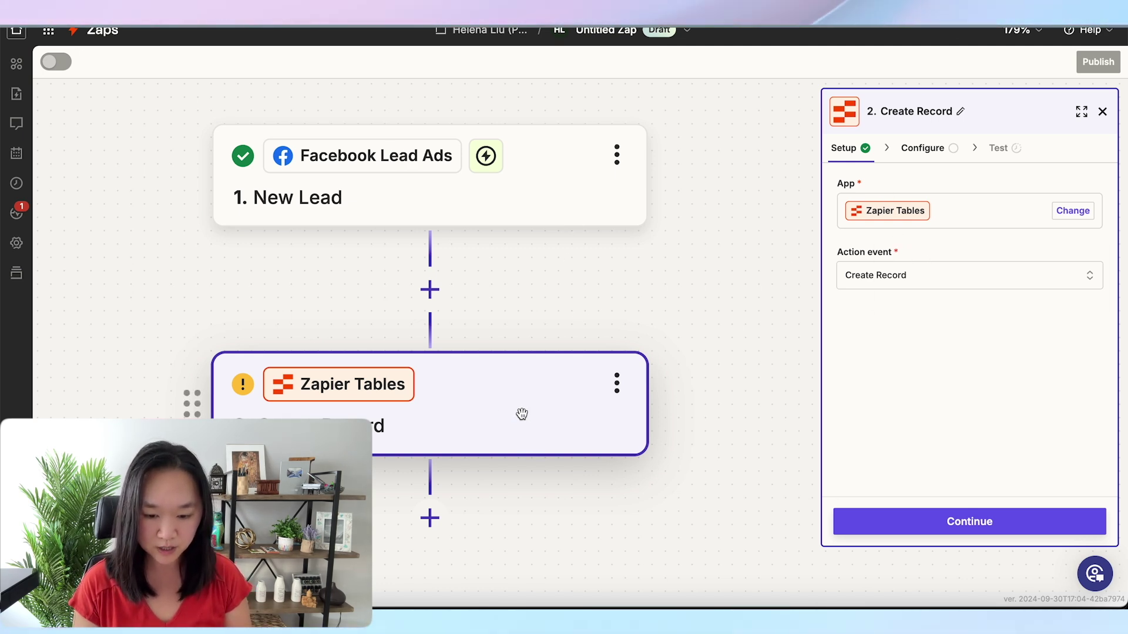
{"action": "left_click", "coordinate": [521, 183]}
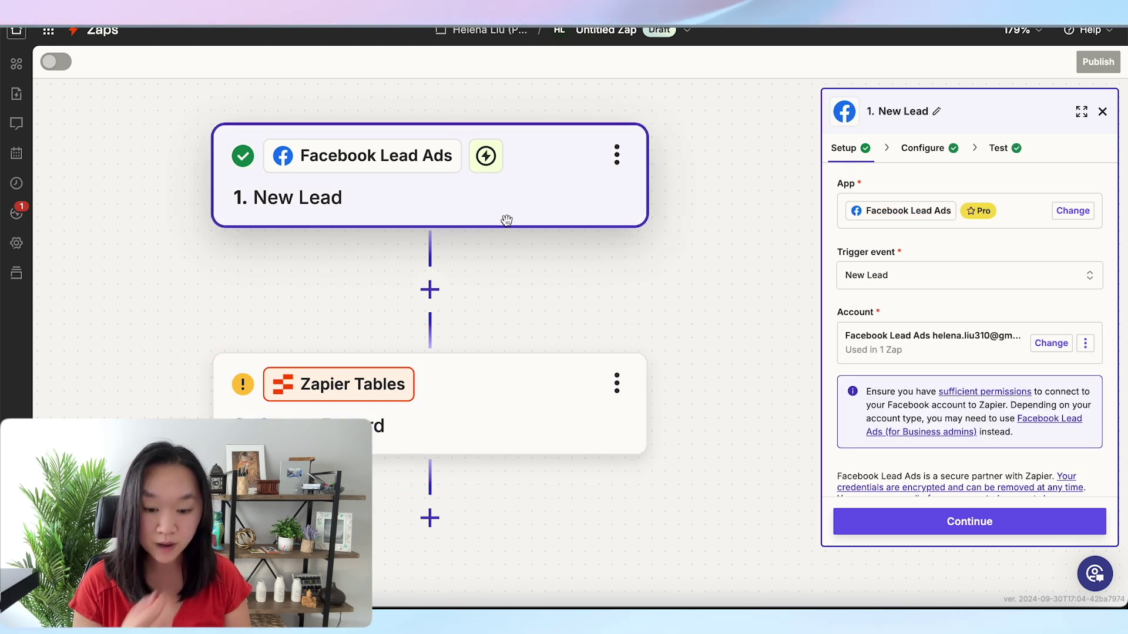
{"action": "left_click", "coordinate": [505, 403]}
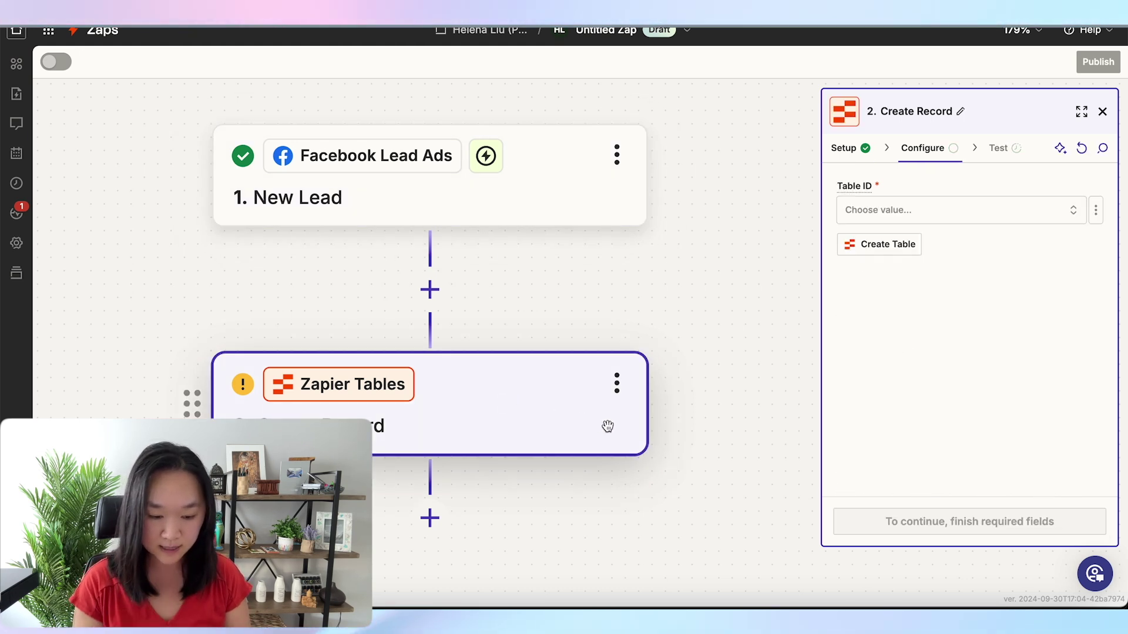
{"action": "left_click", "coordinate": [933, 215]}
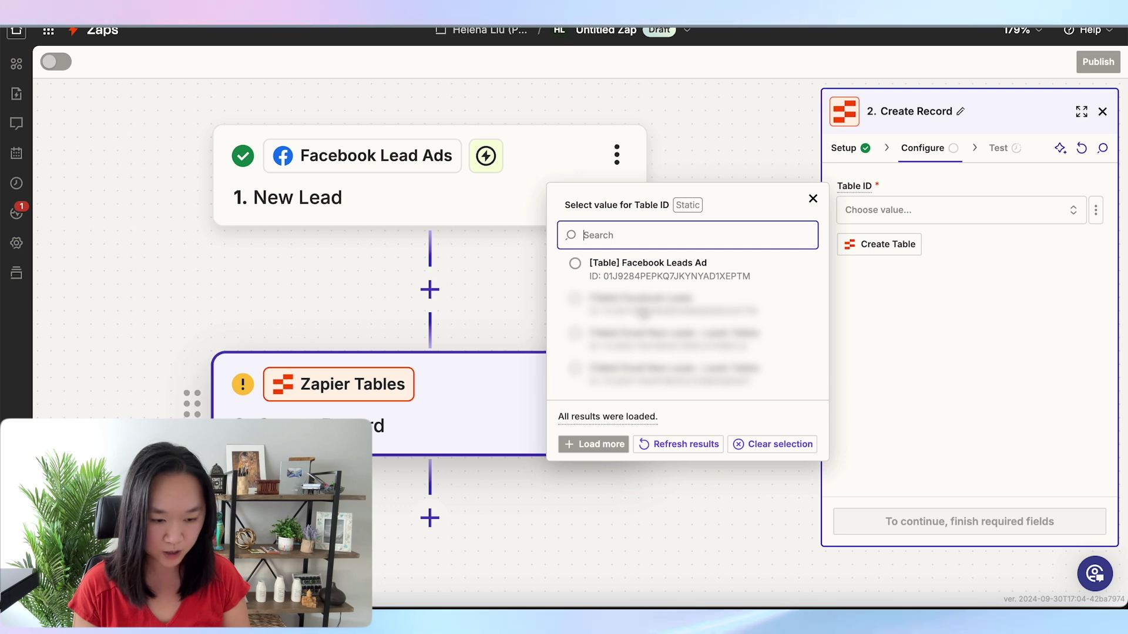
{"action": "left_click", "coordinate": [578, 271]}
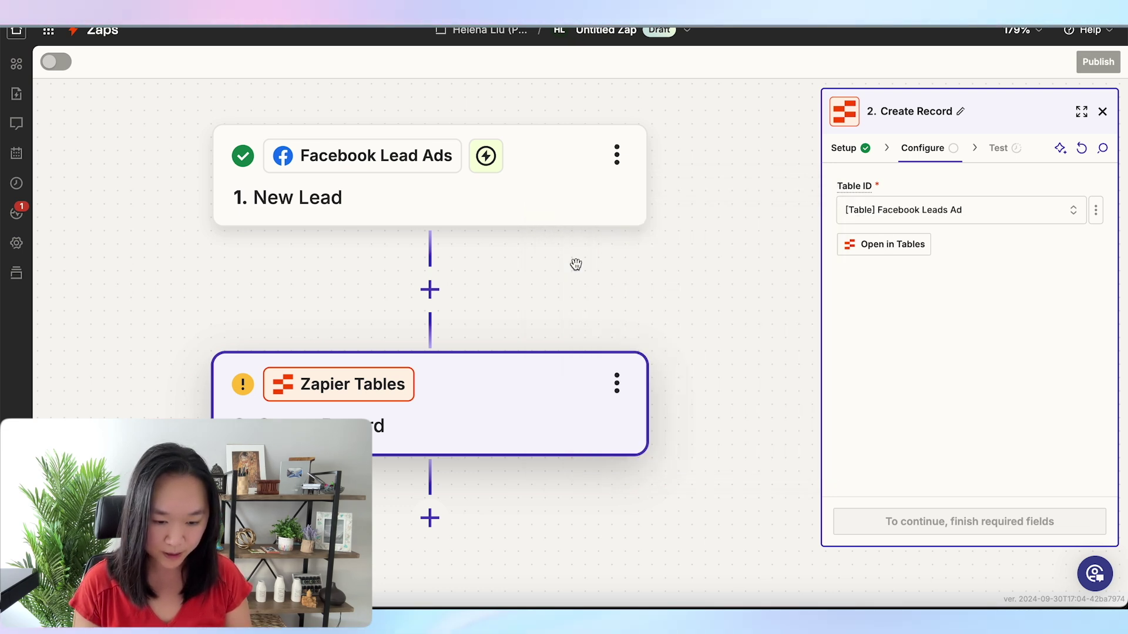
Map Name to the lead's Full Name, Email to its email, Phone number to its phone, and URL to its email
{"action": "scroll", "coordinate": [915, 294], "scroll_direction": "down", "scroll_amount": 3}
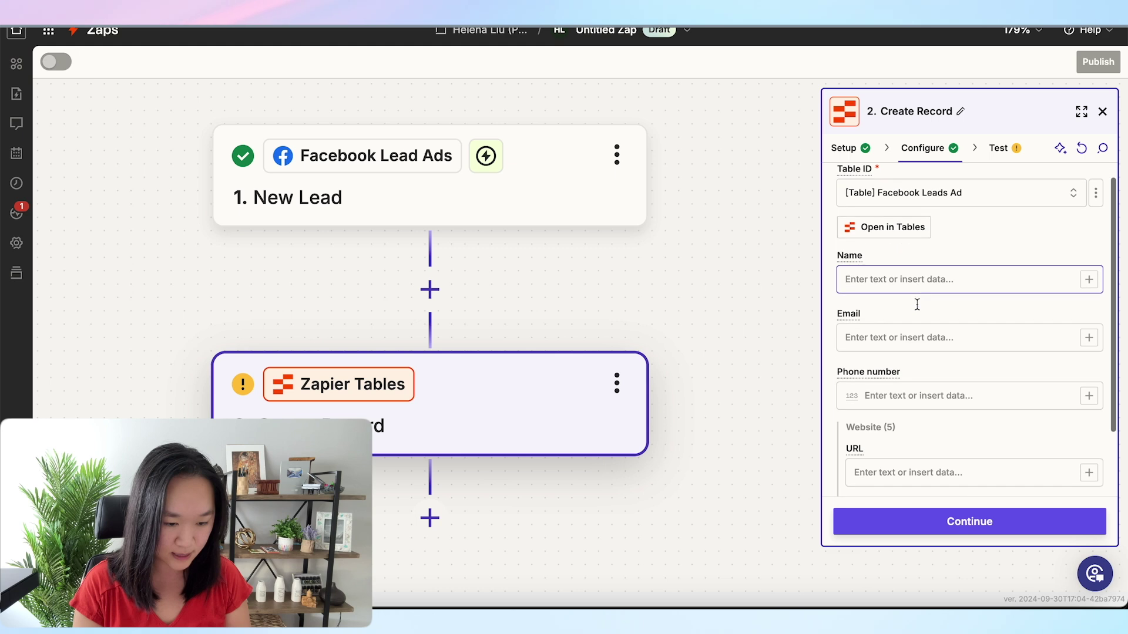
{"action": "scroll", "coordinate": [917, 302], "scroll_direction": "up", "scroll_amount": 3}
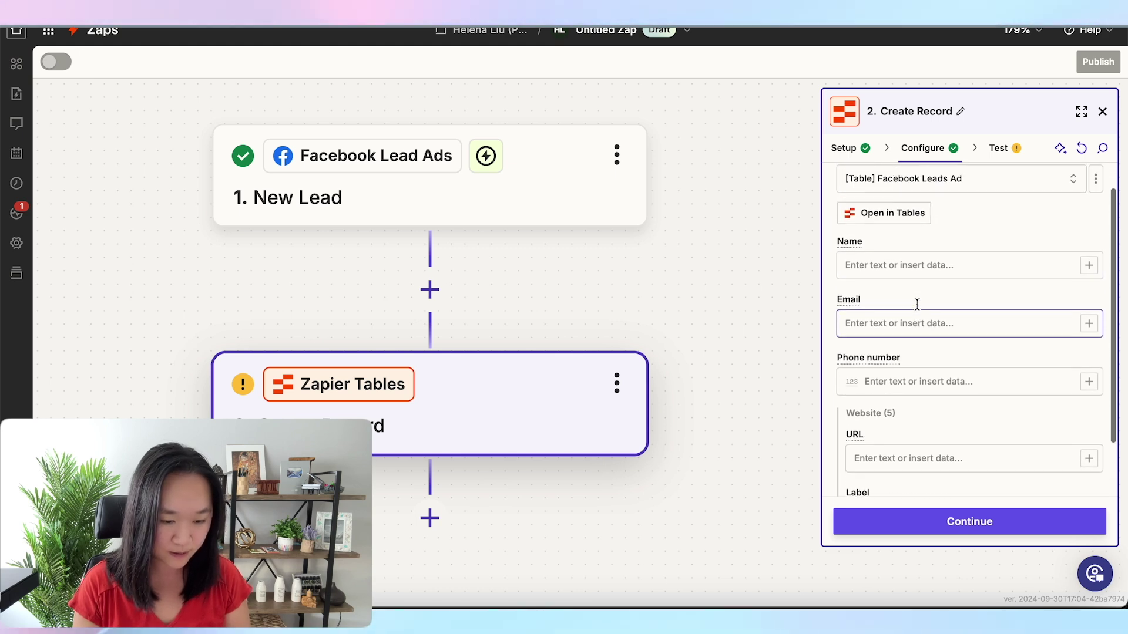
{"action": "scroll", "coordinate": [909, 297], "scroll_direction": "down", "scroll_amount": 3}
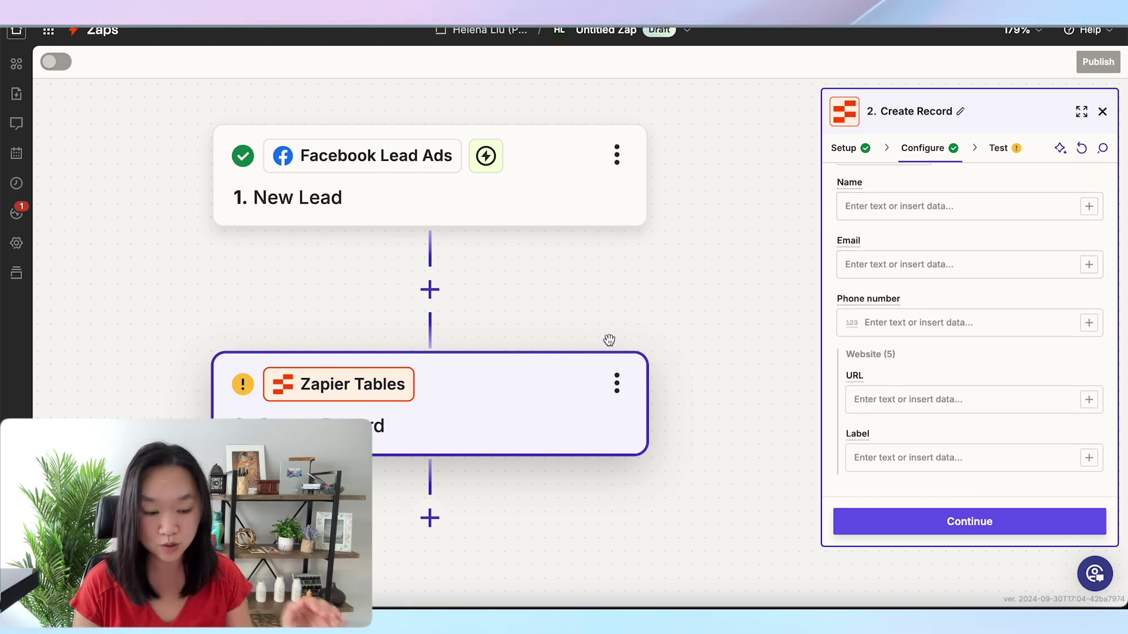
{"action": "left_click", "coordinate": [1087, 210]}
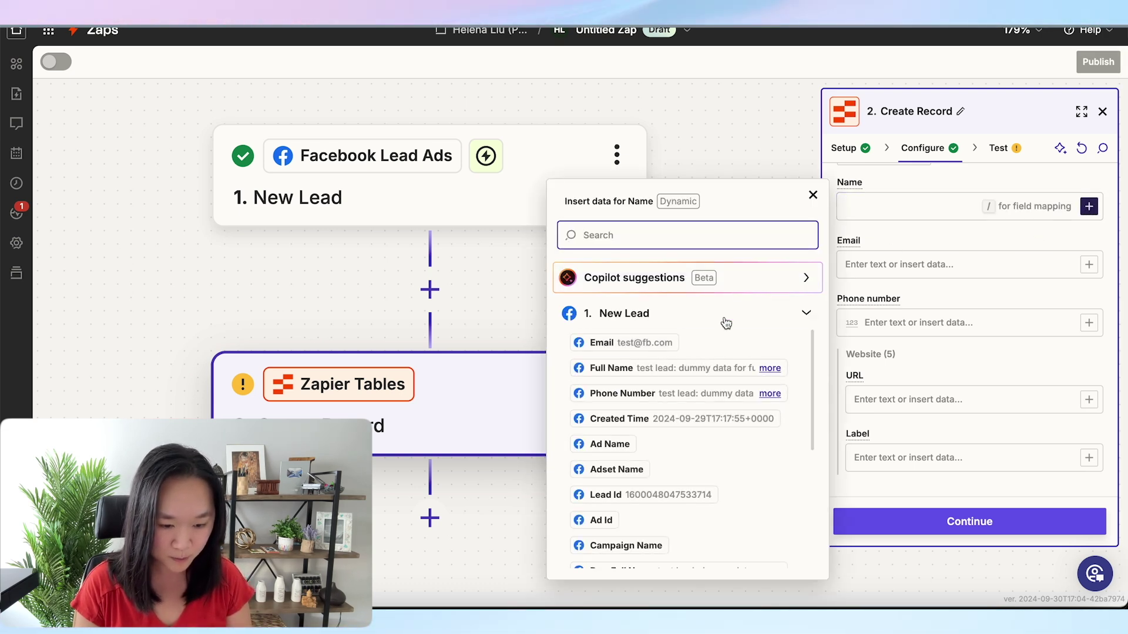
{"action": "left_click", "coordinate": [616, 376]}
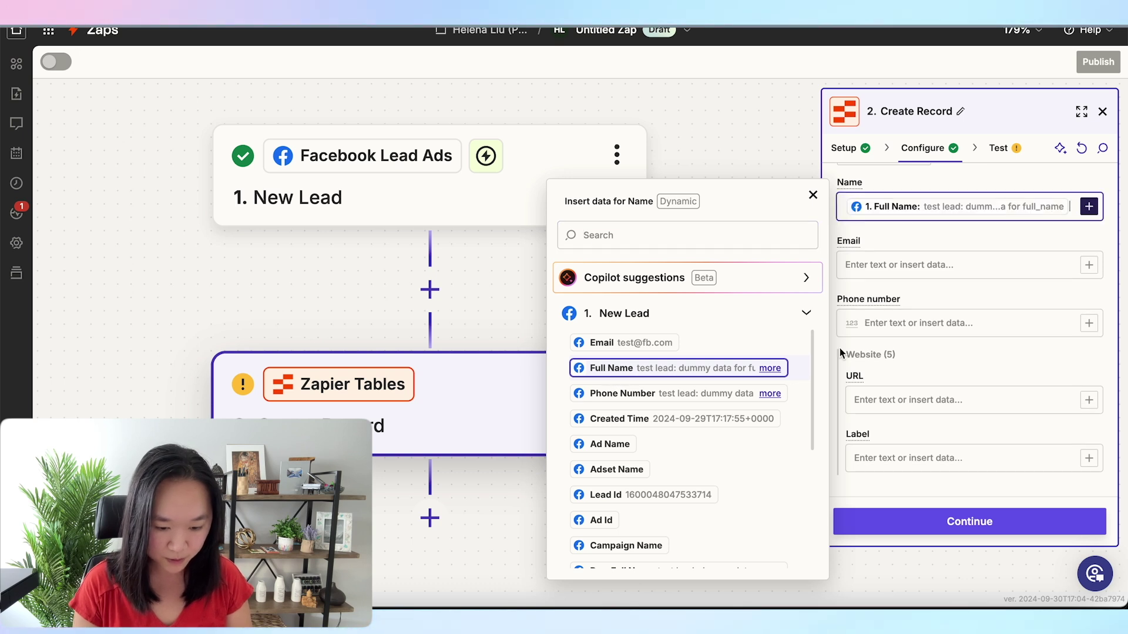
{"action": "left_click", "coordinate": [1089, 265]}
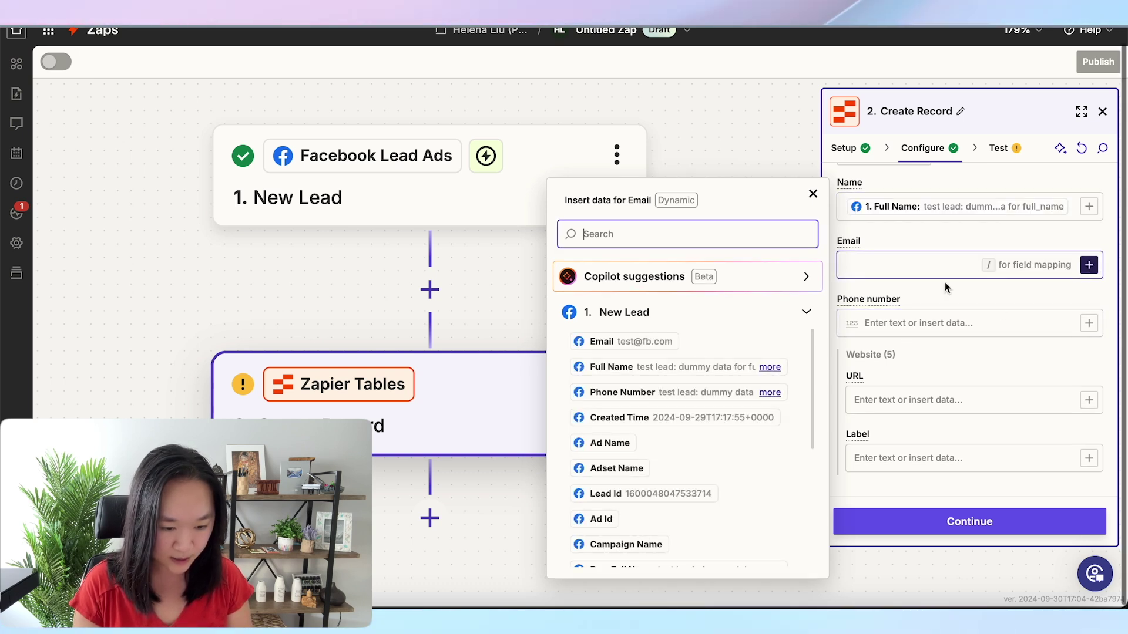
{"action": "left_click", "coordinate": [638, 346]}
{"action": "left_click", "coordinate": [1030, 332]}
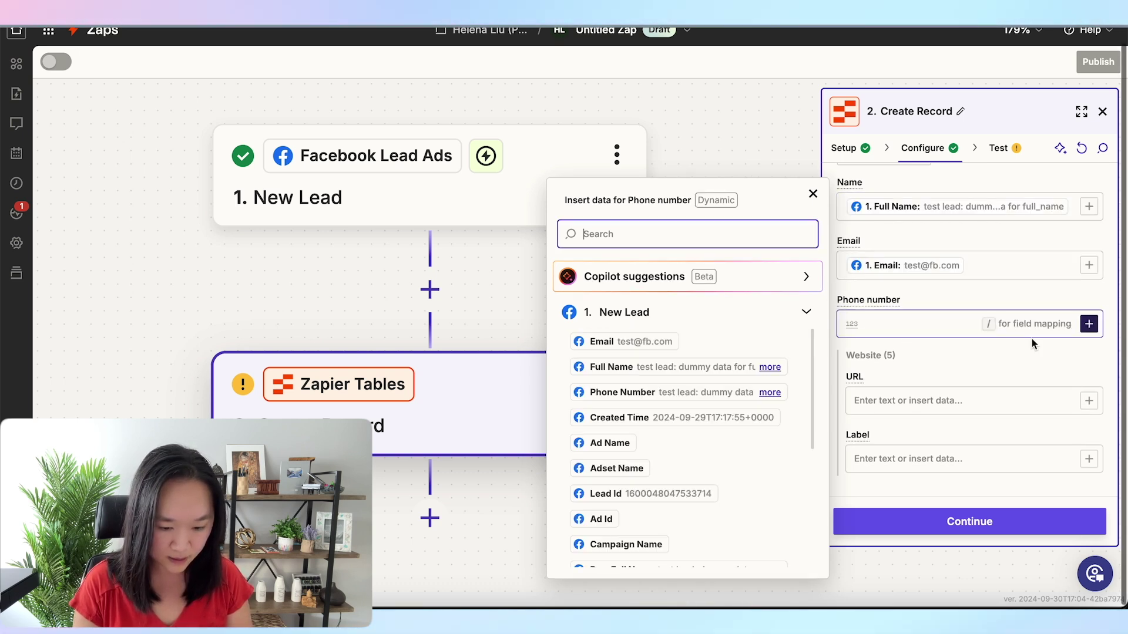
{"action": "left_click", "coordinate": [706, 399]}
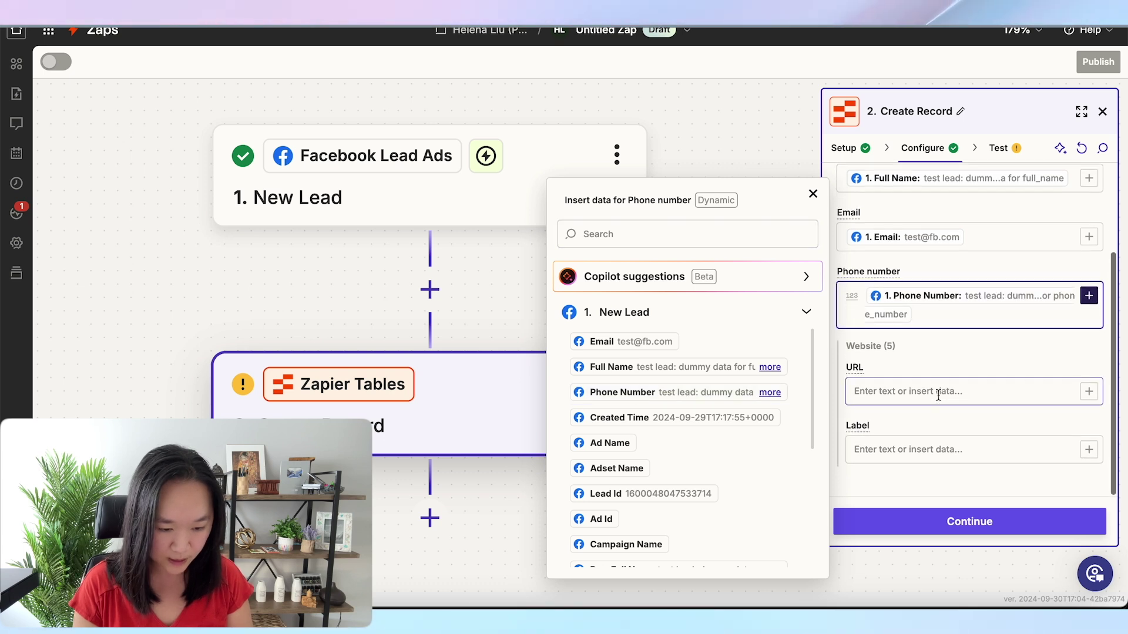
{"action": "left_click", "coordinate": [1089, 391]}
{"action": "left_click", "coordinate": [624, 342]}
Test the Create Record step and publish the Zap
{"action": "left_click", "coordinate": [942, 531]}
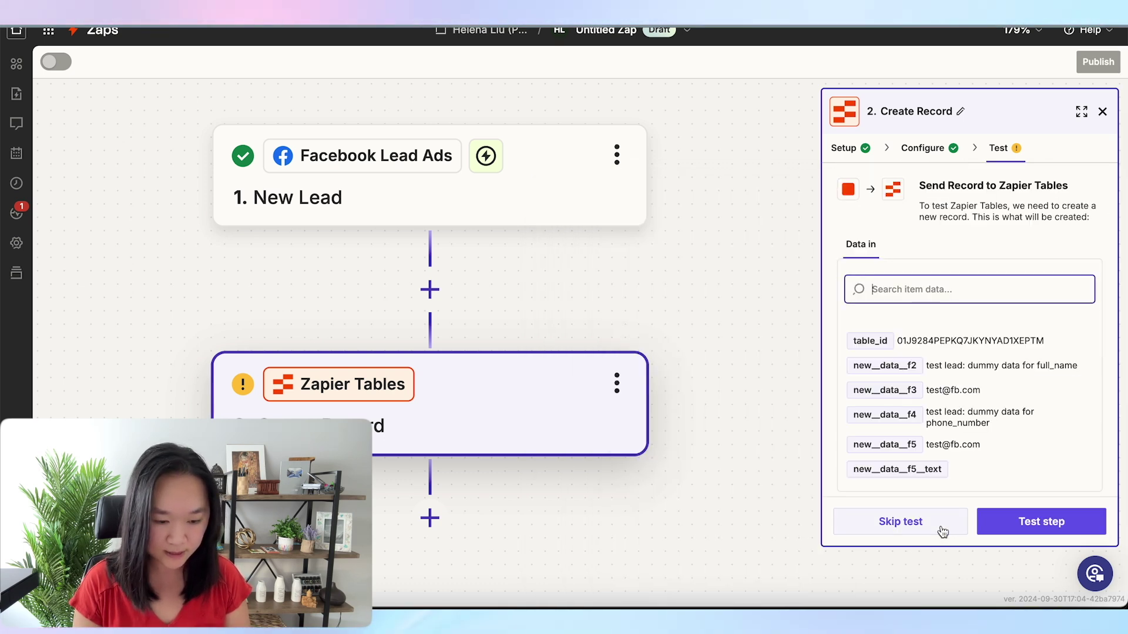
{"action": "left_click", "coordinate": [1034, 520]}
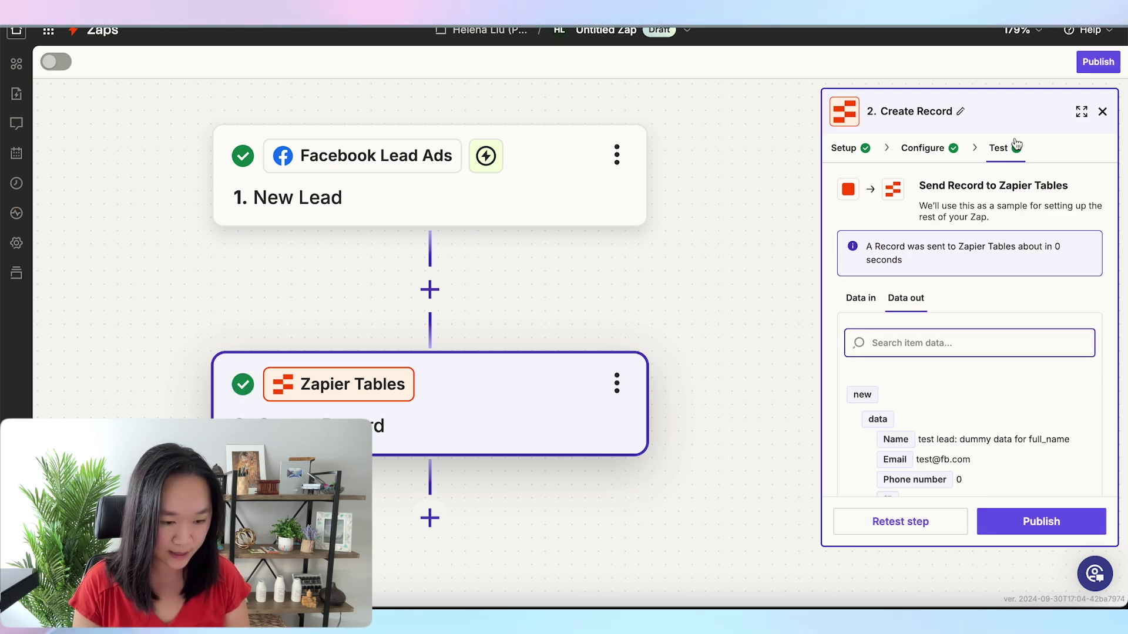
{"action": "left_click", "coordinate": [1023, 532]}
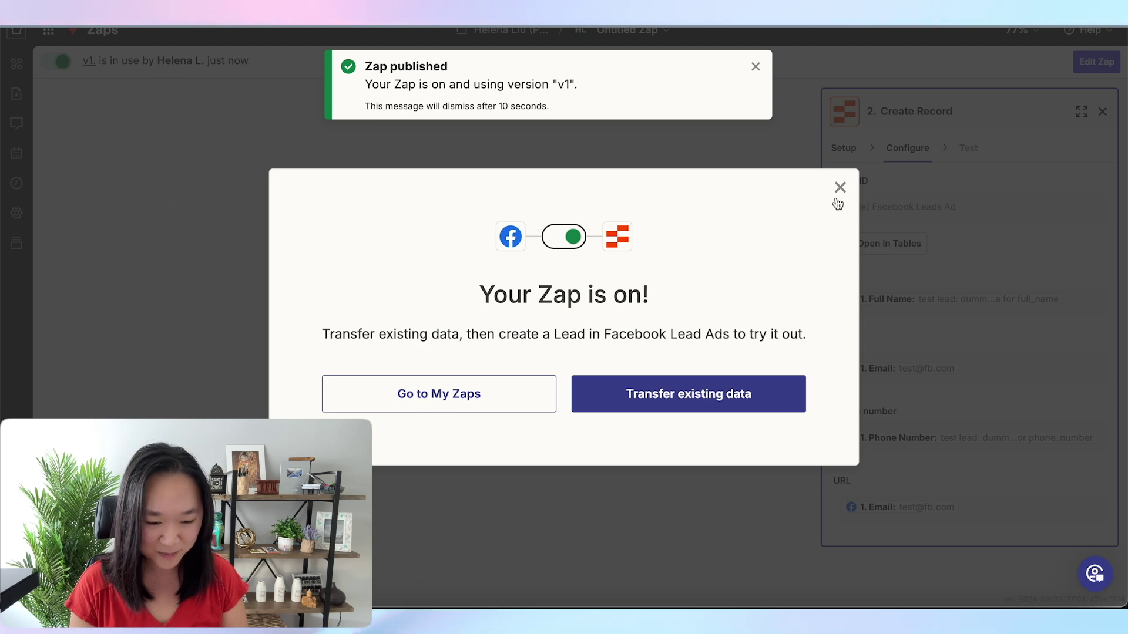
Dismiss the Zap-is-on message and create a new Zap from the Send Email field's Zaps tab
{"action": "left_click", "coordinate": [839, 188]}
{"action": "scroll", "coordinate": [665, 262], "scroll_direction": "up", "scroll_amount": 5}
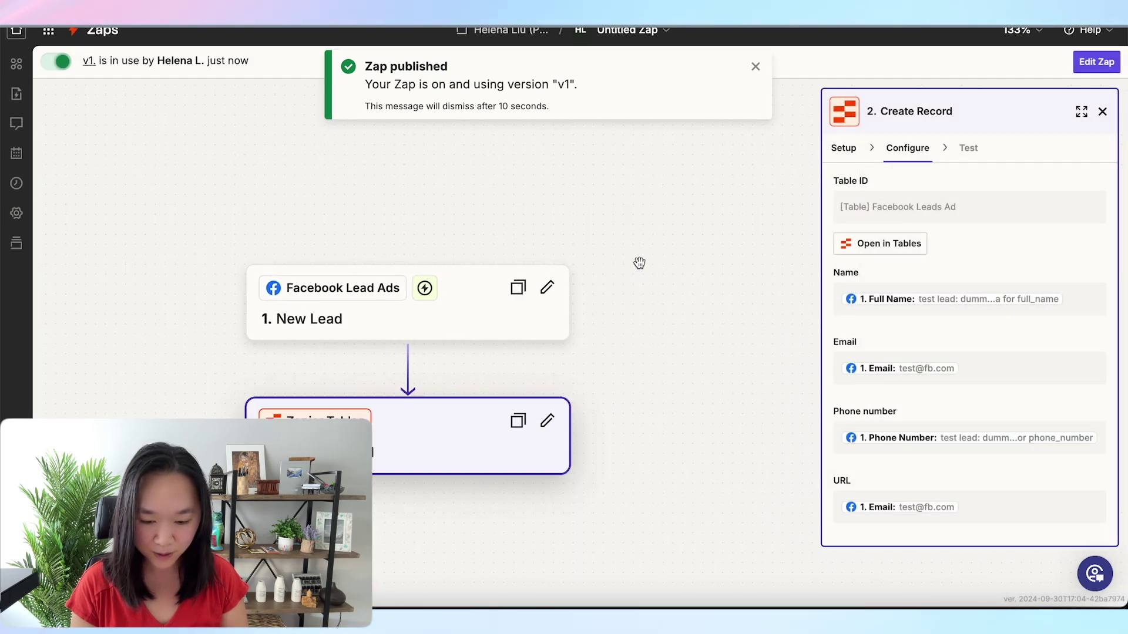
{"action": "left_click_drag", "start_coordinate": [629, 263], "coordinate": [643, 207]}
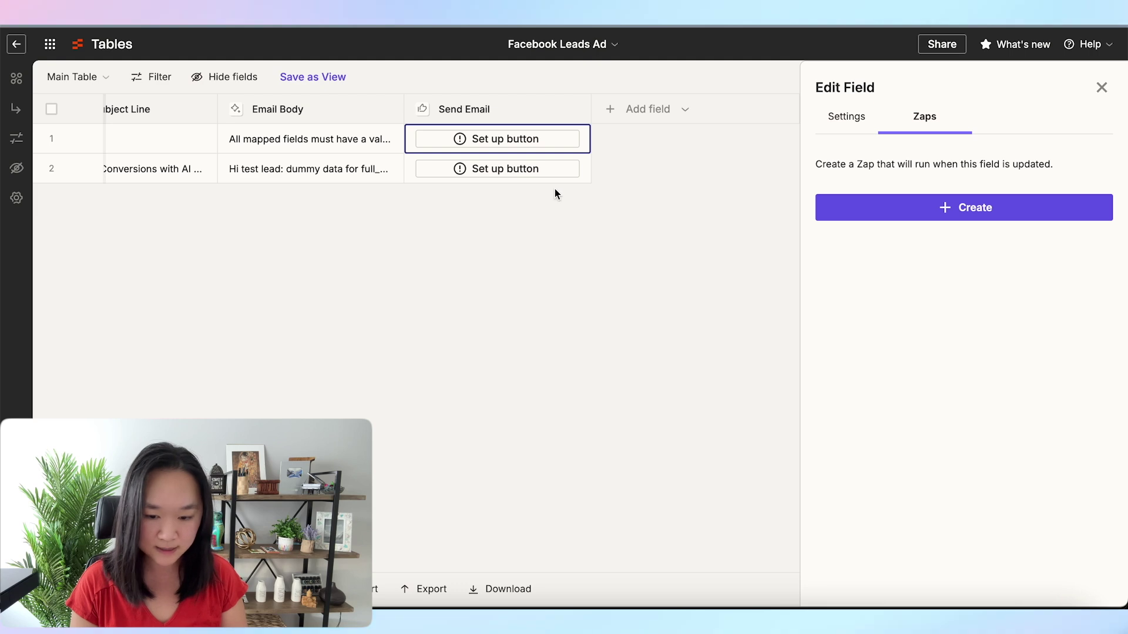
{"action": "scroll", "coordinate": [507, 228], "scroll_direction": "left", "scroll_amount": 10}
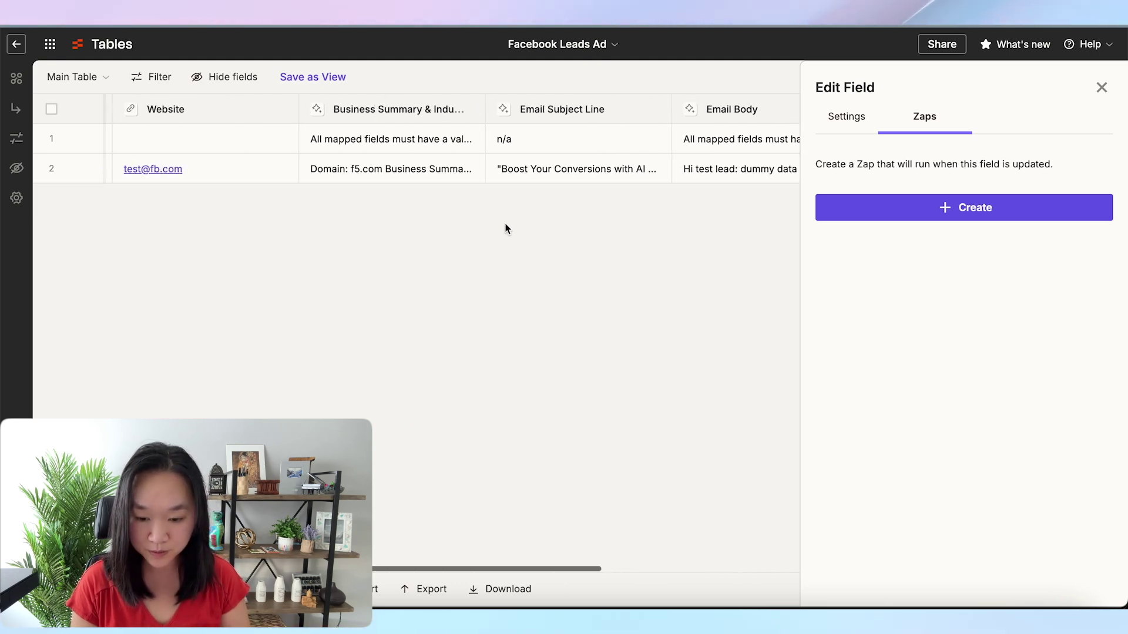
{"action": "scroll", "coordinate": [506, 228], "scroll_direction": "left", "scroll_amount": 5}
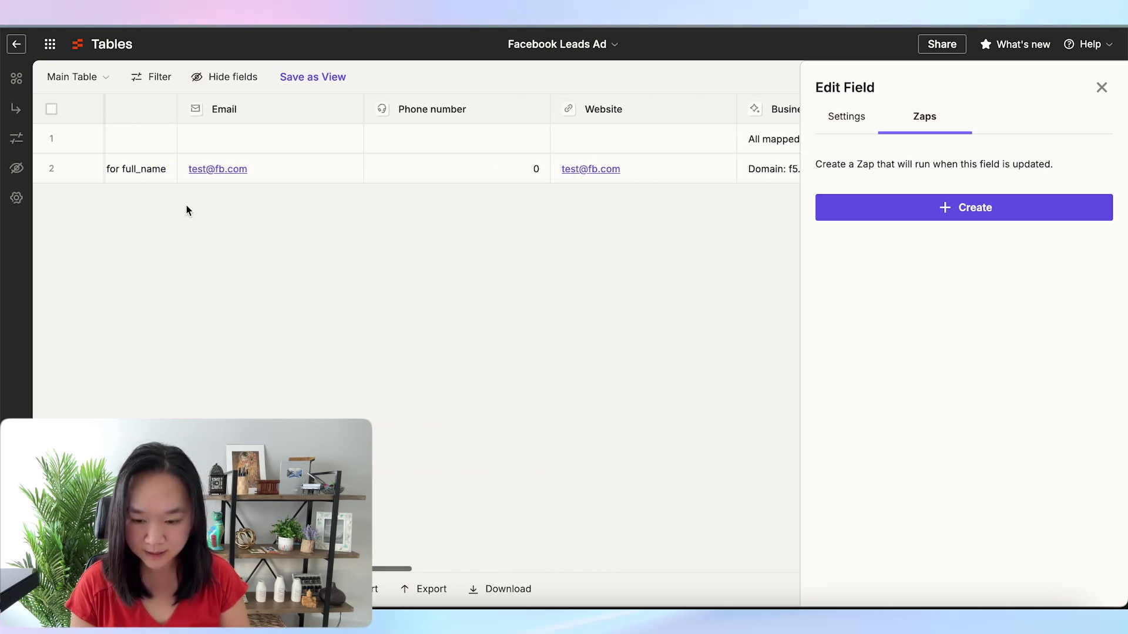
{"action": "scroll", "coordinate": [182, 206], "scroll_direction": "right", "scroll_amount": 12}
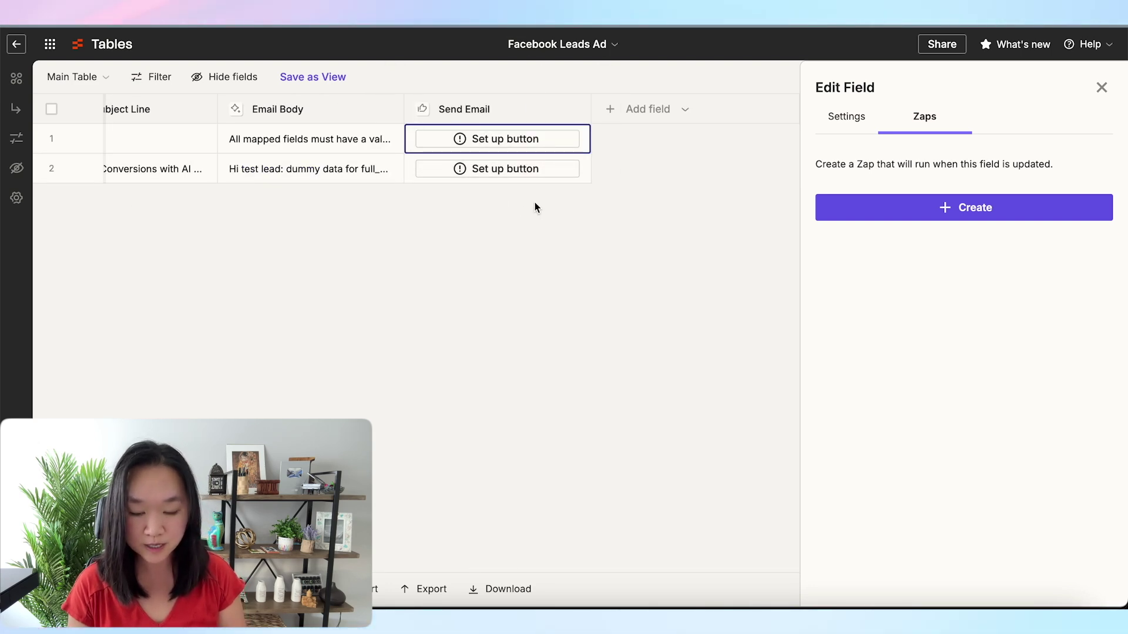
{"action": "left_click", "coordinate": [487, 160]}
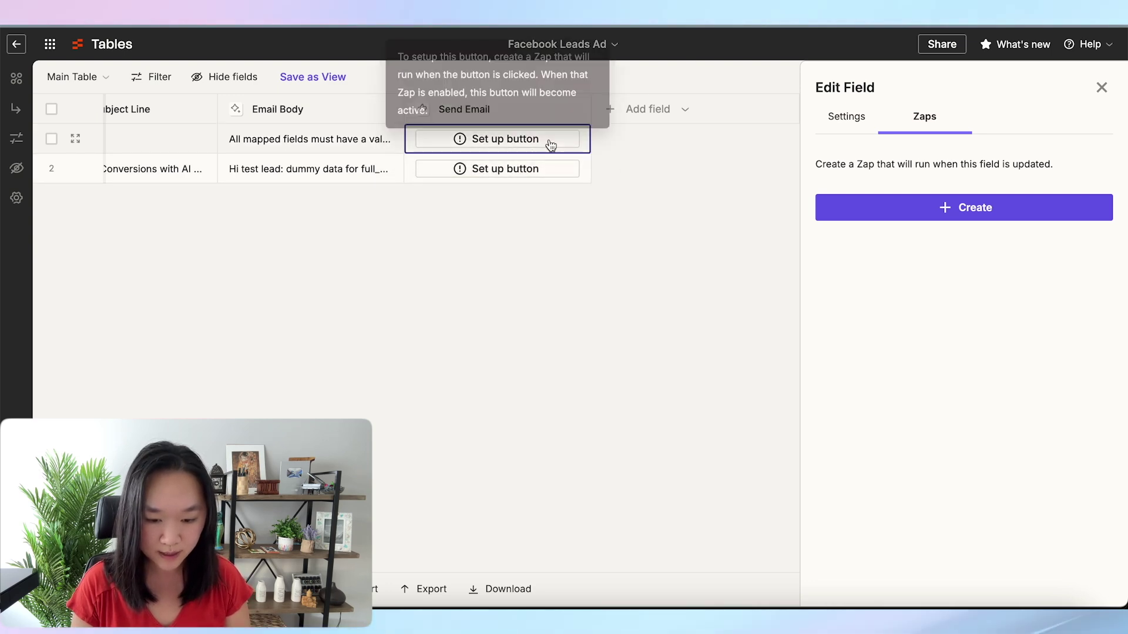
{"action": "left_click", "coordinate": [977, 209]}
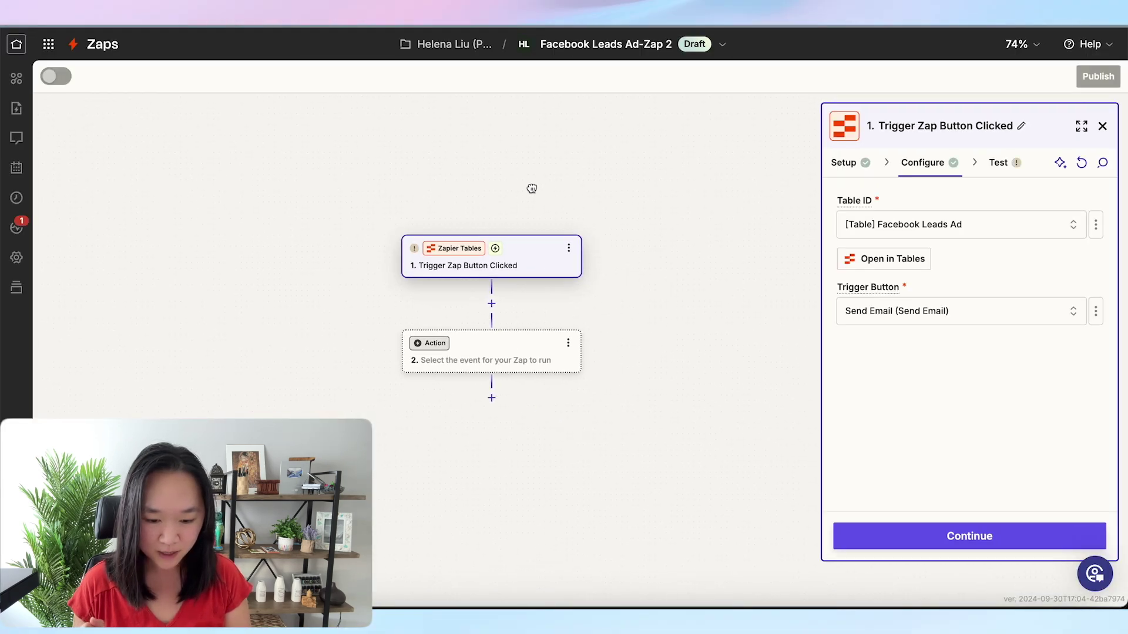
Recentre the new Zap's steps and bring up the app chooser for its action step
{"action": "scroll", "coordinate": [530, 185], "scroll_direction": "up", "scroll_amount": 5}
{"action": "left_click_drag", "start_coordinate": [592, 392], "coordinate": [572, 330]}
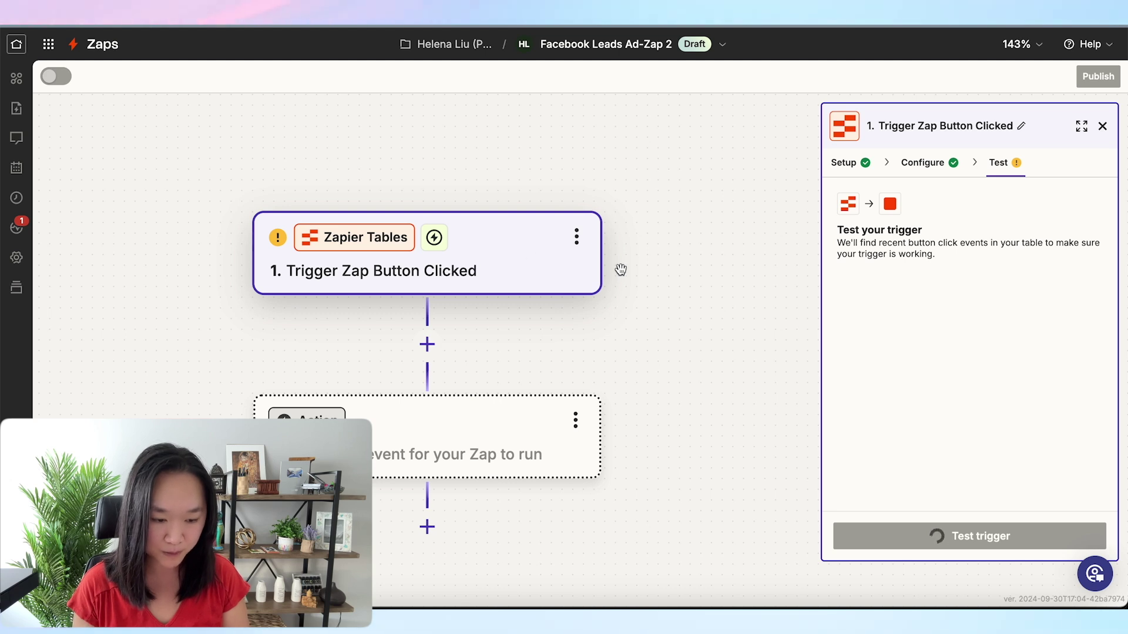
{"action": "left_click", "coordinate": [488, 459]}
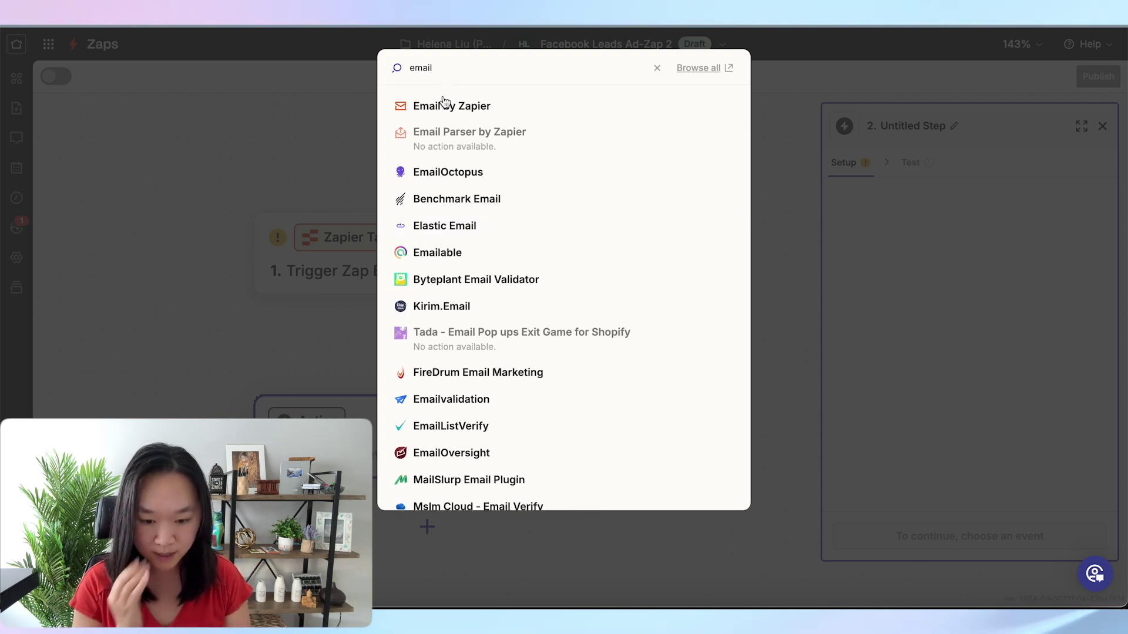
Make the action Email by Zapier's Send Outbound Email, test the trigger, and map the recipient to Email
{"action": "left_click", "coordinate": [443, 109]}
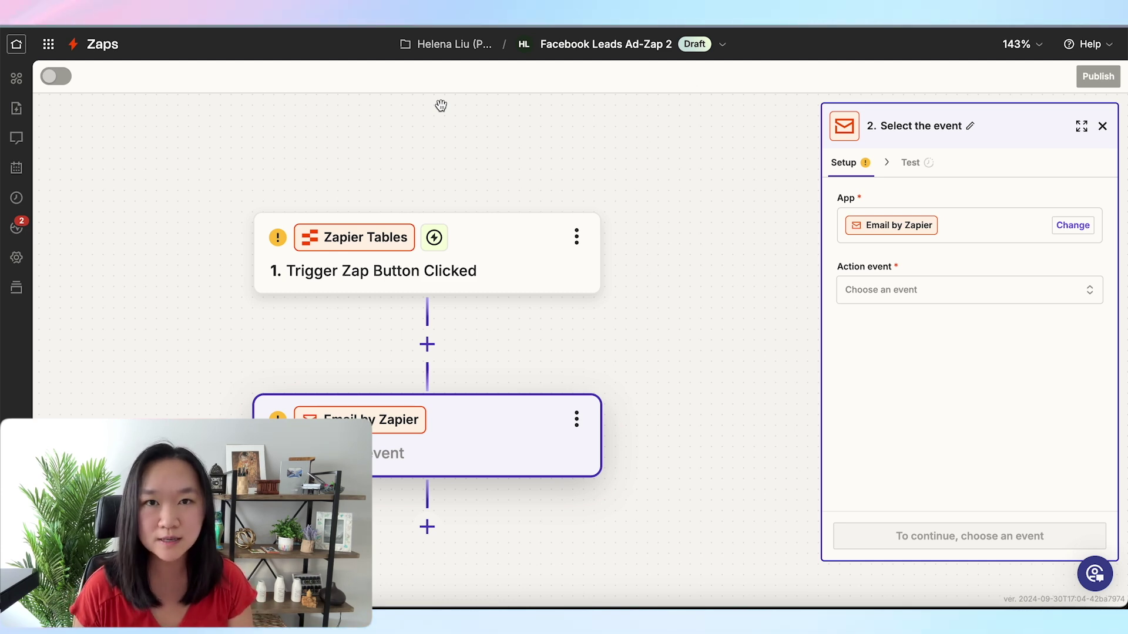
{"action": "left_click", "coordinate": [891, 300]}
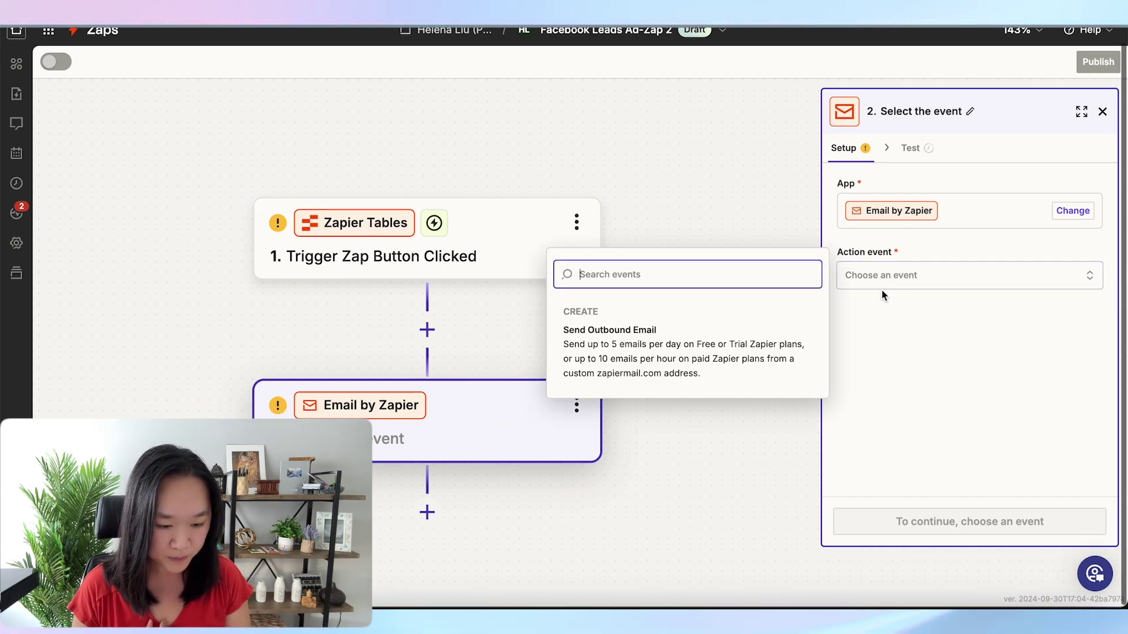
{"action": "left_click", "coordinate": [650, 357]}
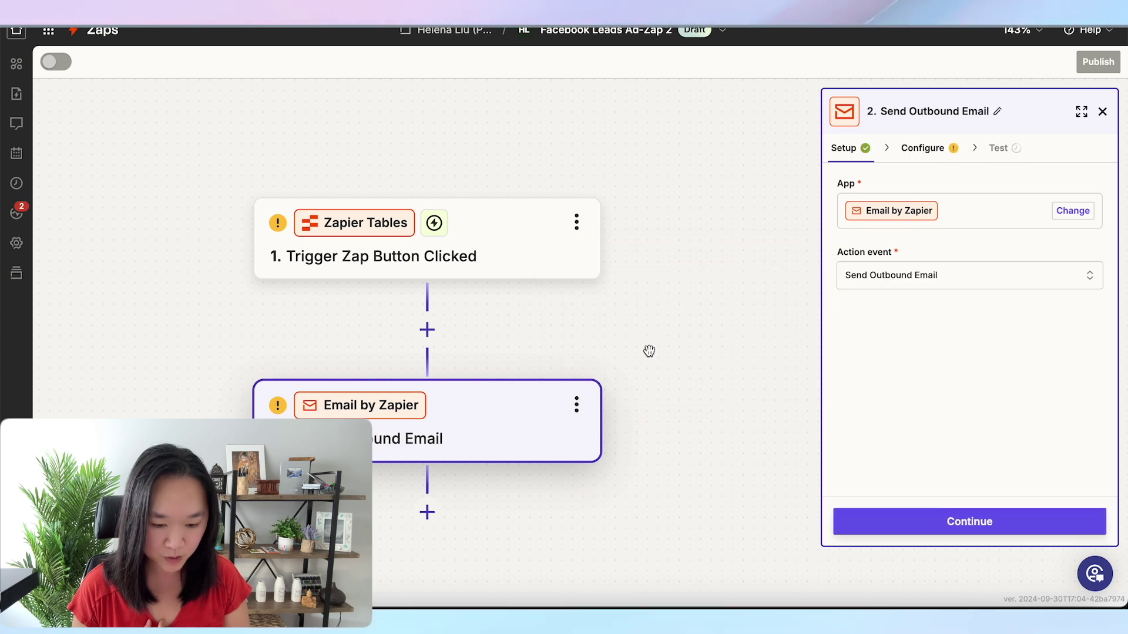
{"action": "left_click", "coordinate": [914, 523]}
{"action": "scroll", "coordinate": [901, 344], "scroll_direction": "down", "scroll_amount": 2}
{"action": "left_click", "coordinate": [464, 267]}
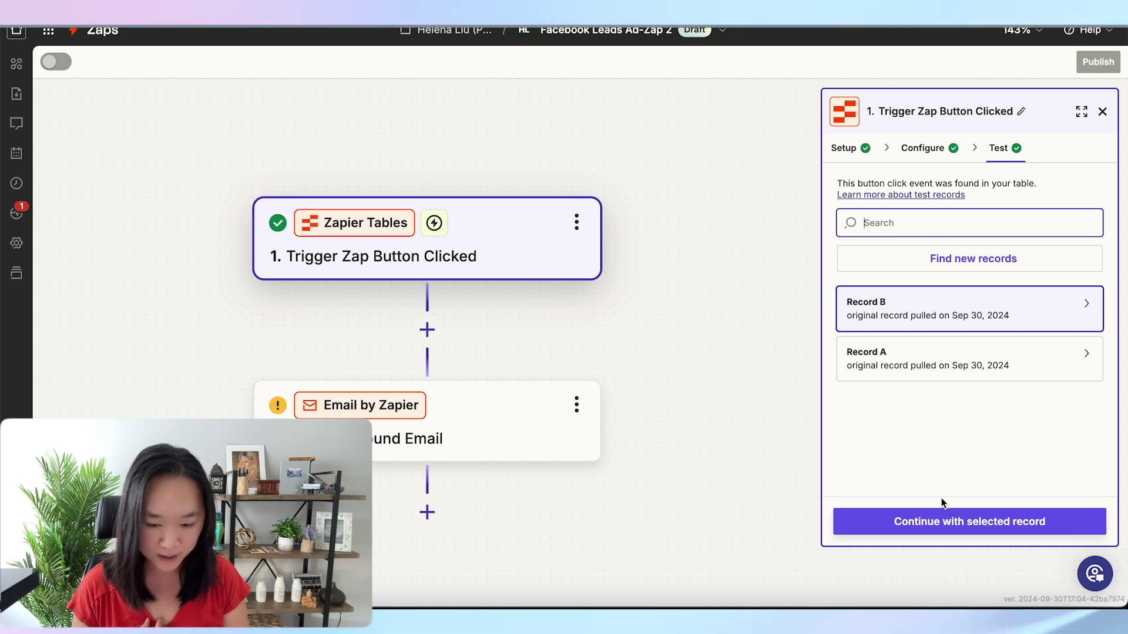
{"action": "left_click", "coordinate": [926, 524]}
{"action": "left_click", "coordinate": [925, 526]}
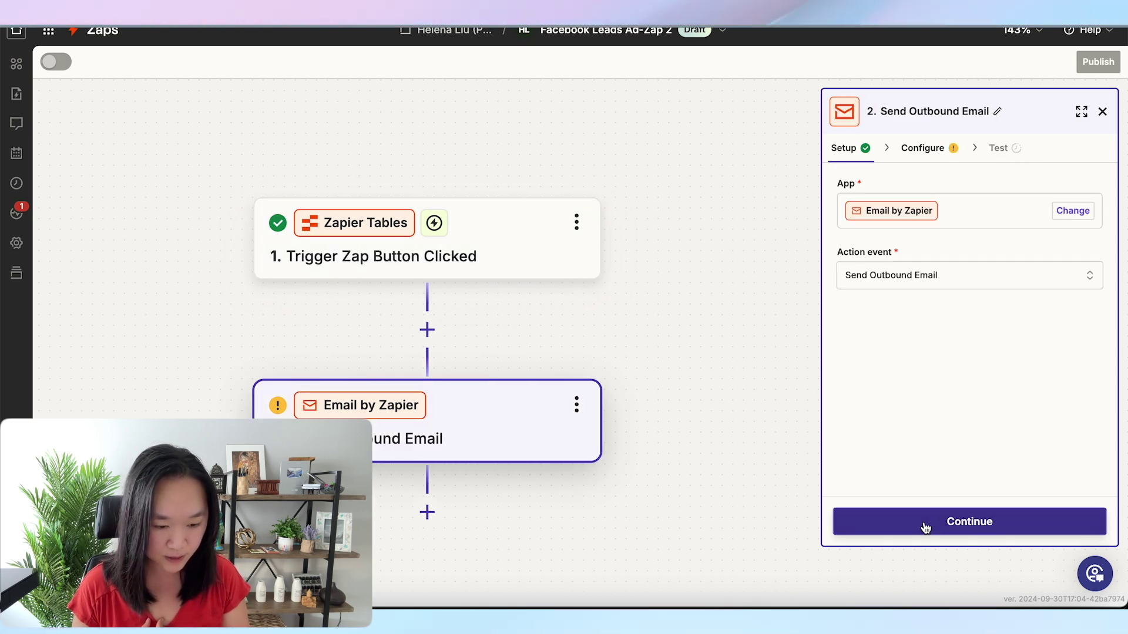
{"action": "left_click", "coordinate": [1087, 406]}
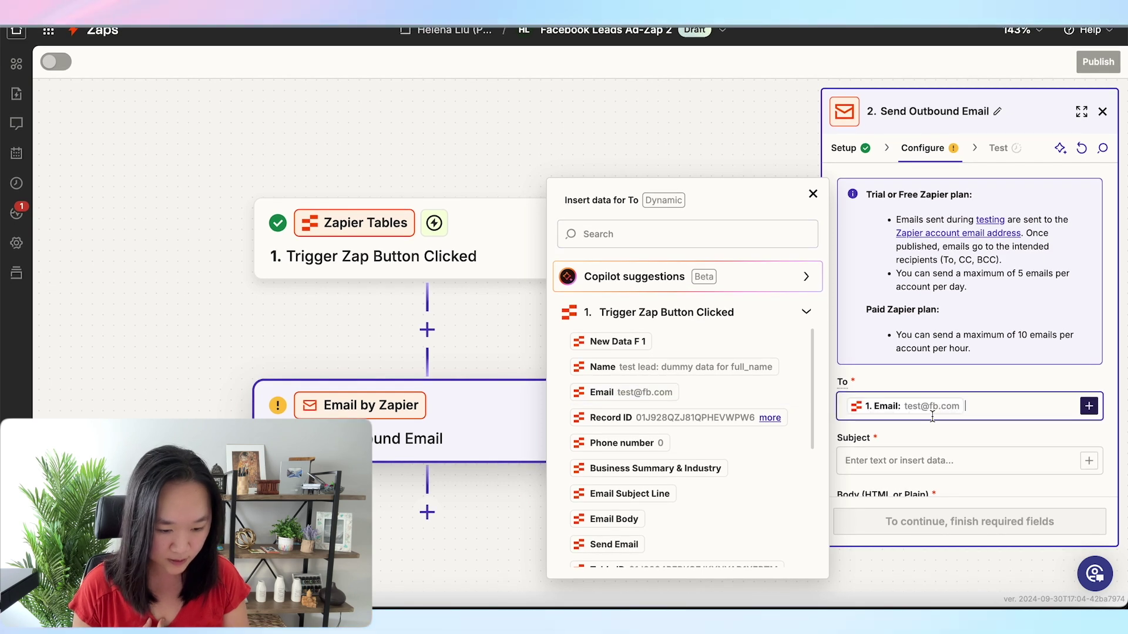
Map the Subject to the Email Subject Line and fill the Body from the table's email body
{"action": "scroll", "coordinate": [932, 416], "scroll_direction": "down", "scroll_amount": 2}
{"action": "left_click", "coordinate": [1088, 341]}
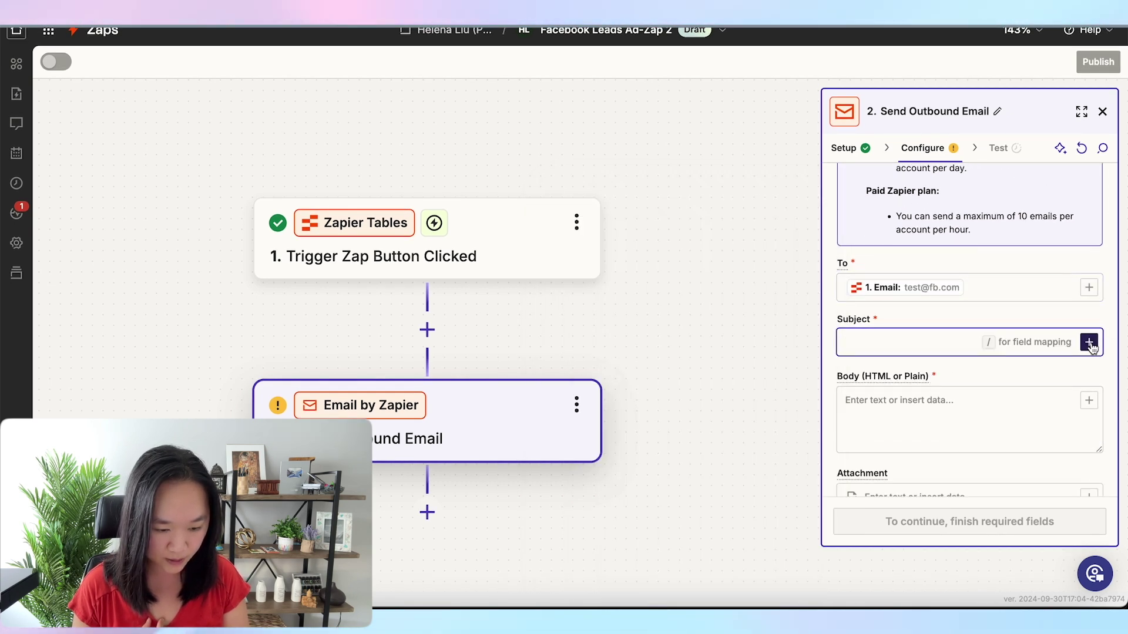
{"action": "left_click", "coordinate": [1090, 343]}
{"action": "scroll", "coordinate": [749, 379], "scroll_direction": "down", "scroll_amount": 5}
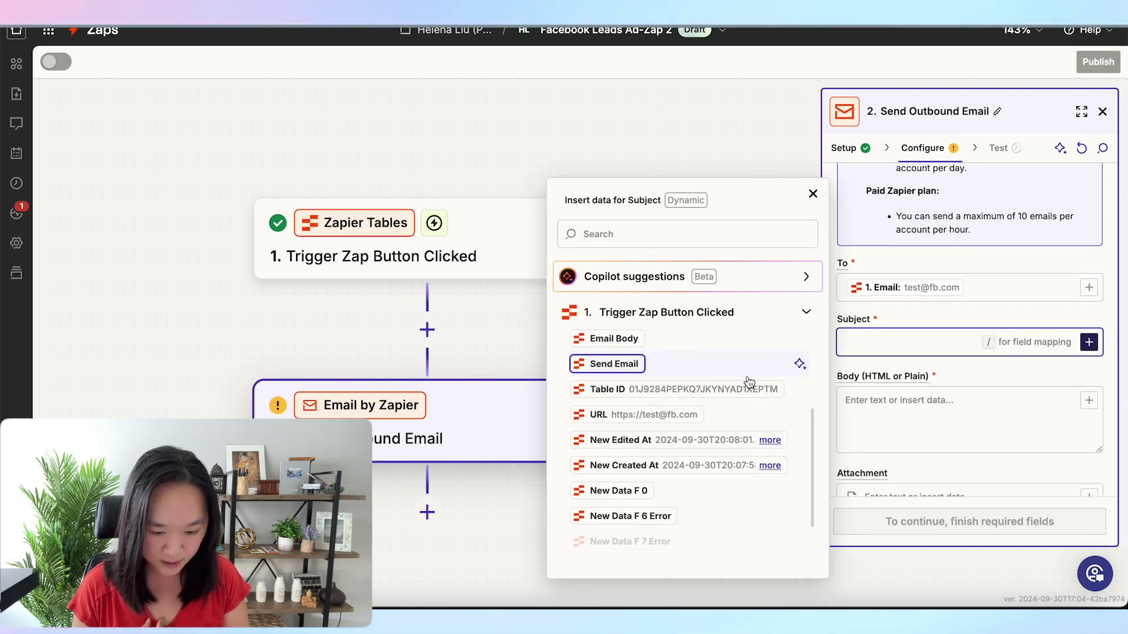
{"action": "scroll", "coordinate": [749, 380], "scroll_direction": "down", "scroll_amount": 1}
{"action": "scroll", "coordinate": [749, 381], "scroll_direction": "up", "scroll_amount": 3}
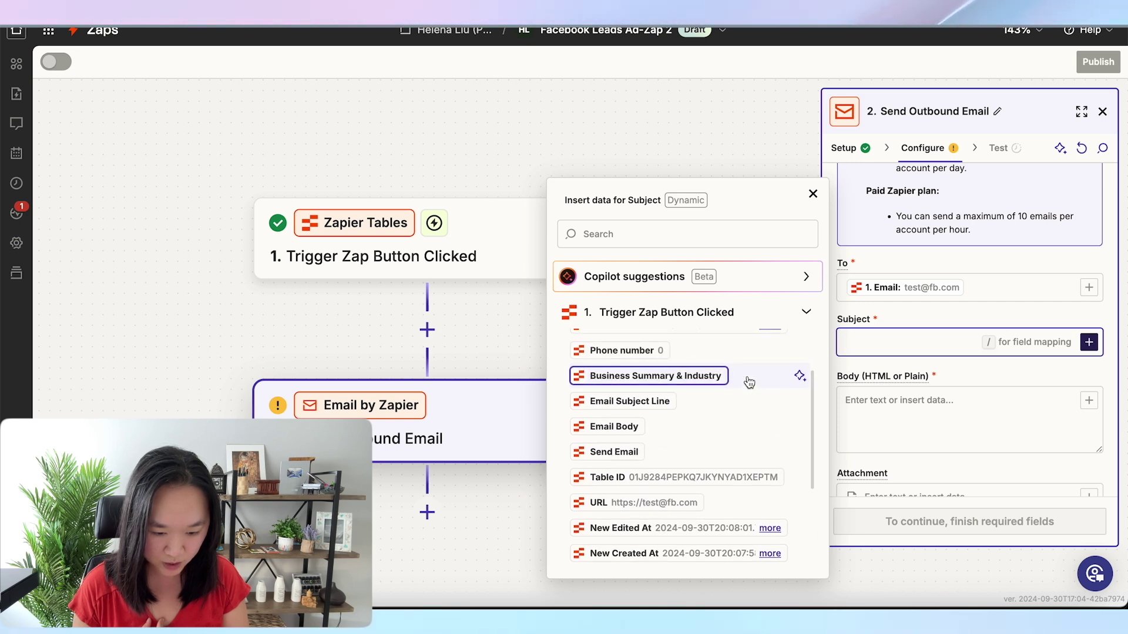
{"action": "left_click", "coordinate": [919, 409]}
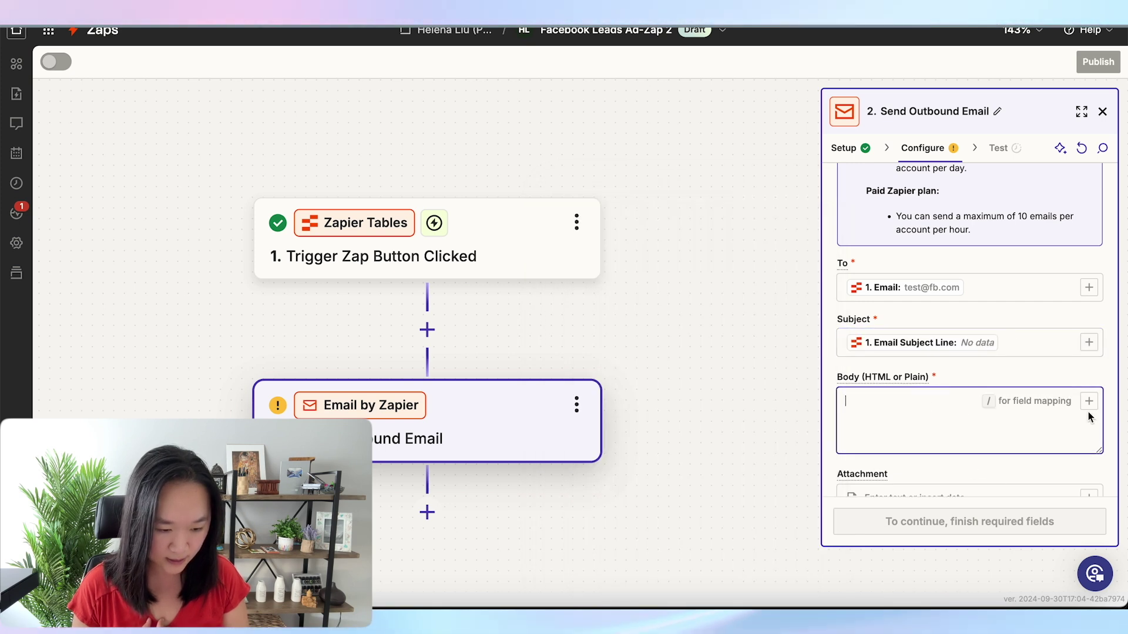
{"action": "left_click", "coordinate": [1089, 401]}
{"action": "scroll", "coordinate": [674, 448], "scroll_direction": "down", "scroll_amount": 2}
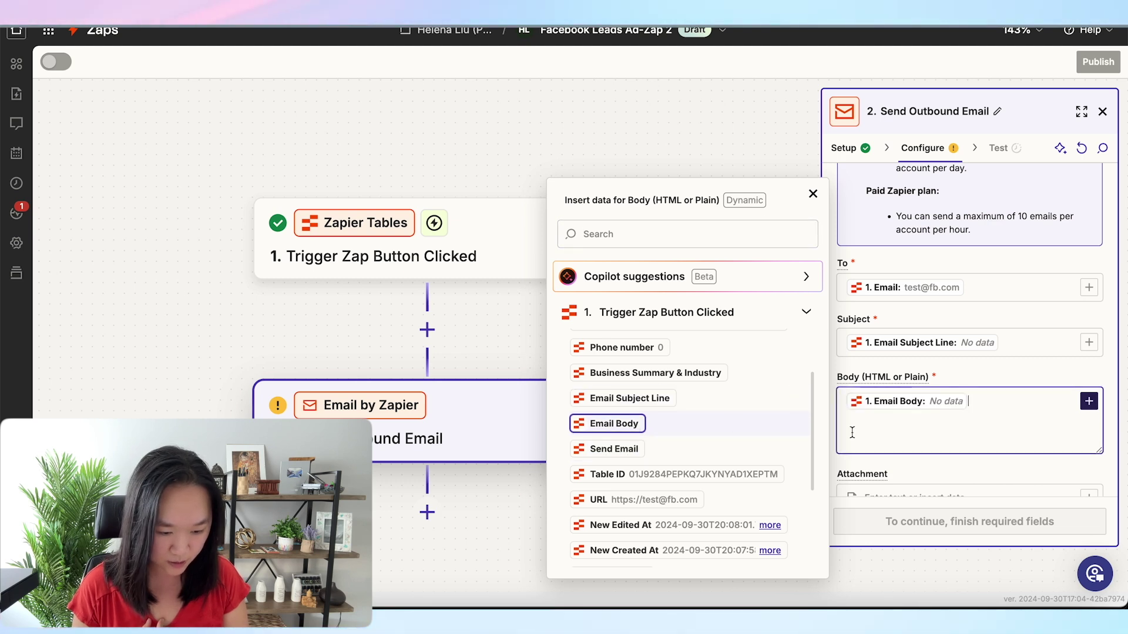
{"action": "scroll", "coordinate": [851, 432], "scroll_direction": "down", "scroll_amount": 5}
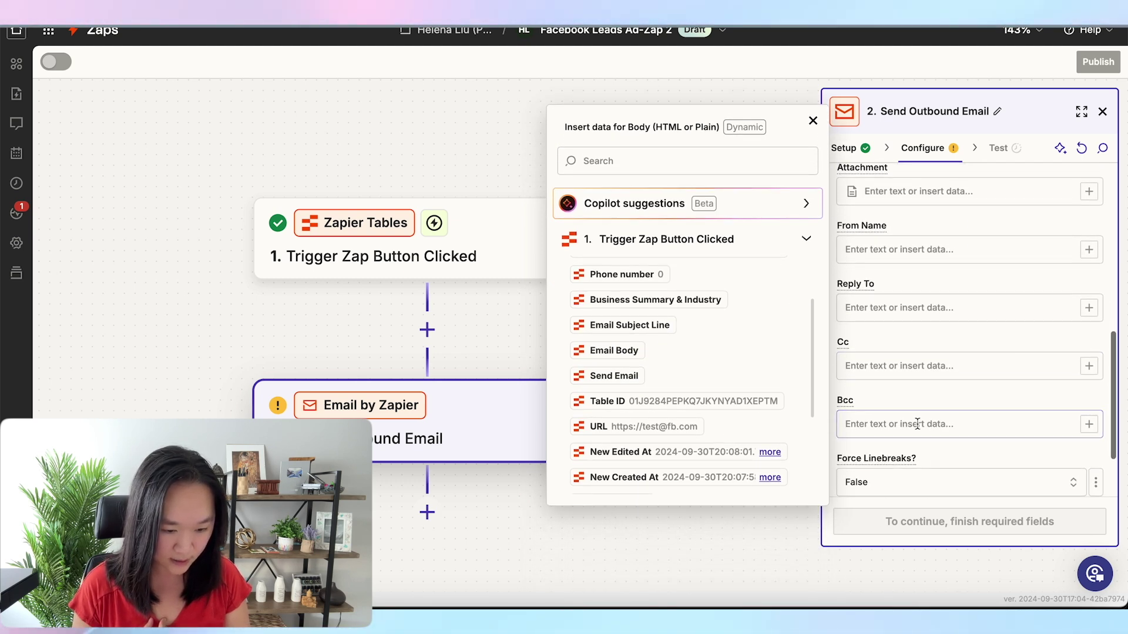
{"action": "left_click", "coordinate": [871, 313]}
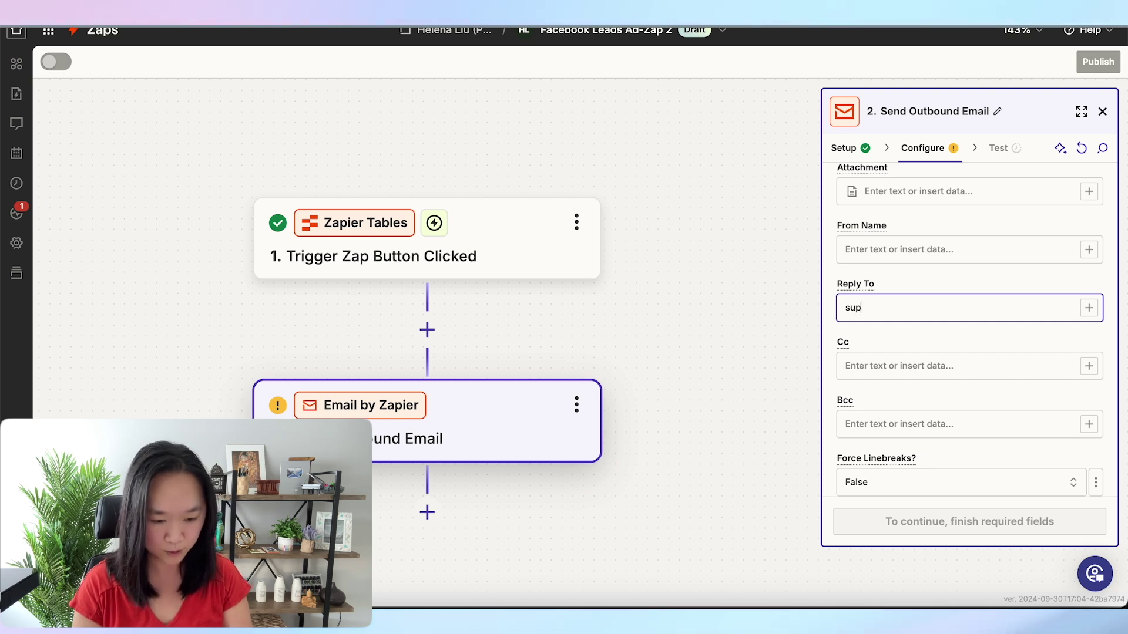
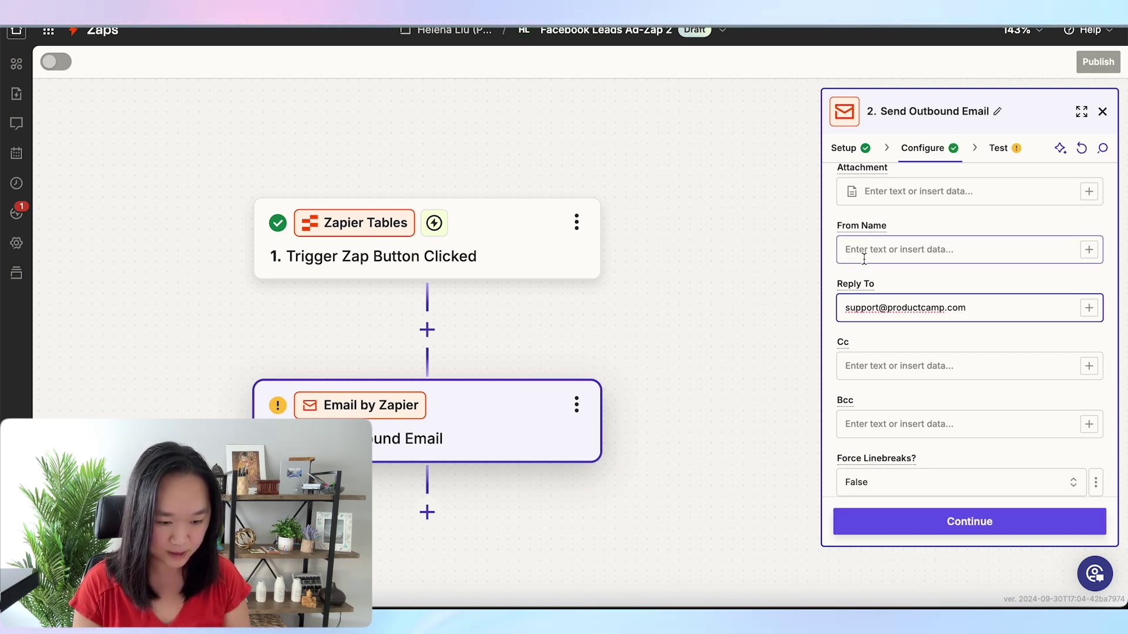
{"action": "left_click", "coordinate": [864, 258]}
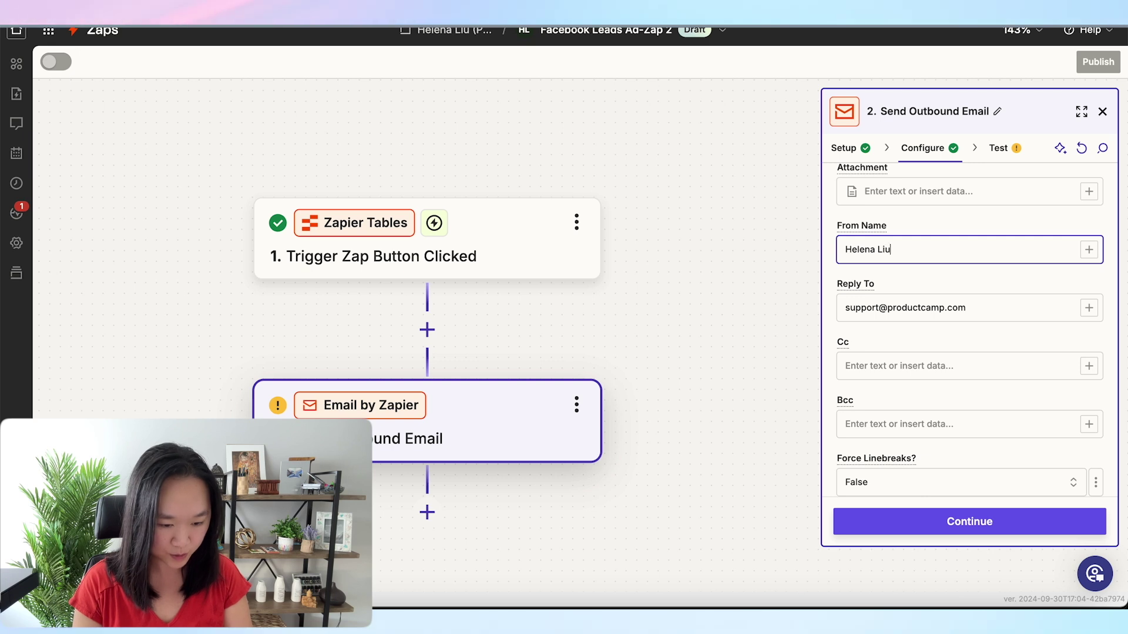
{"action": "scroll", "coordinate": [935, 396], "scroll_direction": "down", "scroll_amount": 3}
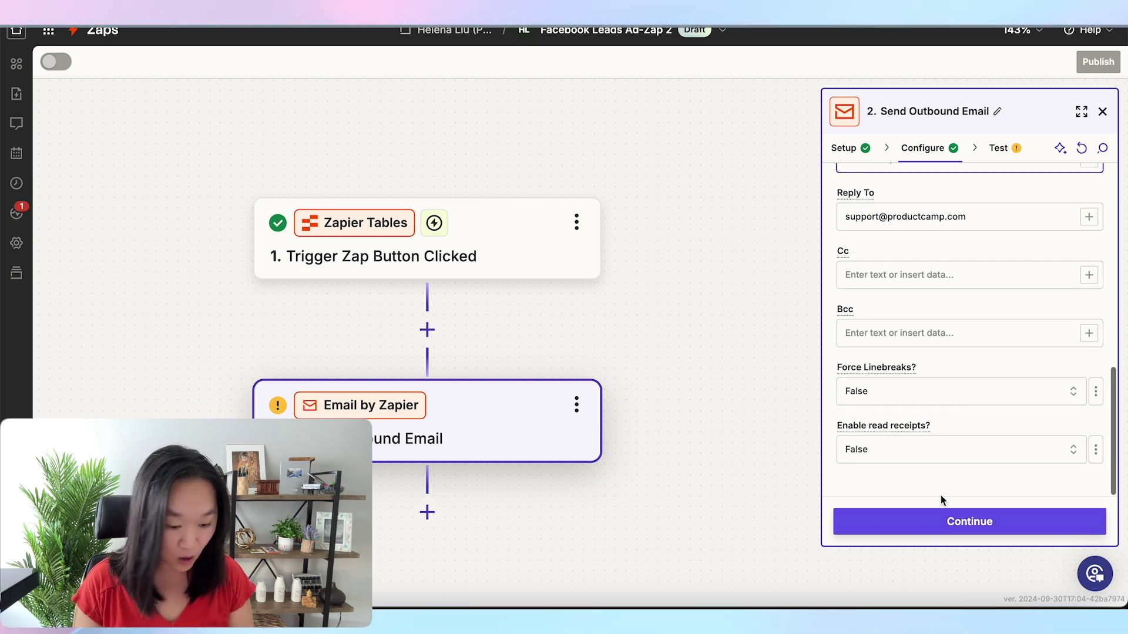
{"action": "left_click", "coordinate": [937, 521]}
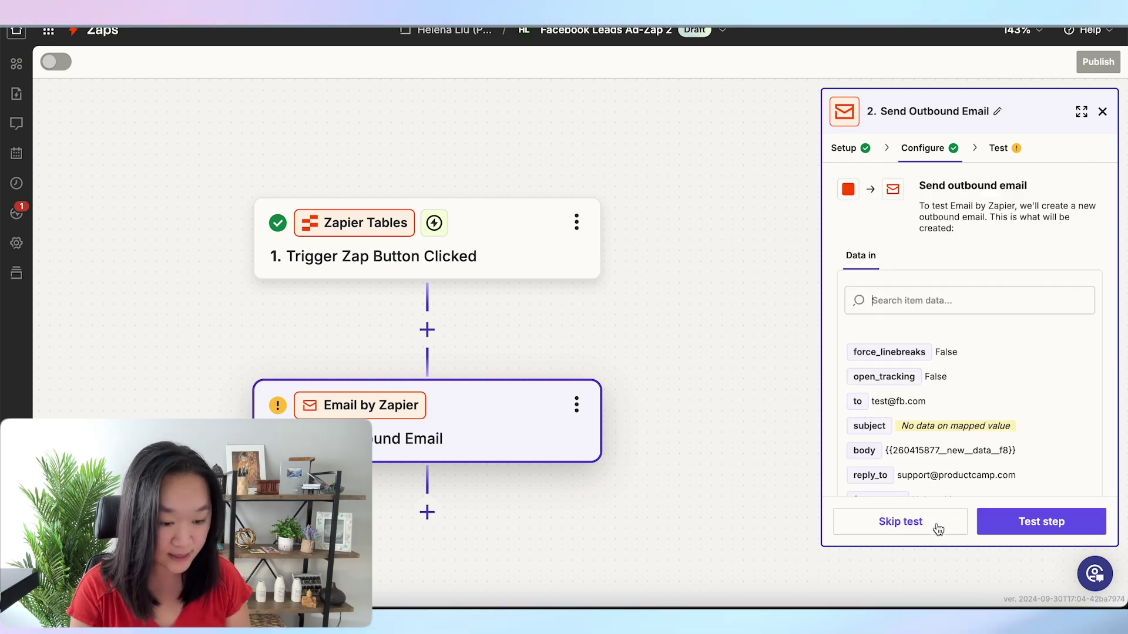
Run a test of the Send Outbound Email step
{"action": "scroll", "coordinate": [1000, 382], "scroll_direction": "down", "scroll_amount": 3}
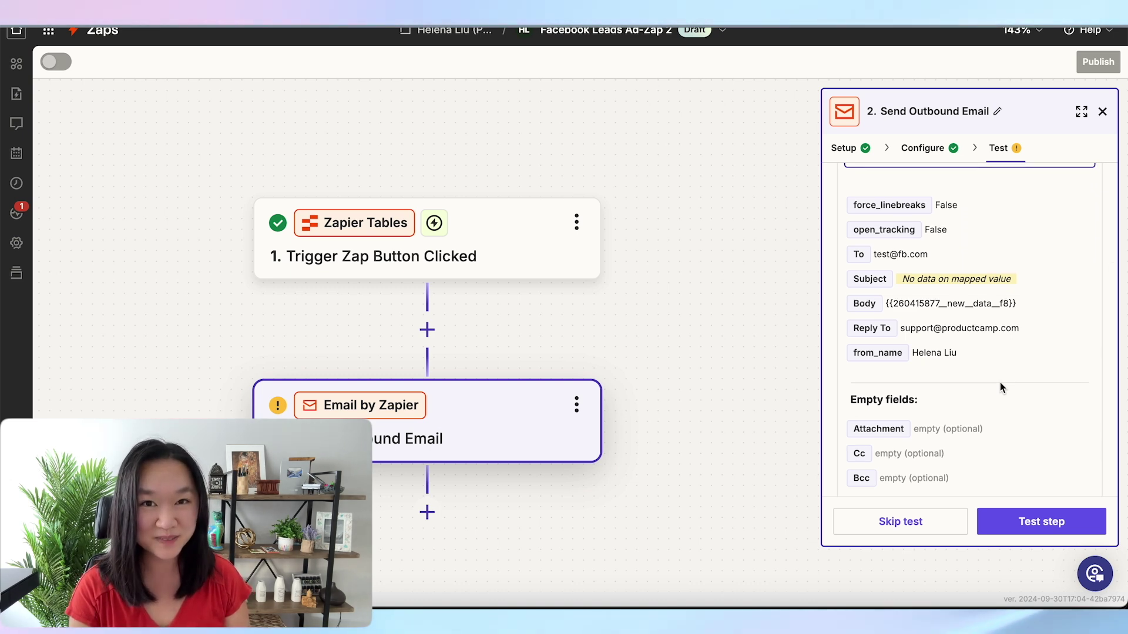
{"action": "scroll", "coordinate": [999, 383], "scroll_direction": "down", "scroll_amount": 1}
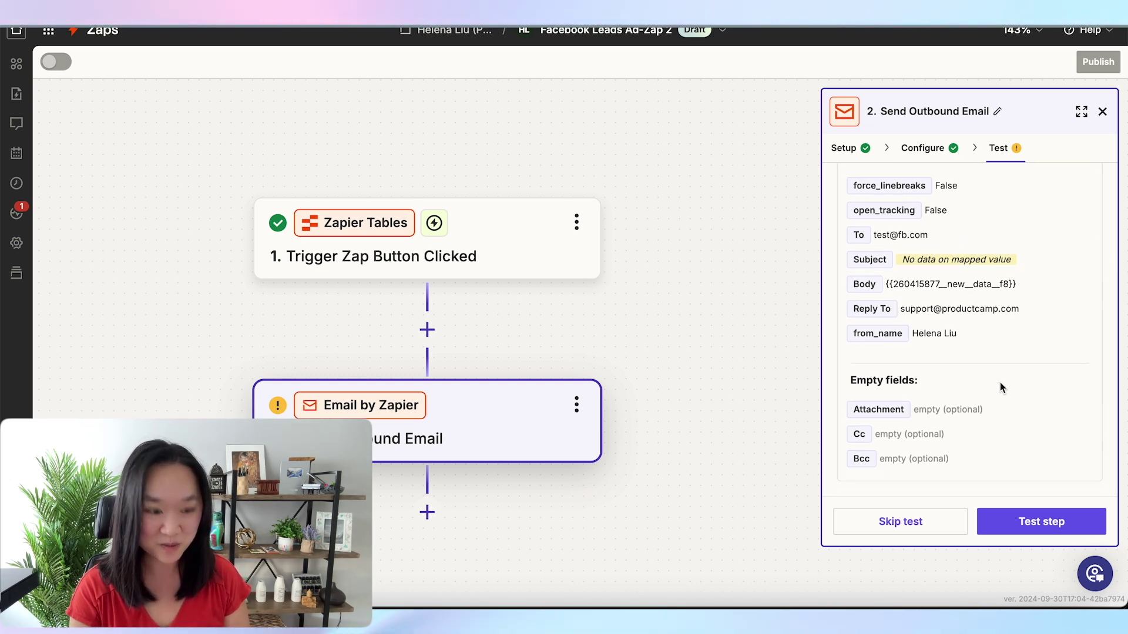
{"action": "left_click", "coordinate": [1043, 521]}
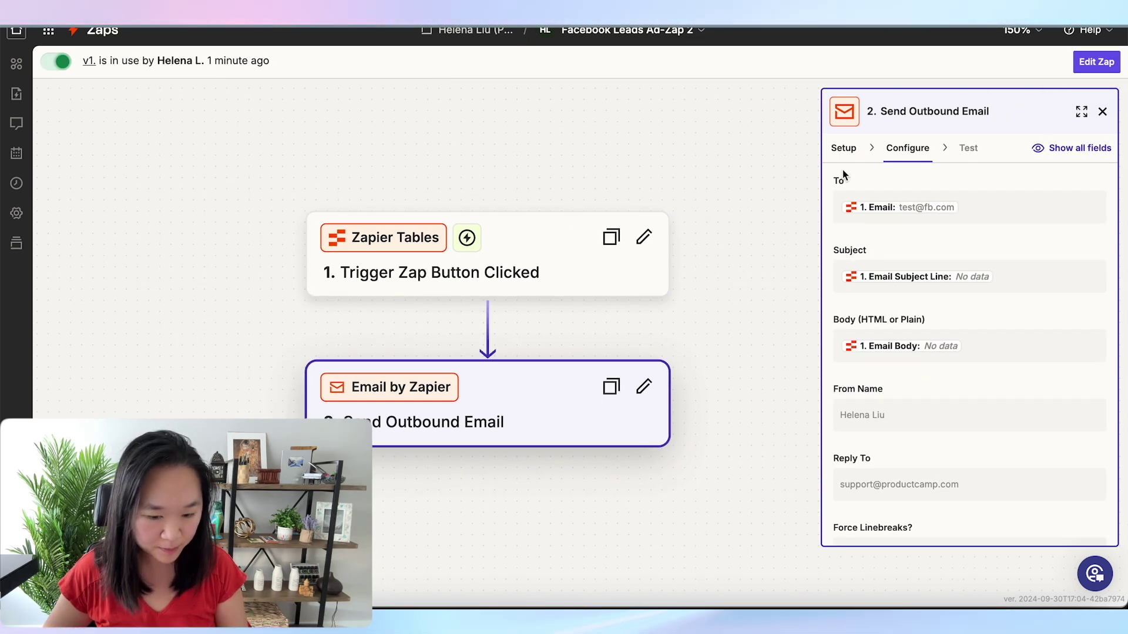
Review the trigger's table and button settings and the email step's configured fields
{"action": "left_click", "coordinate": [521, 273]}
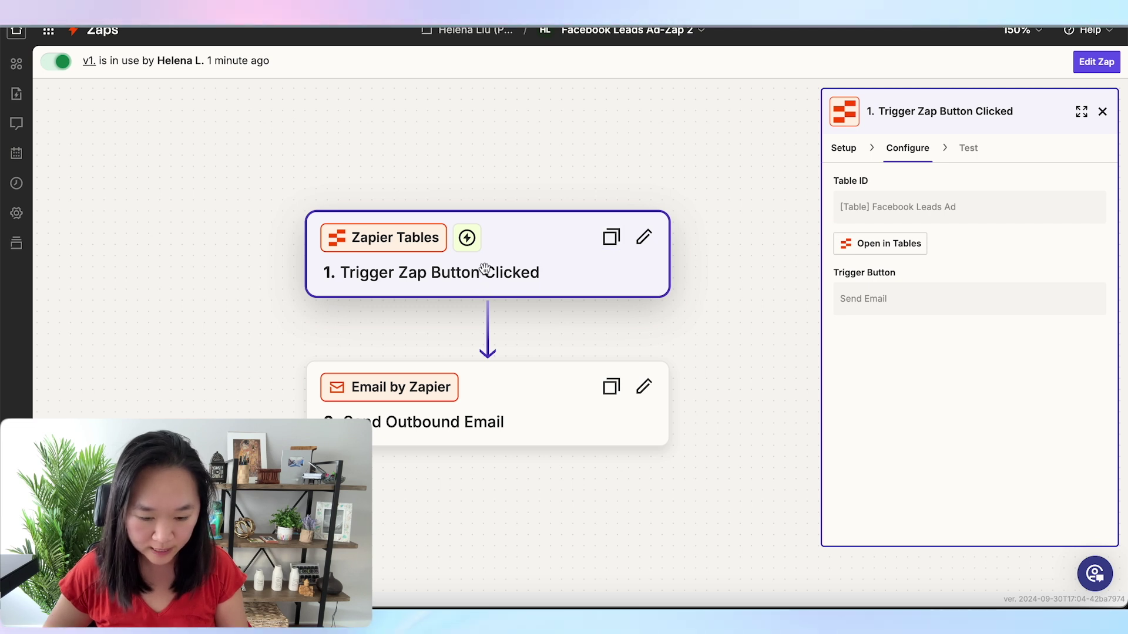
{"action": "scroll", "coordinate": [544, 249], "scroll_direction": "up", "scroll_amount": 3}
{"action": "scroll", "coordinate": [546, 123], "scroll_direction": "down", "scroll_amount": 1}
{"action": "left_click_drag", "start_coordinate": [546, 123], "coordinate": [518, 104]}
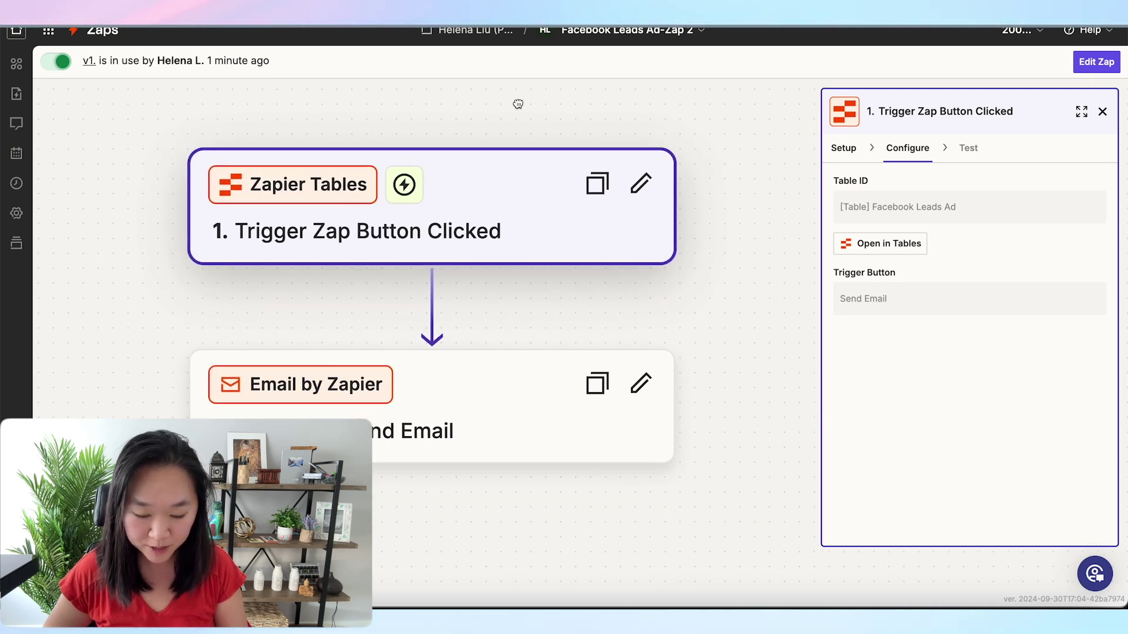
{"action": "left_click", "coordinate": [500, 389]}
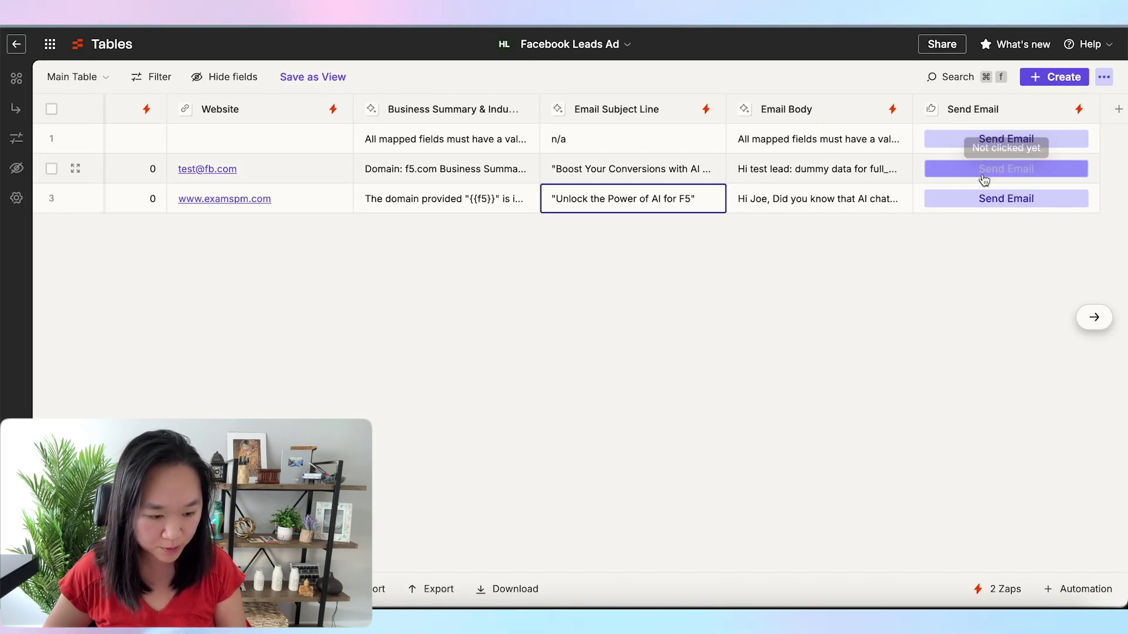
Send the email for row 2's test lead, then choose Edit record on row 3
{"action": "left_click", "coordinate": [968, 141]}
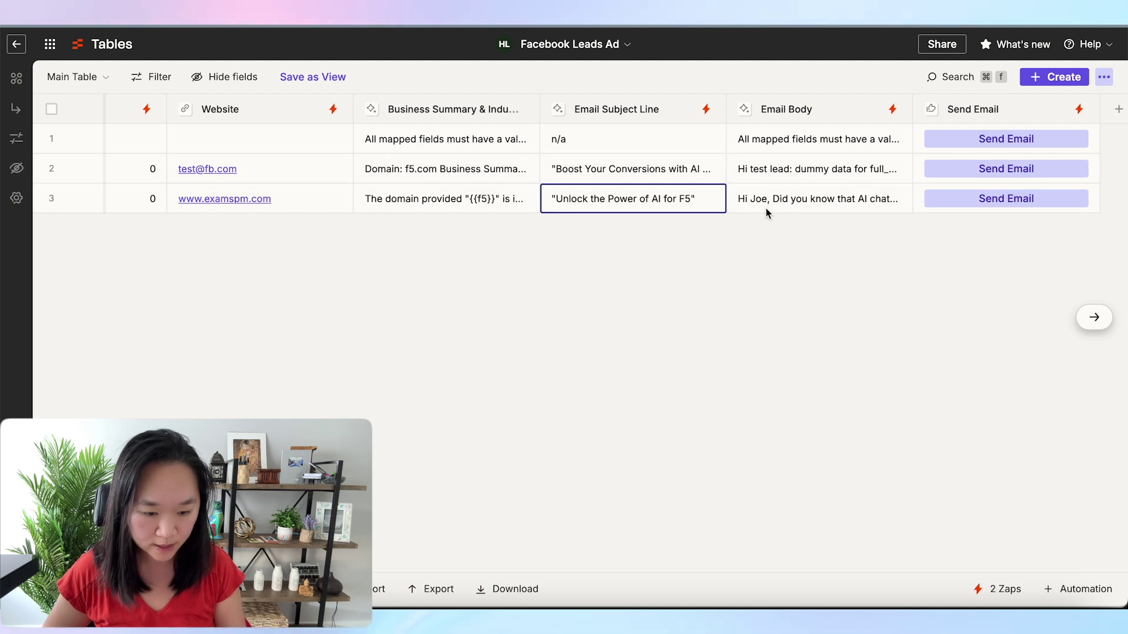
{"action": "right_click", "coordinate": [651, 201]}
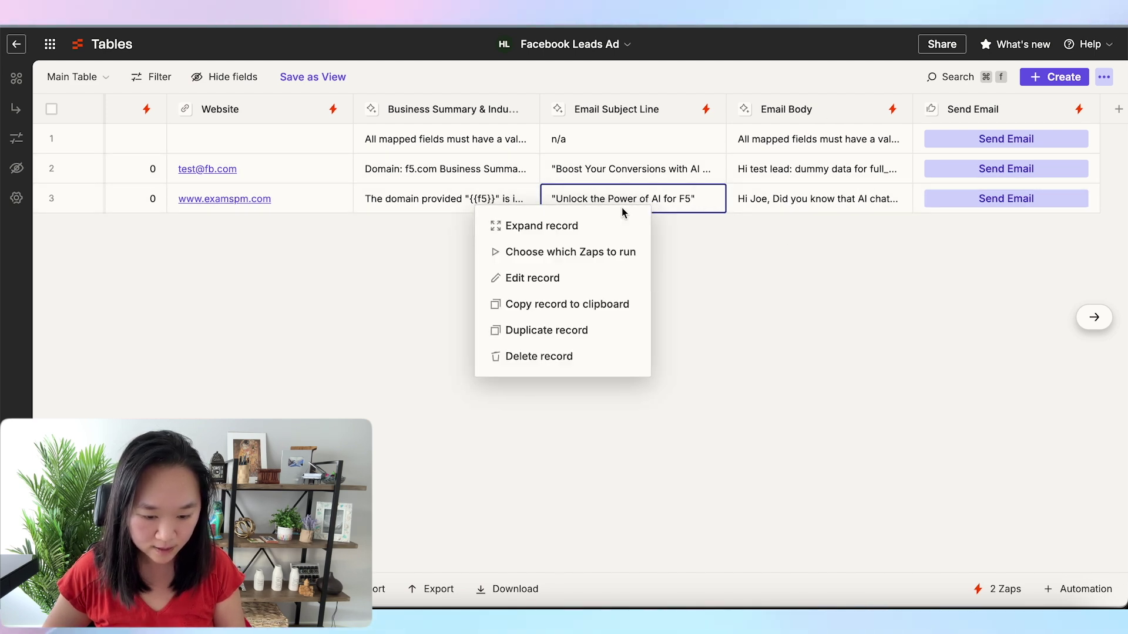
{"action": "left_click", "coordinate": [531, 280]}
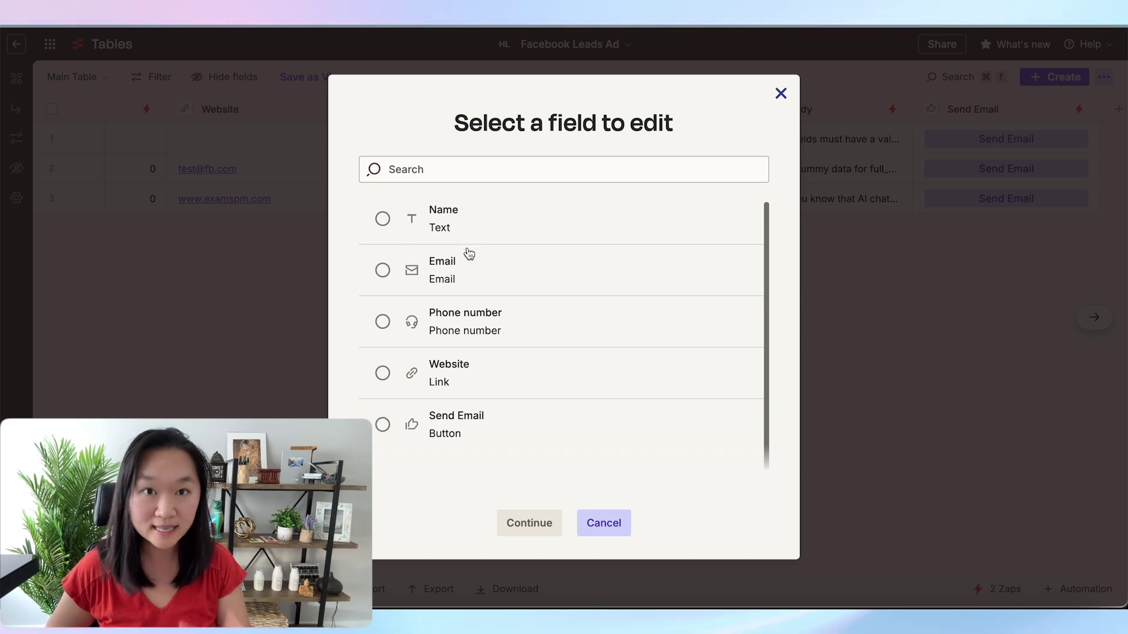
Enter the lead's name into row 3's Name field and save it
{"action": "left_click", "coordinate": [383, 220]}
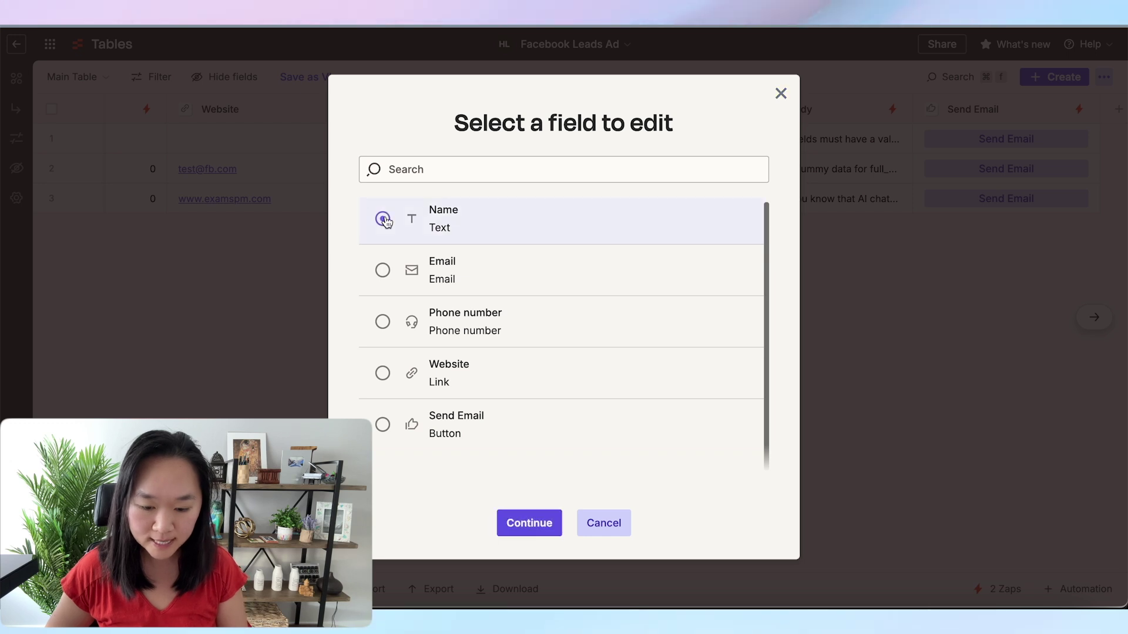
{"action": "left_click", "coordinate": [530, 524]}
{"action": "left_click", "coordinate": [443, 322]}
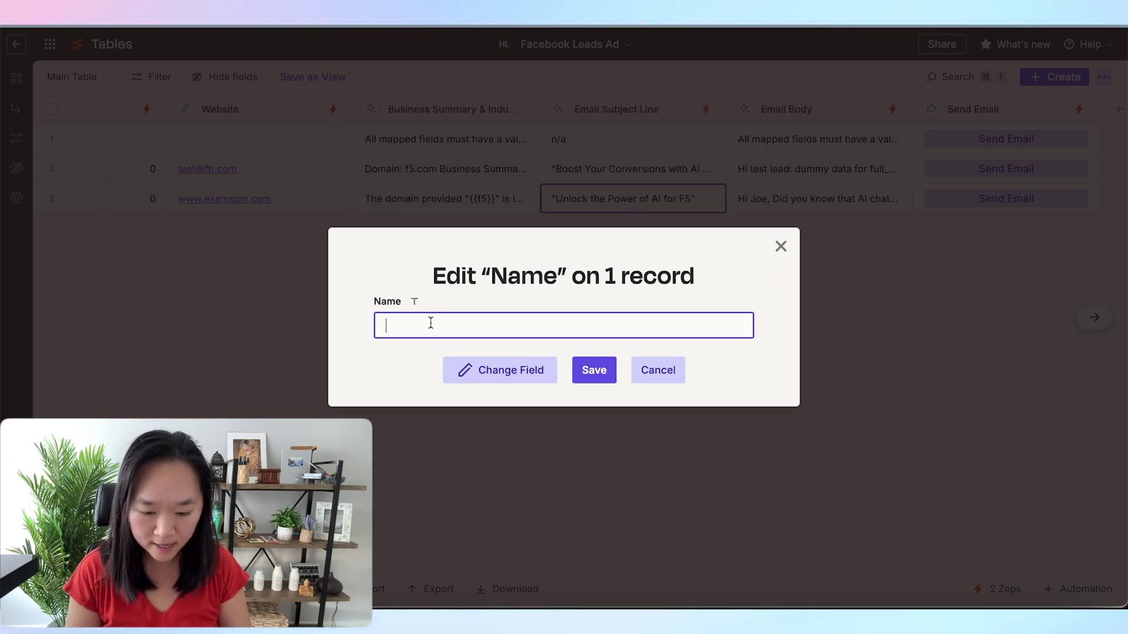
{"action": "key", "text": "Return"}
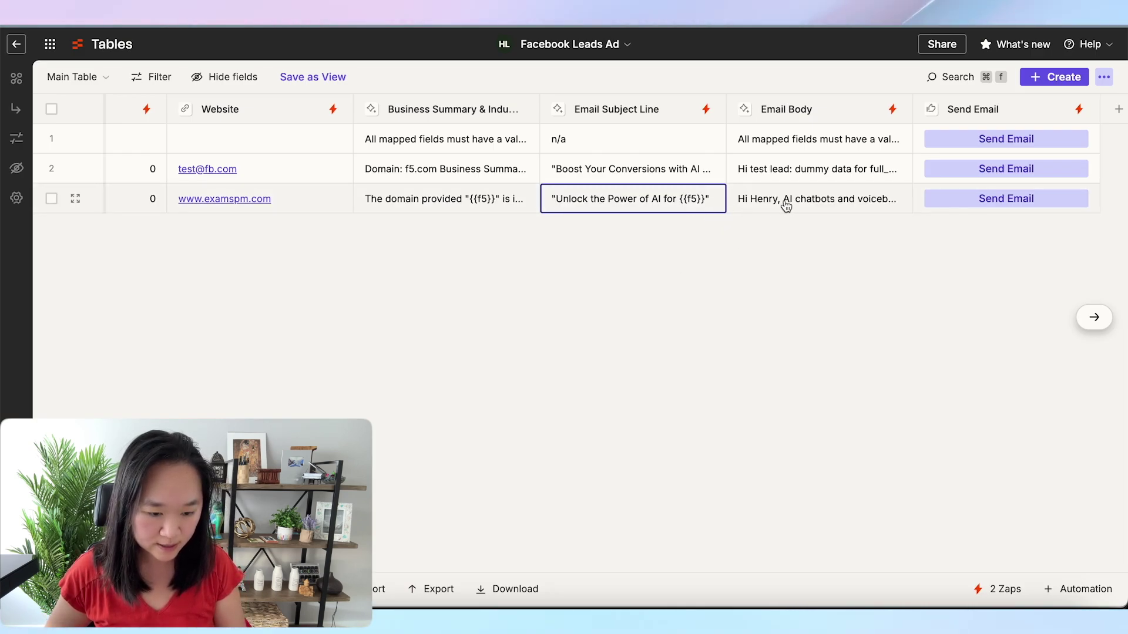
View row 3's regenerated email body with its personalised greeting, then close it
{"action": "left_click", "coordinate": [786, 201]}
{"action": "left_click", "coordinate": [821, 202]}
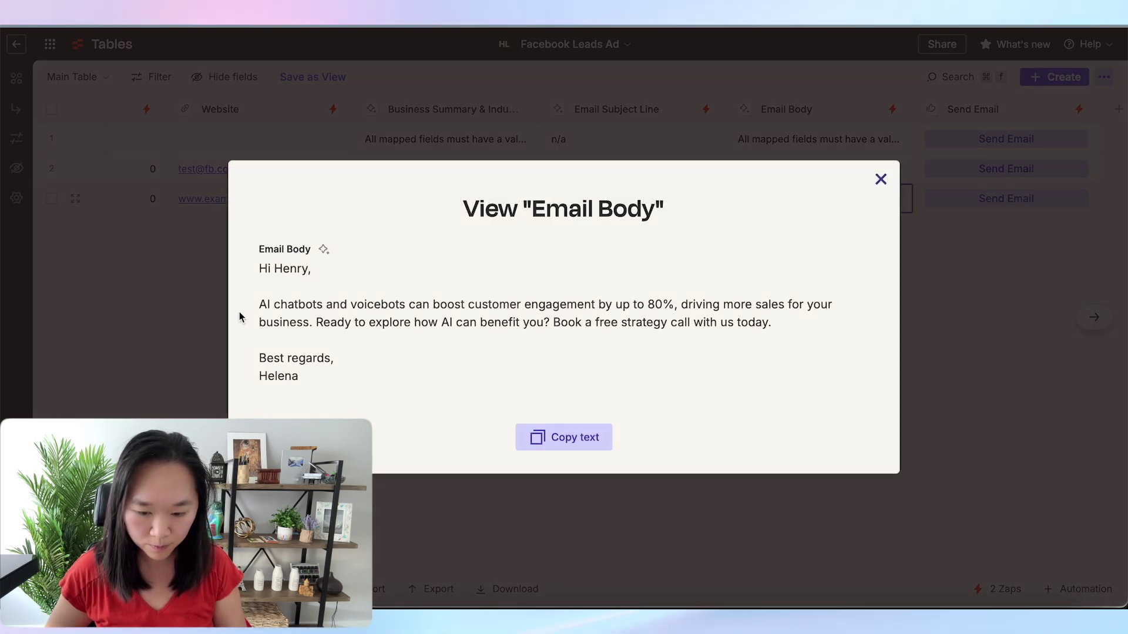
{"action": "left_click_drag", "start_coordinate": [268, 269], "coordinate": [284, 267]}
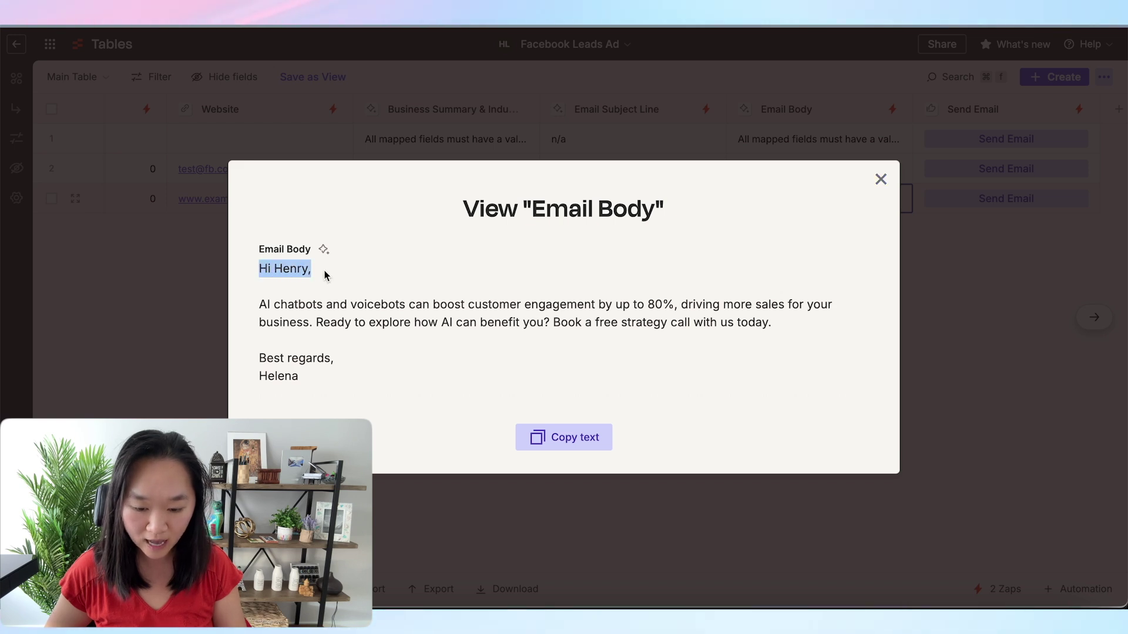
{"action": "left_click", "coordinate": [880, 179]}
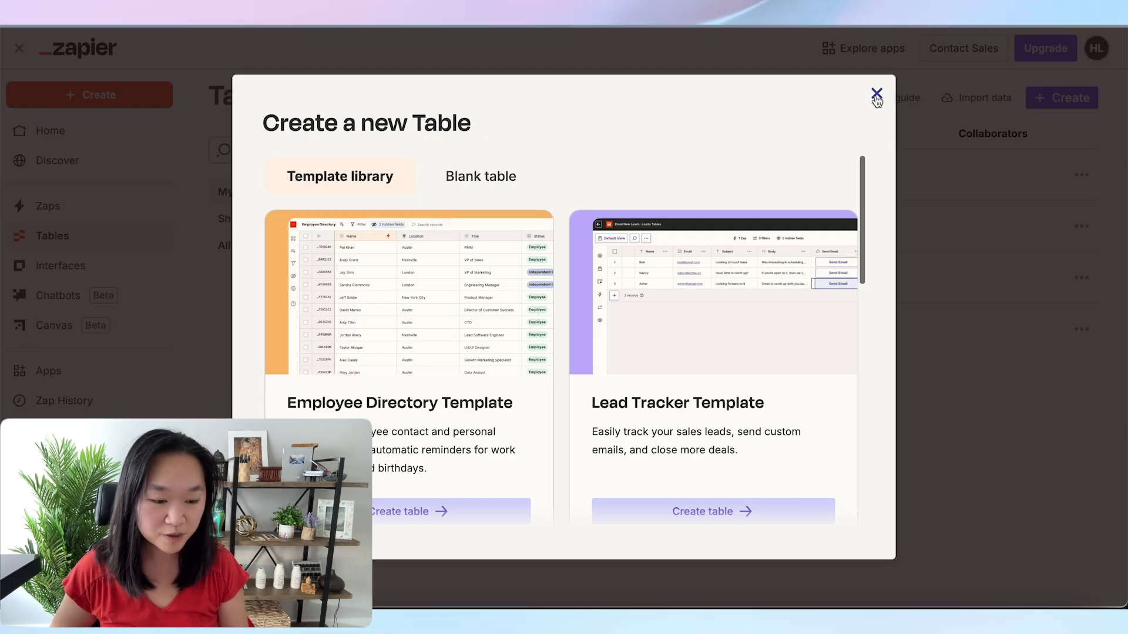
Reopen the new-table dialog and browse the template library's Employee Directory and Lead Tracker templates
{"action": "left_click", "coordinate": [876, 95]}
{"action": "left_click", "coordinate": [1081, 98]}
{"action": "scroll", "coordinate": [667, 229], "scroll_direction": "down", "scroll_amount": 1}
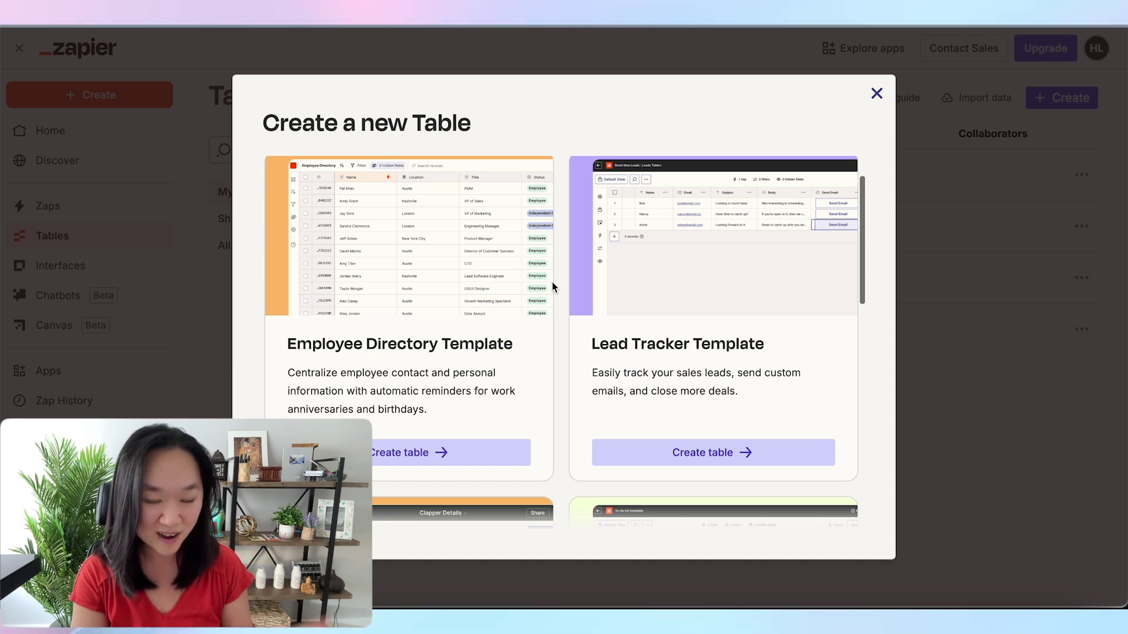
{"action": "scroll", "coordinate": [553, 286], "scroll_direction": "down", "scroll_amount": 1}
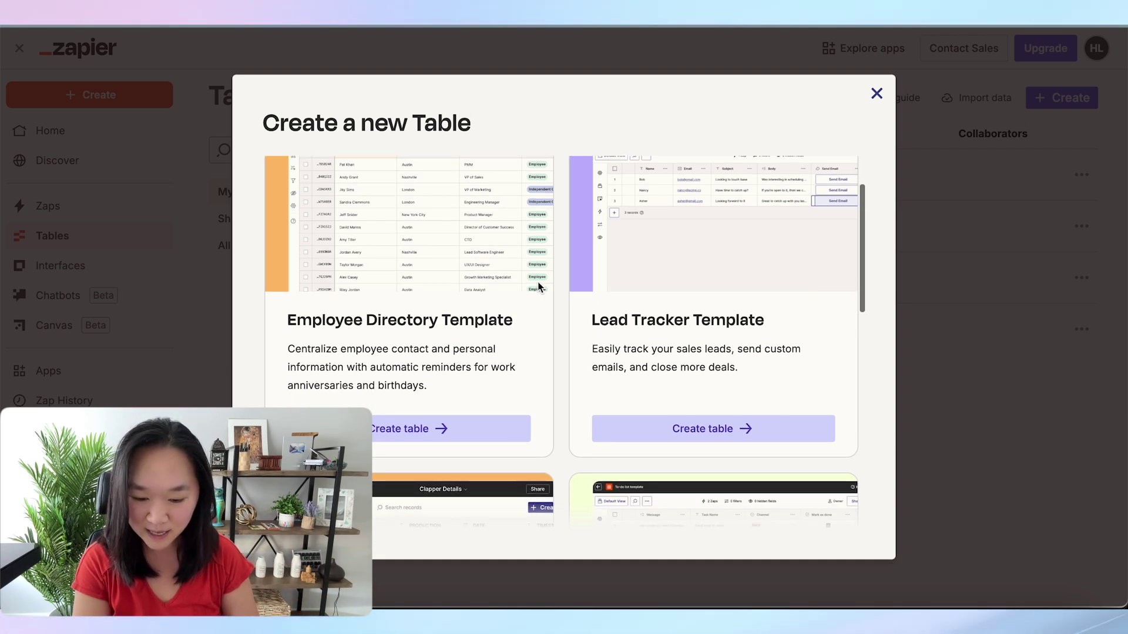
{"action": "scroll", "coordinate": [447, 325], "scroll_direction": "down", "scroll_amount": 5}
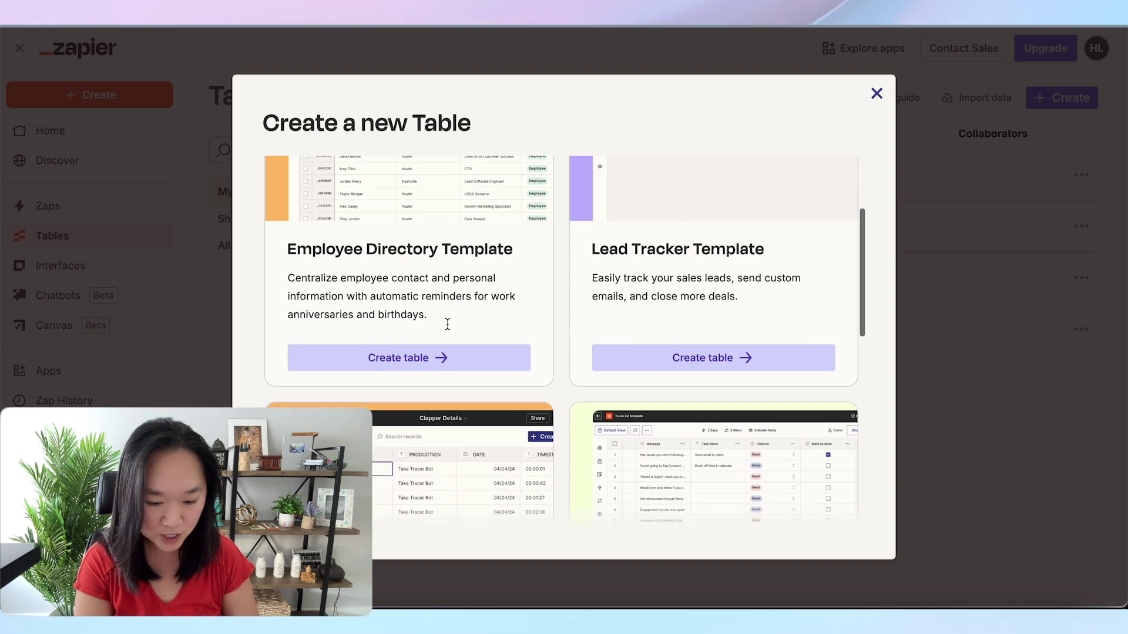
{"action": "scroll", "coordinate": [447, 326], "scroll_direction": "down", "scroll_amount": 6}
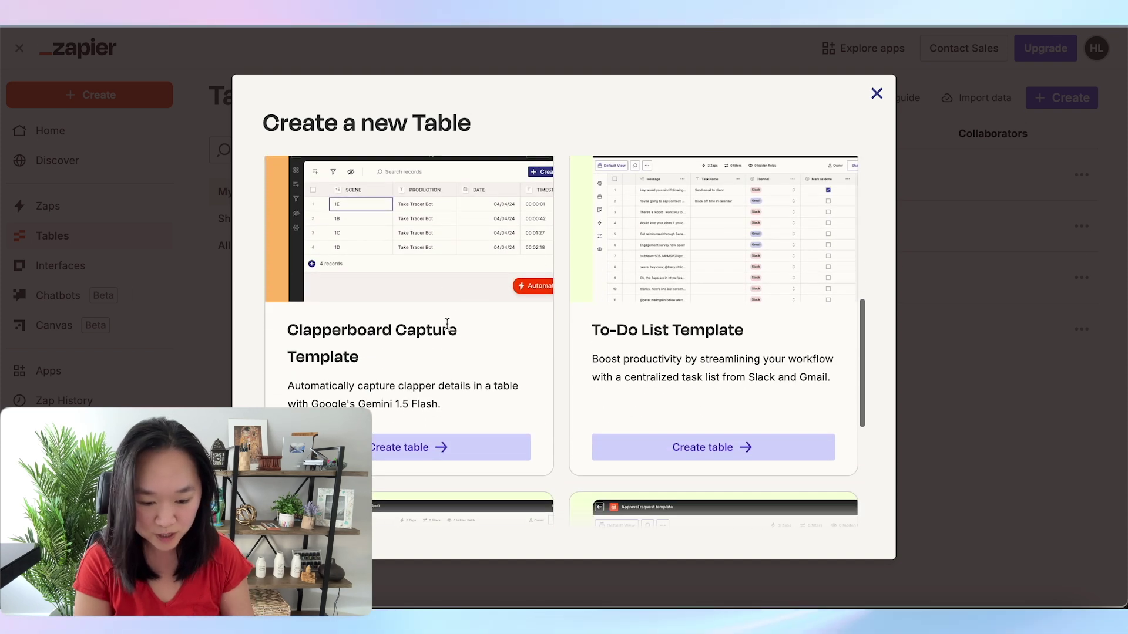
{"action": "scroll", "coordinate": [447, 325], "scroll_direction": "down", "scroll_amount": 1}
{"action": "scroll", "coordinate": [447, 325], "scroll_direction": "down", "scroll_amount": 1}
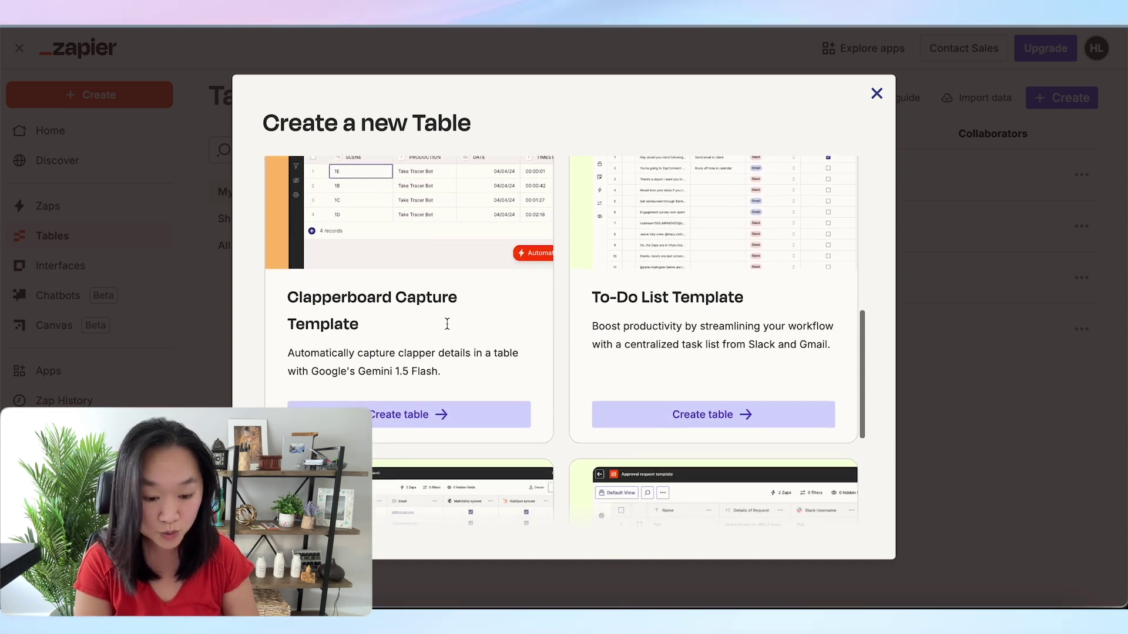
{"action": "left_click_drag", "start_coordinate": [743, 298], "coordinate": [639, 300]}
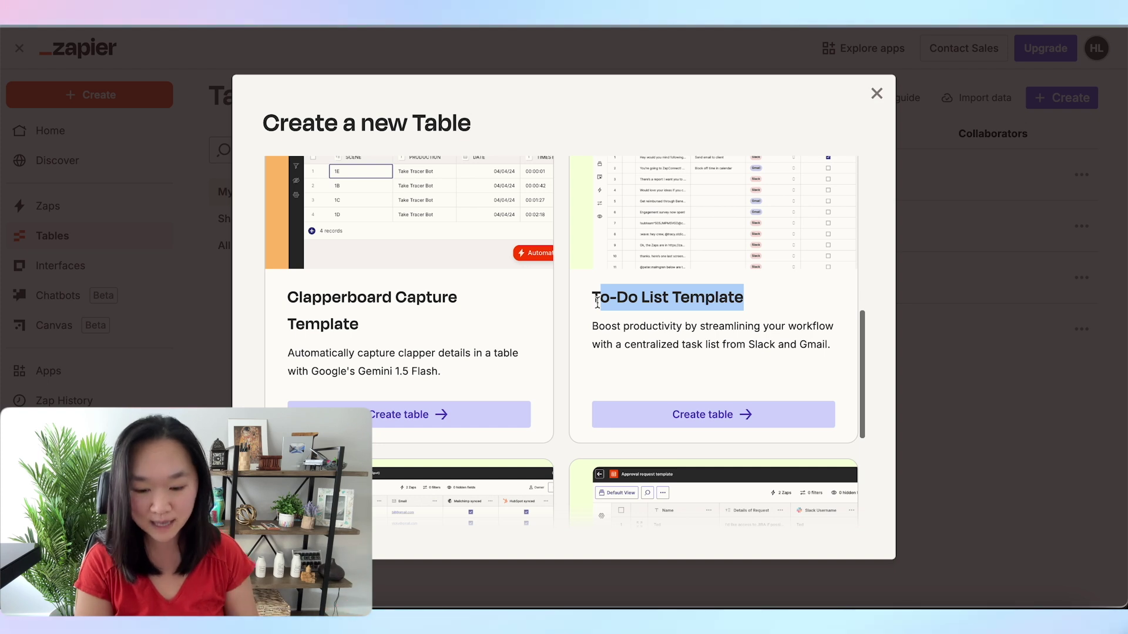
{"action": "scroll", "coordinate": [712, 409], "scroll_direction": "down", "scroll_amount": 5}
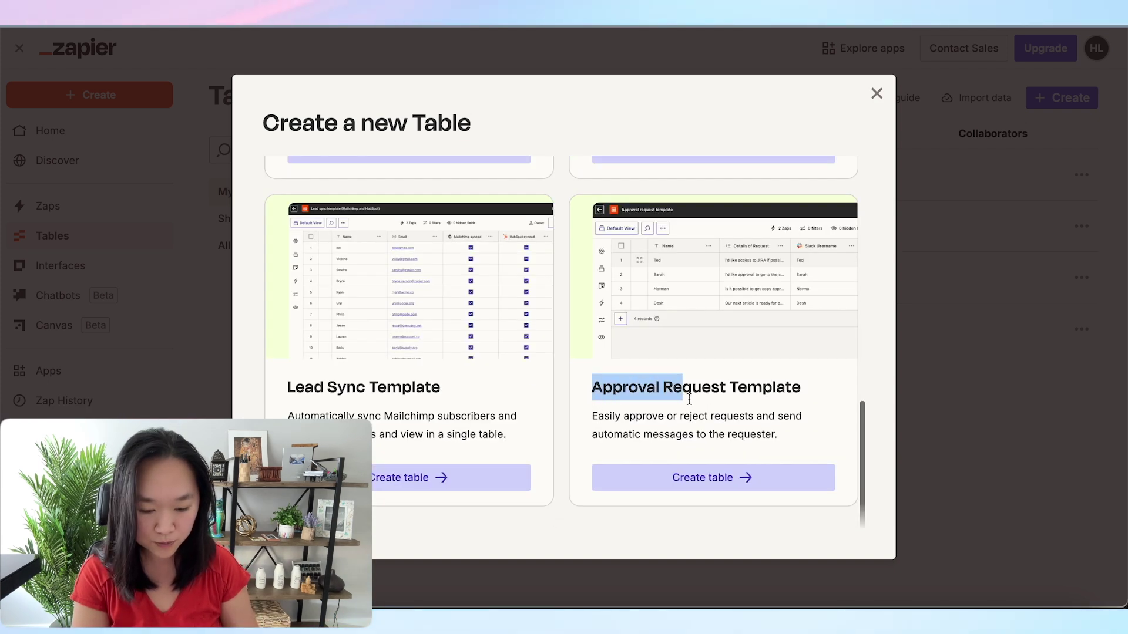
{"action": "left_click", "coordinate": [596, 414]}
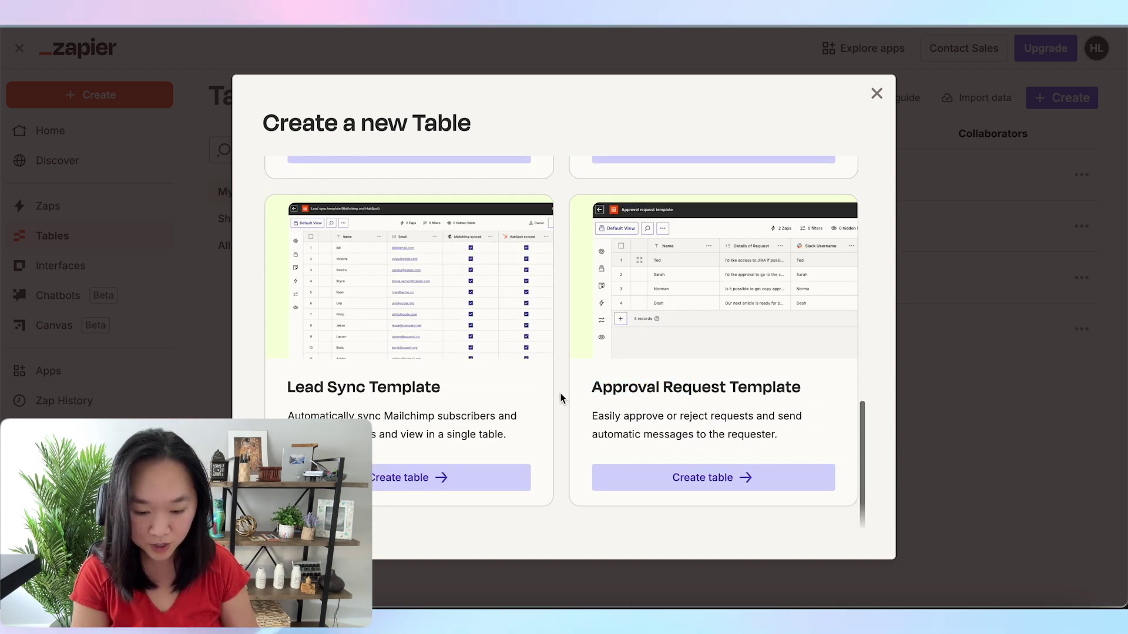